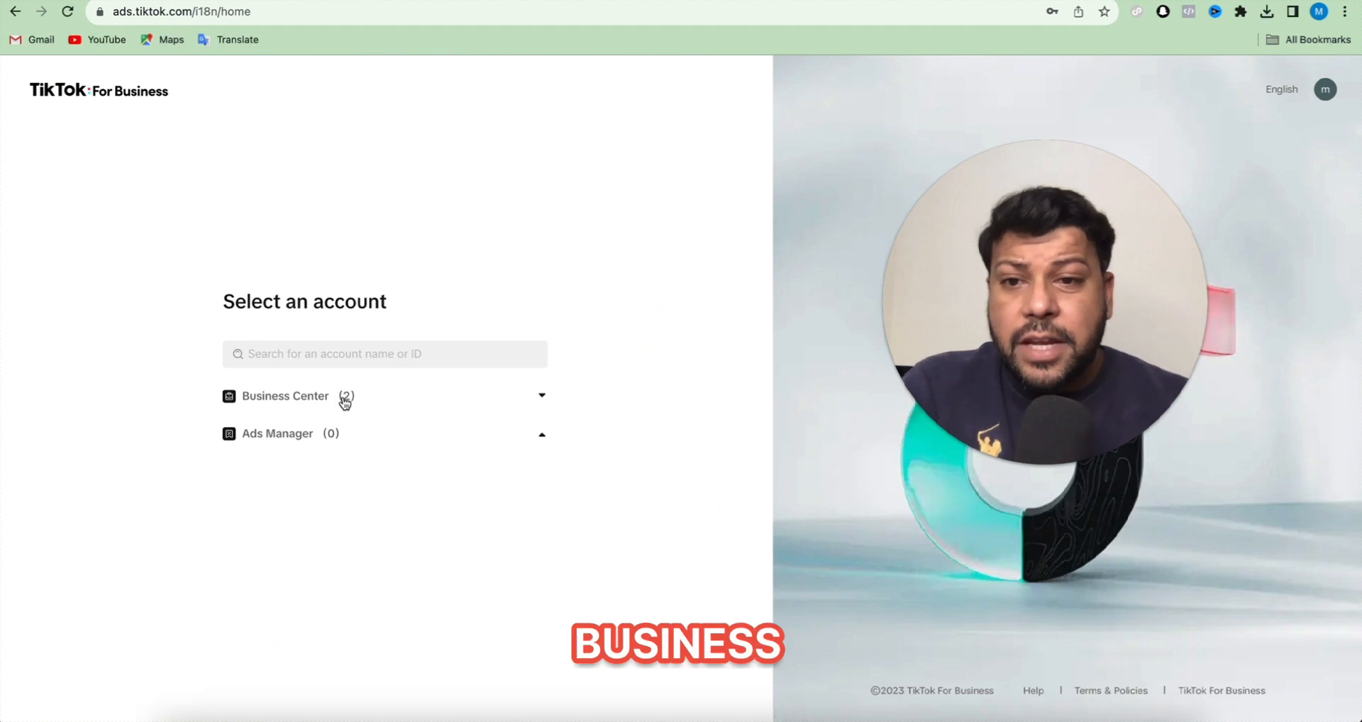
# - Open the business center's advertiser accounts and launch StockinPak - Auction Account in Ads Manager
pyautogui.click(342, 395)
pyautogui.click(375, 382)
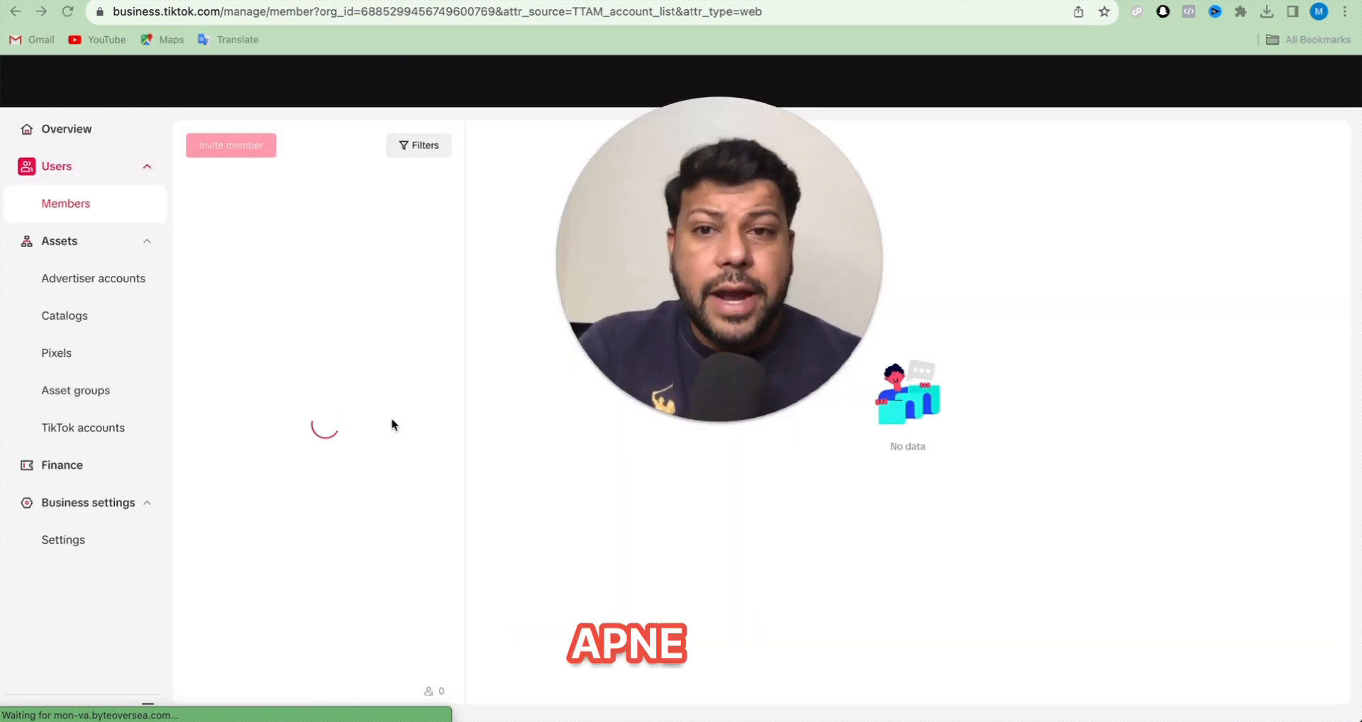
pyautogui.click(129, 277)
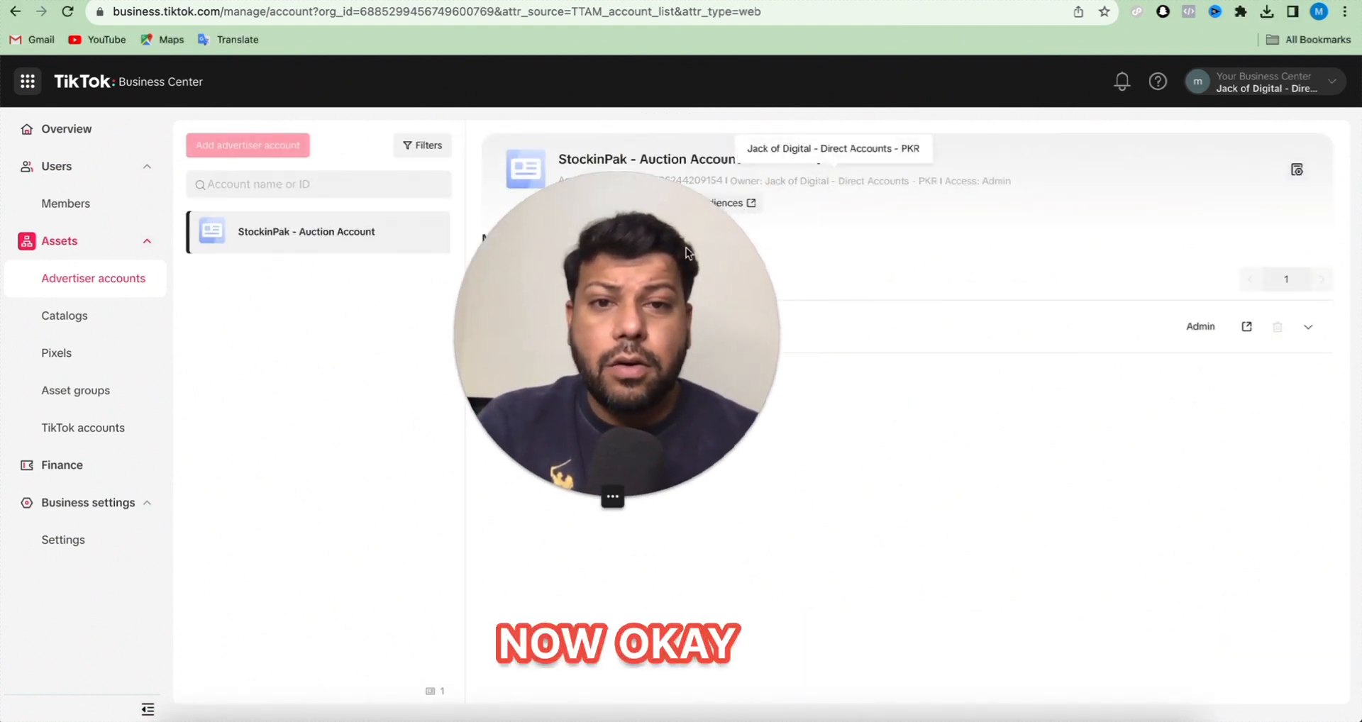
pyautogui.moveTo(686, 248); pyautogui.dragTo(751, 304)
pyautogui.click(603, 203)
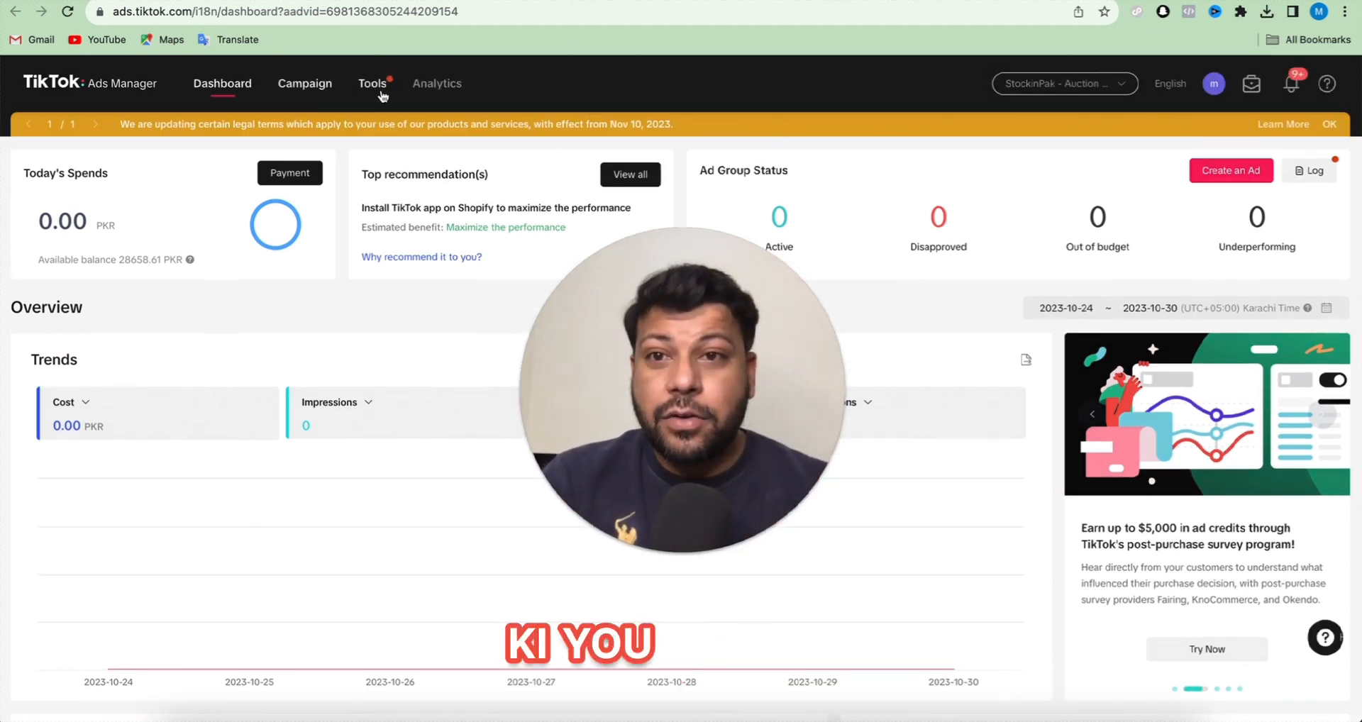
# - Open the EasyLyfe pixel's details from the web events in Events Manager
pyautogui.moveTo(373, 85)
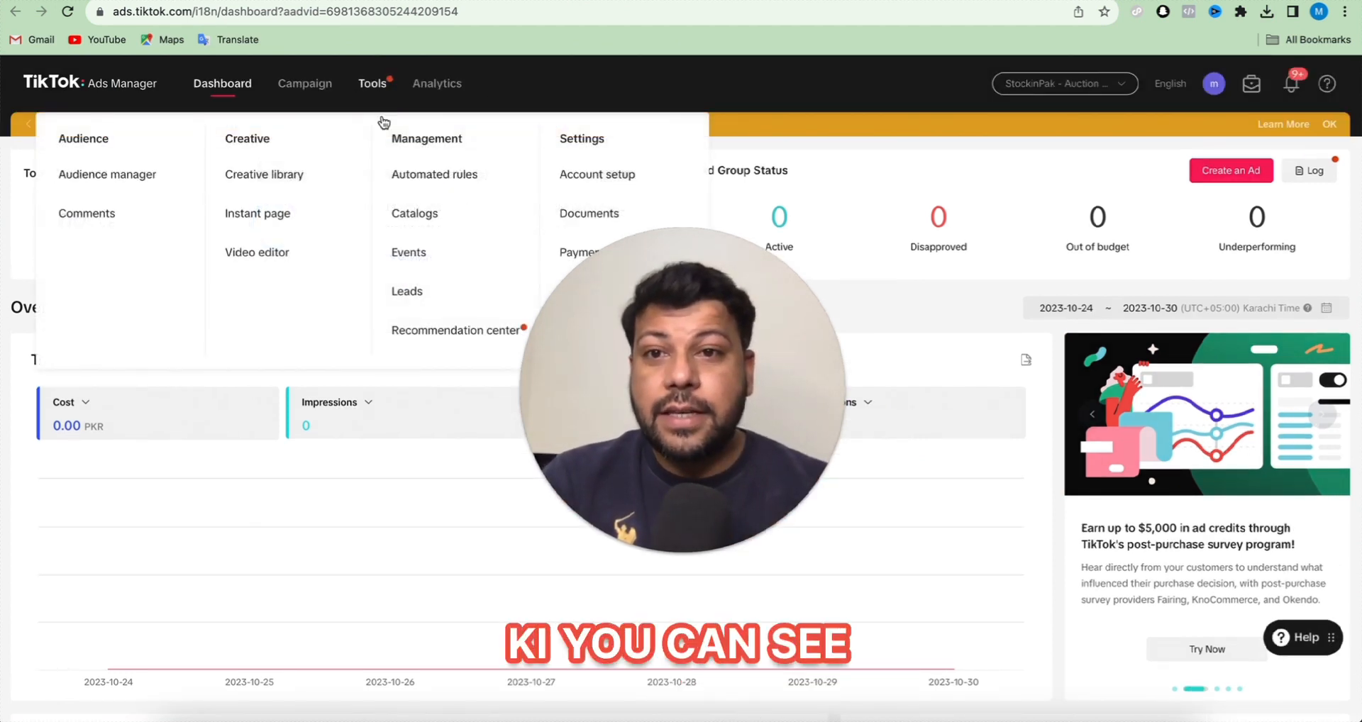
pyautogui.click(421, 270)
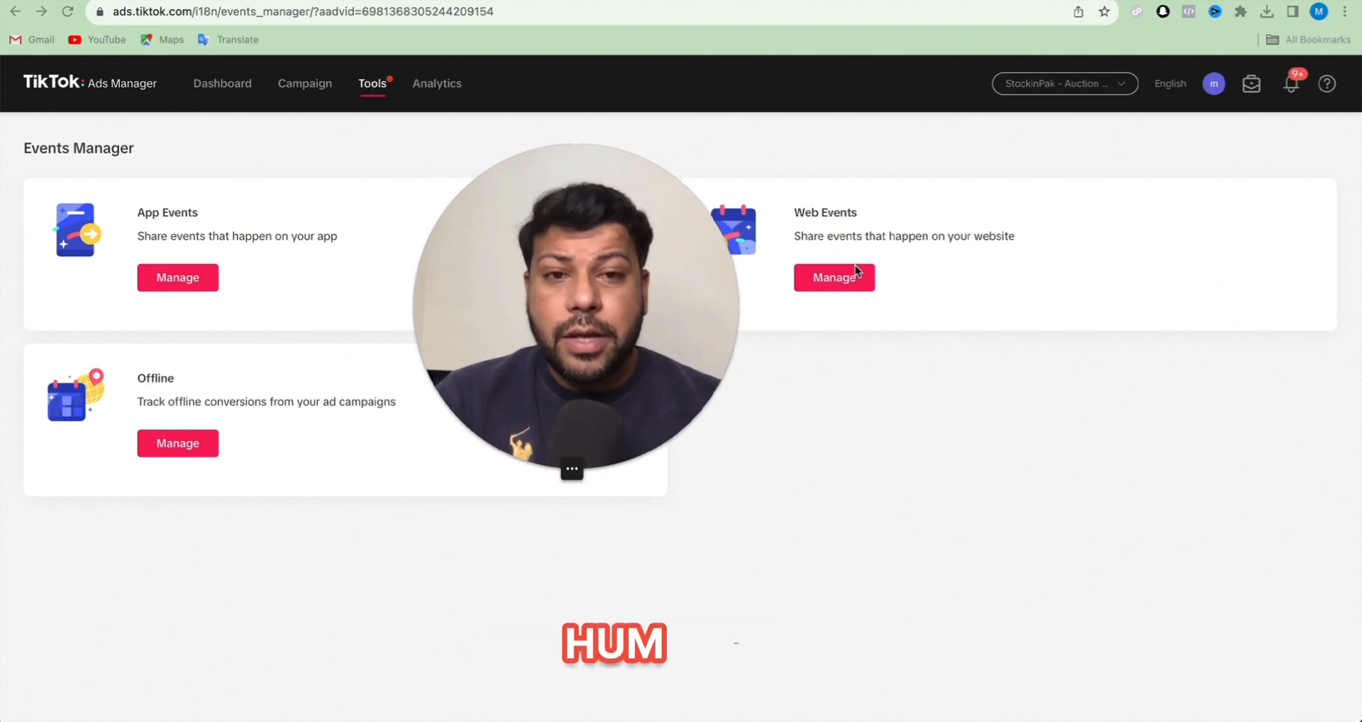
pyautogui.click(839, 281)
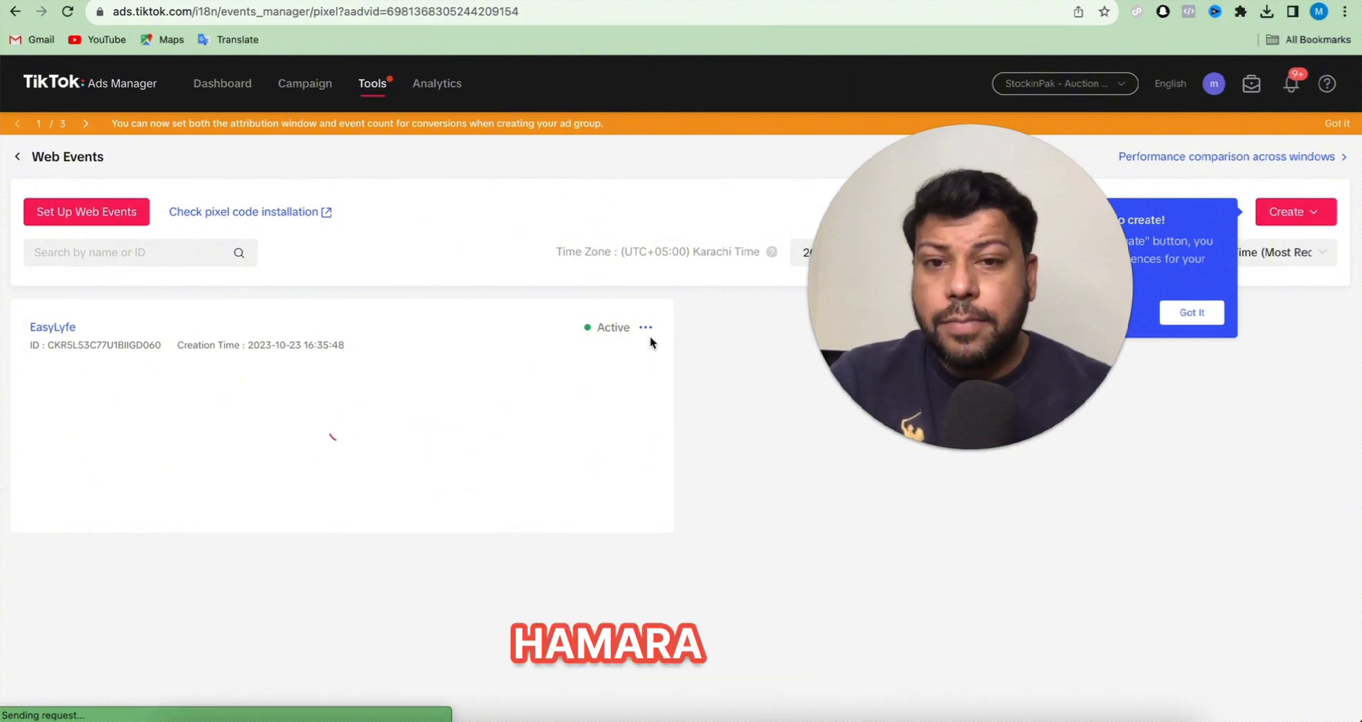
pyautogui.click(60, 330)
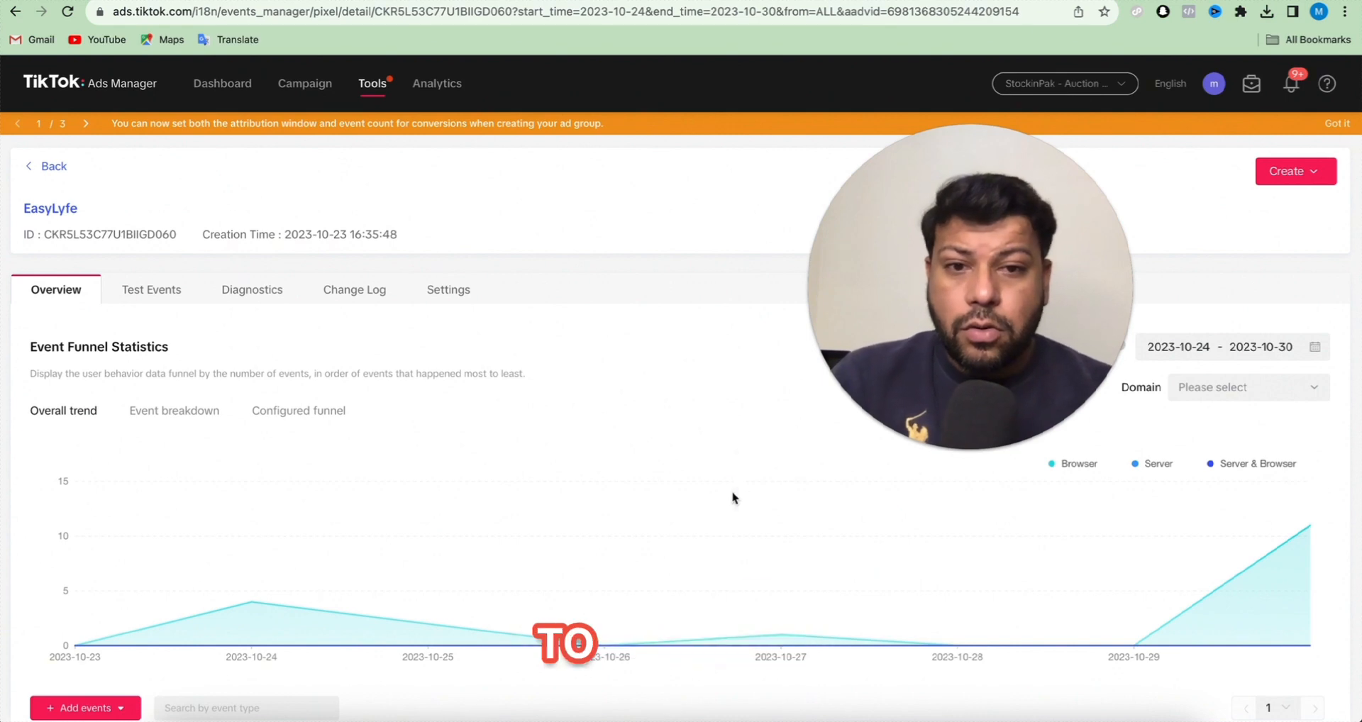
# - Examine the pixel's event table, dismissing the event matching tips and the Event Matching Quality survey
pyautogui.scroll(-5, 732, 495)
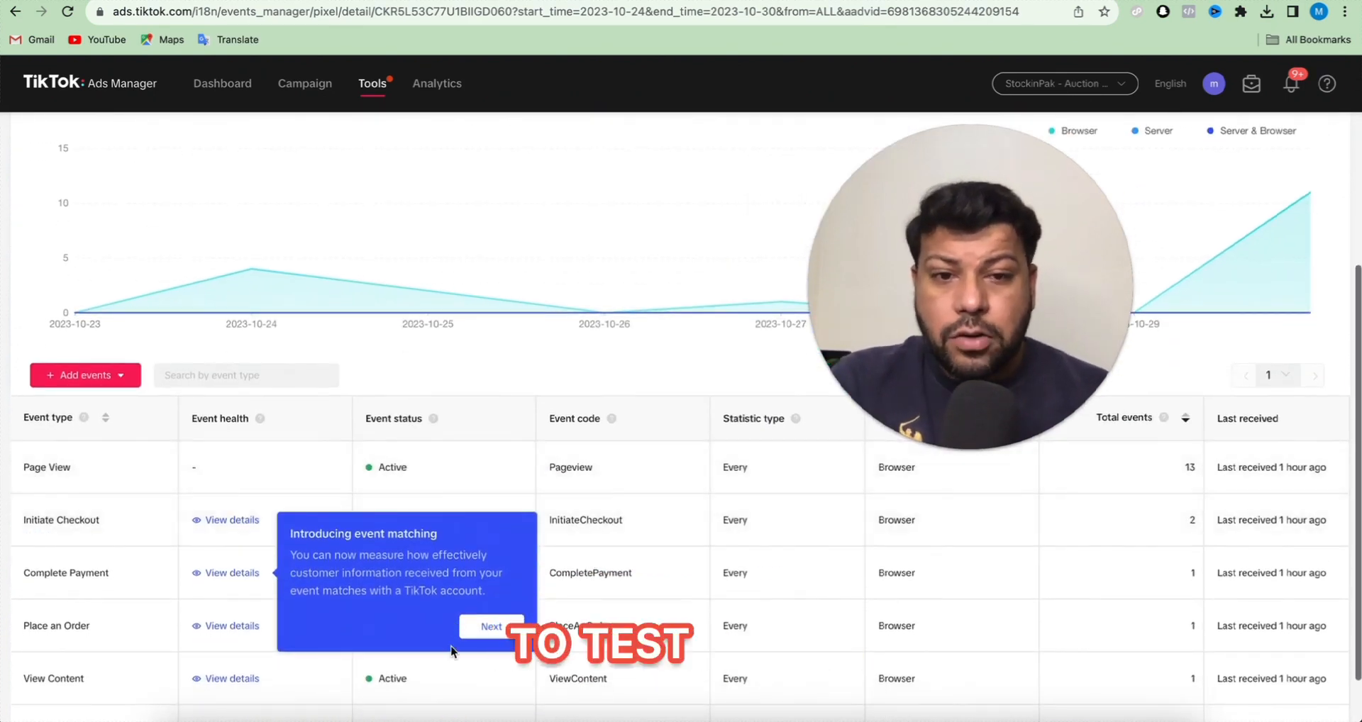
pyautogui.click(489, 626)
pyautogui.click(673, 127)
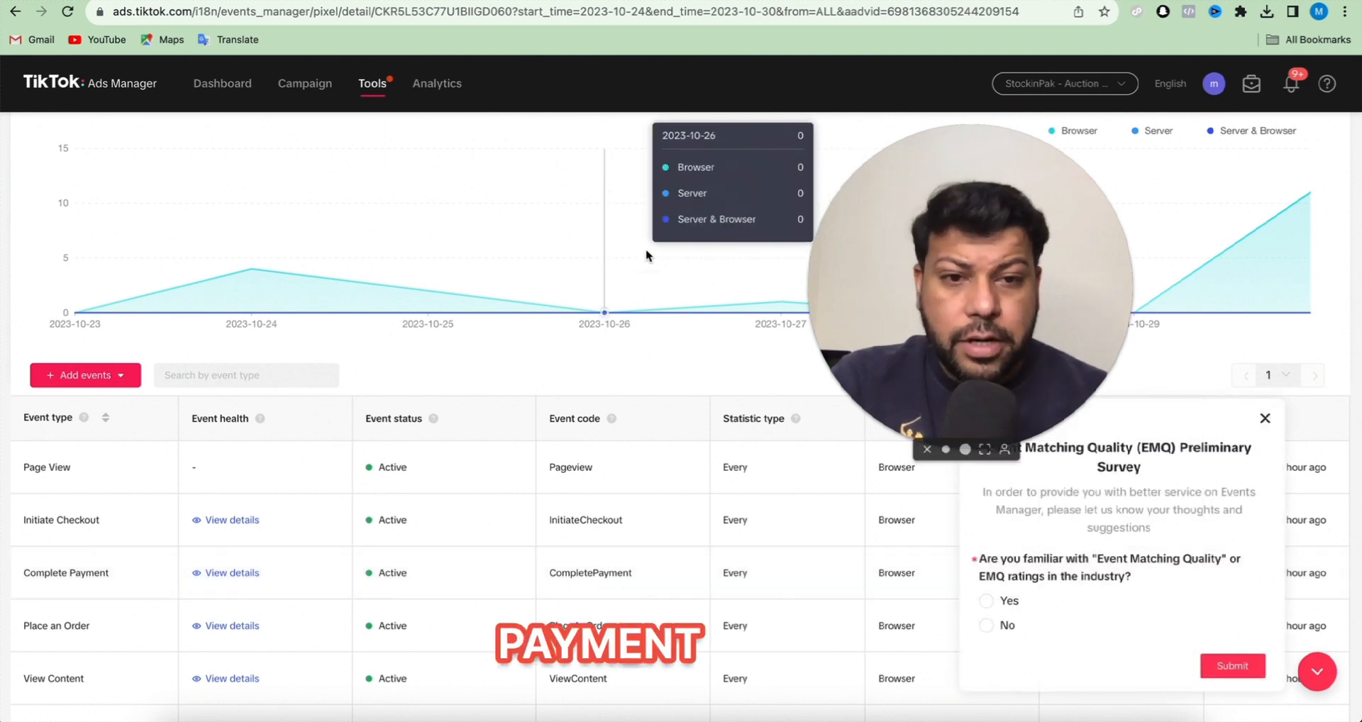
pyautogui.click(1265, 419)
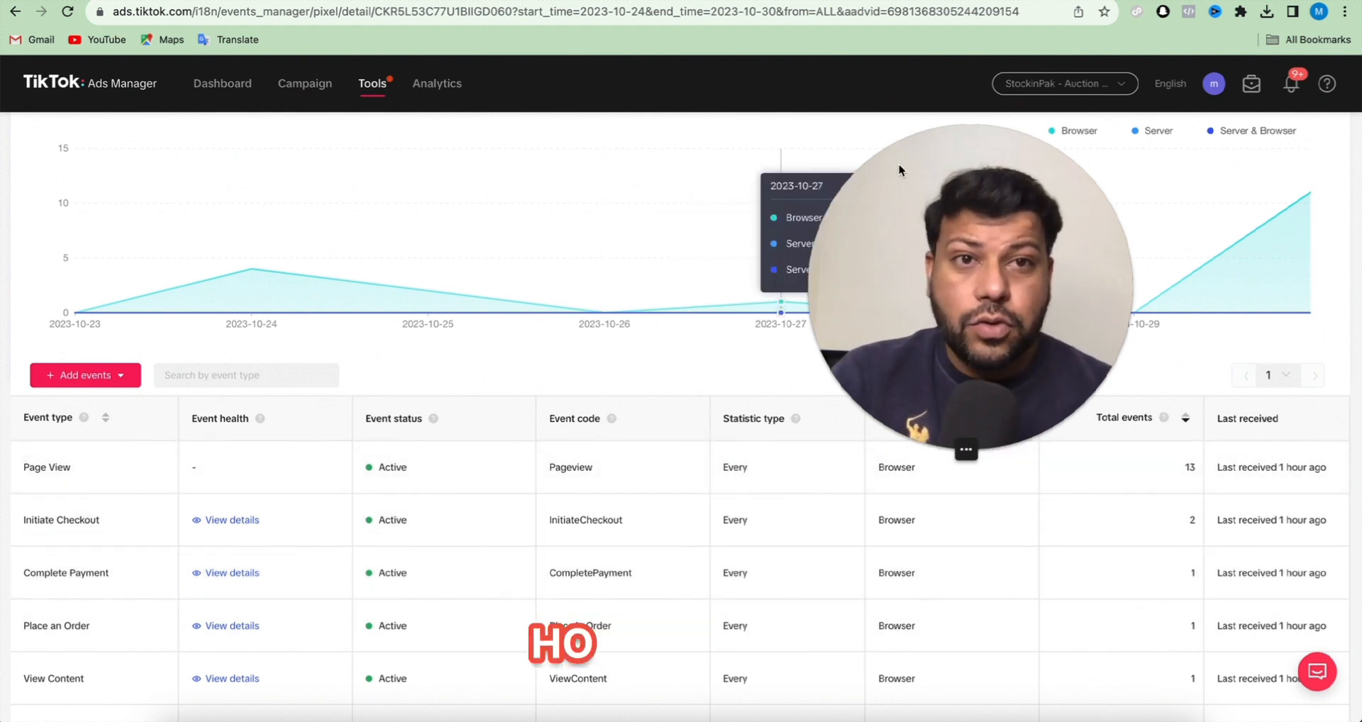
# - Start a new ad from the dashboard with the Website conversions objective and continue to the ad group settings
pyautogui.click(202, 90)
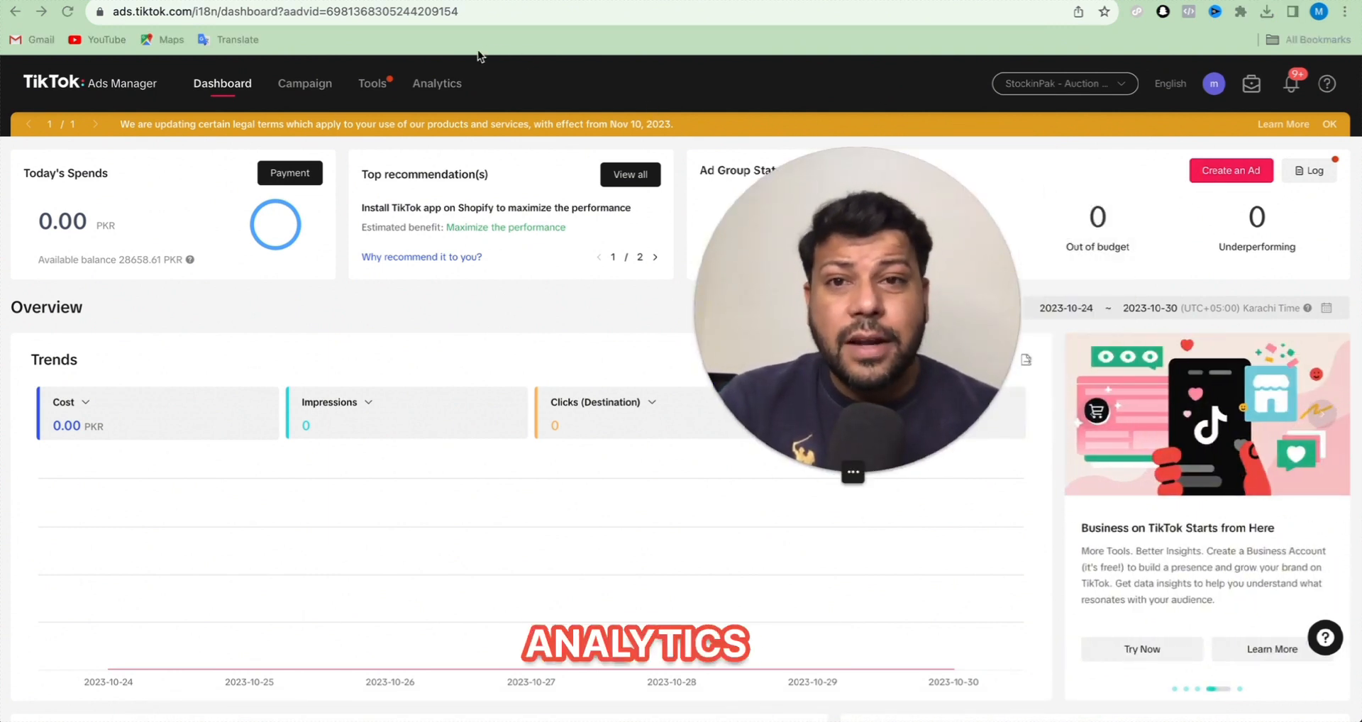
pyautogui.click(1237, 170)
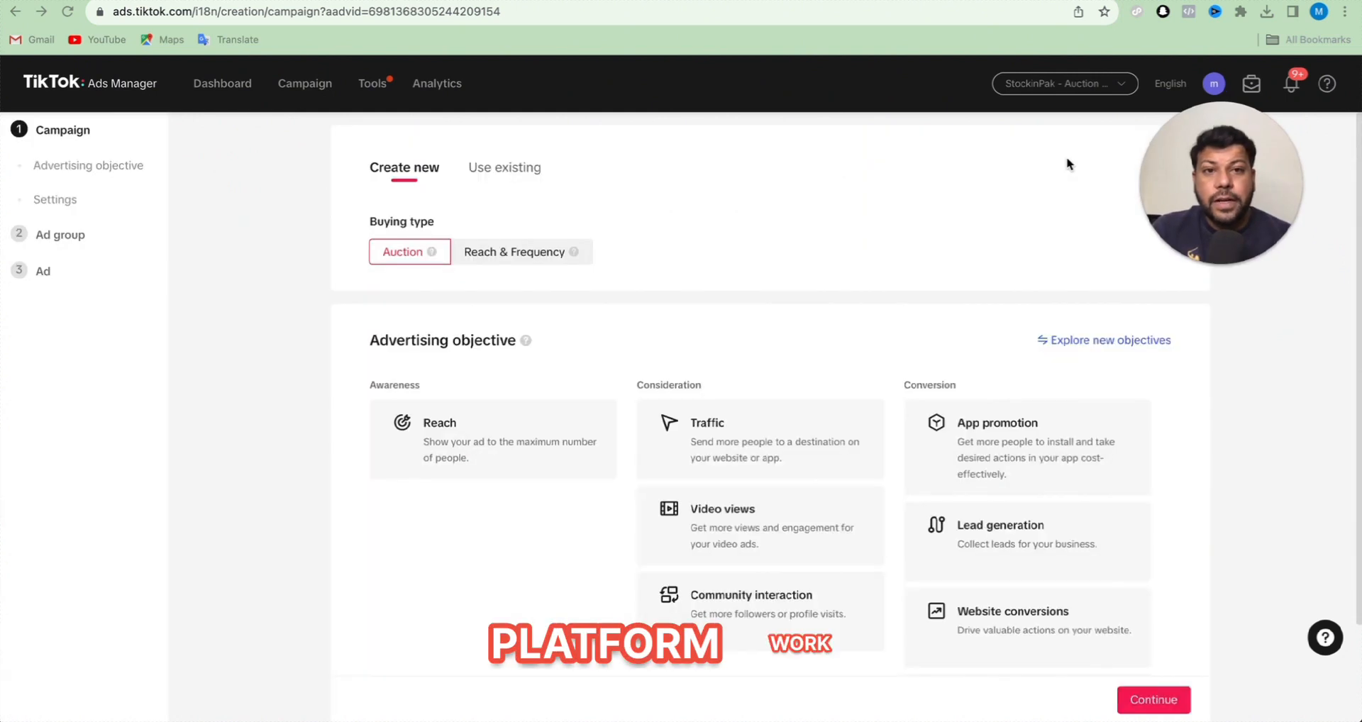
pyautogui.scroll(-2, 992, 199)
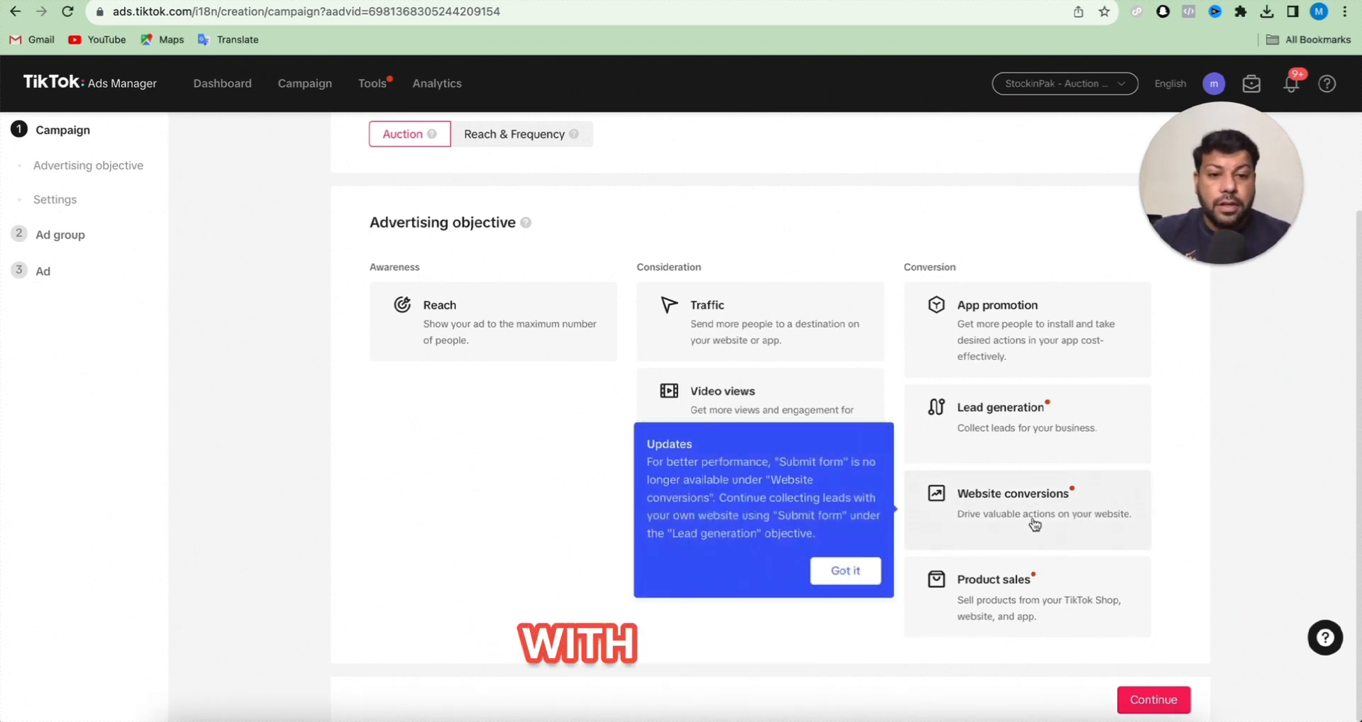
pyautogui.click(1004, 512)
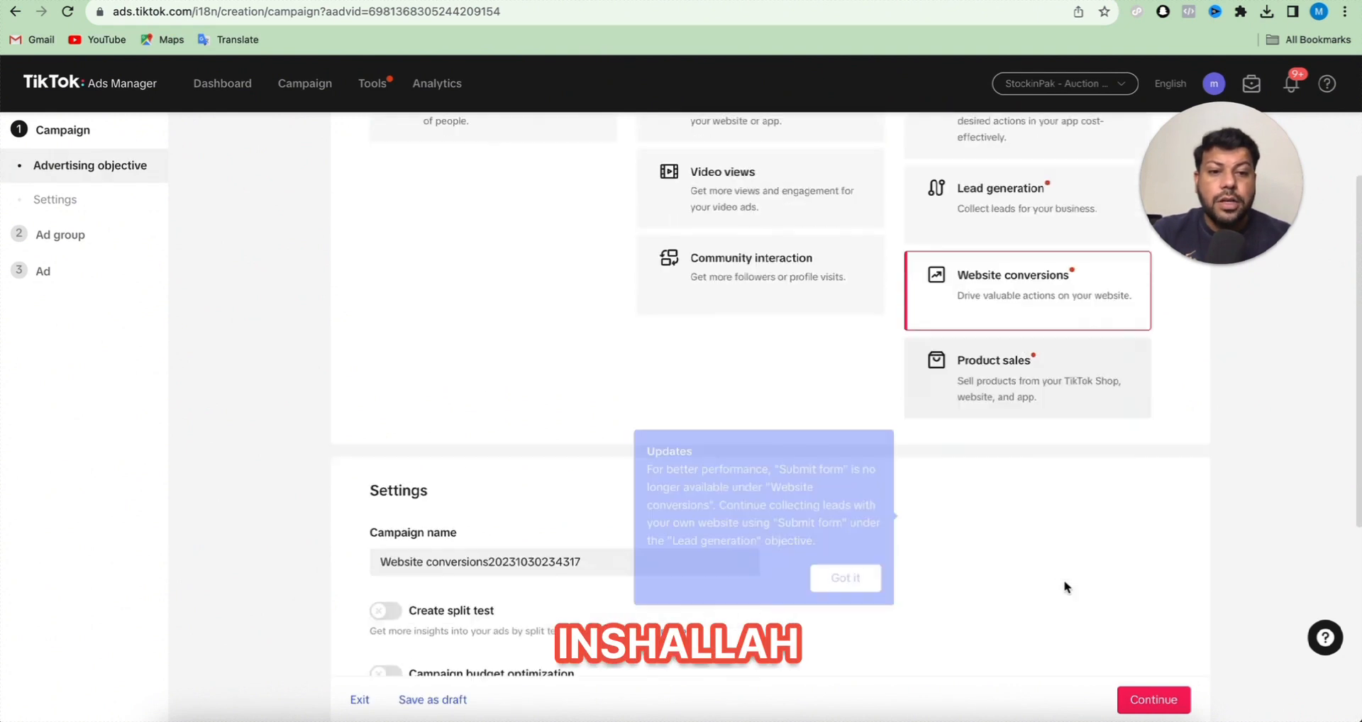
pyautogui.scroll(-2, 1024, 553)
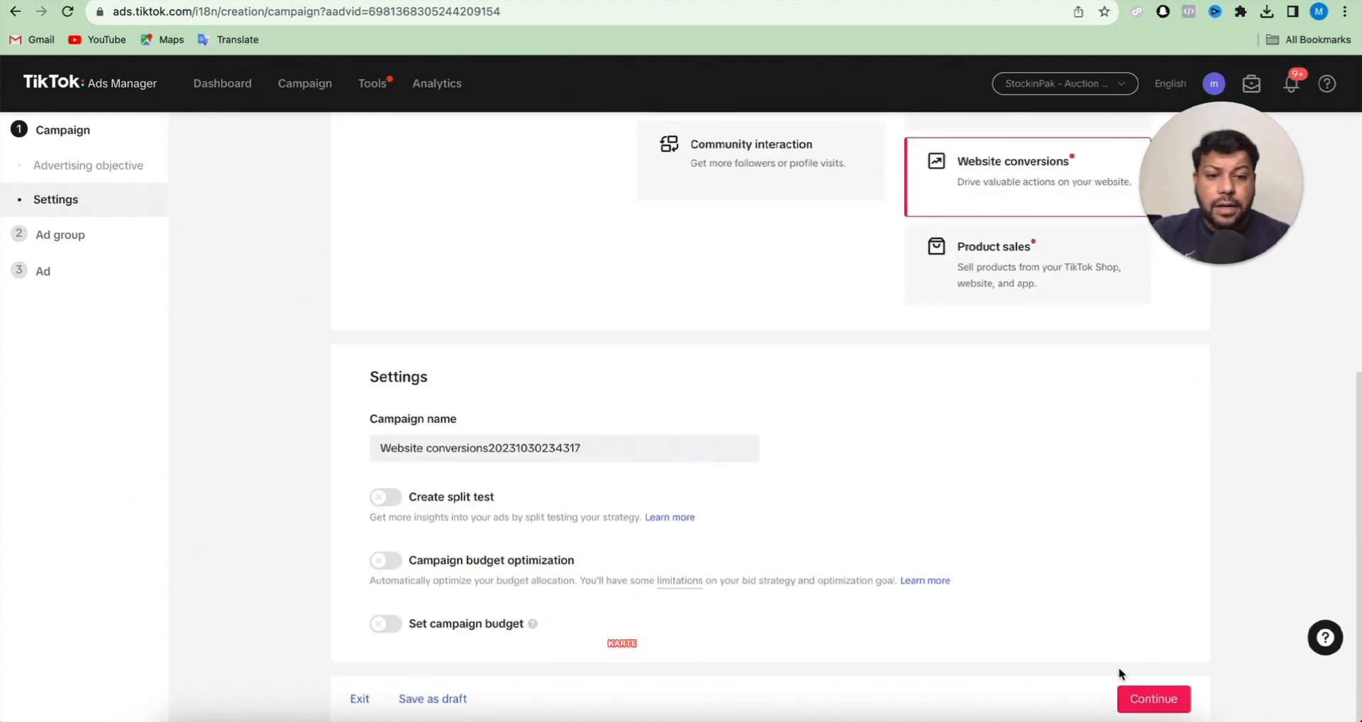
pyautogui.click(1137, 699)
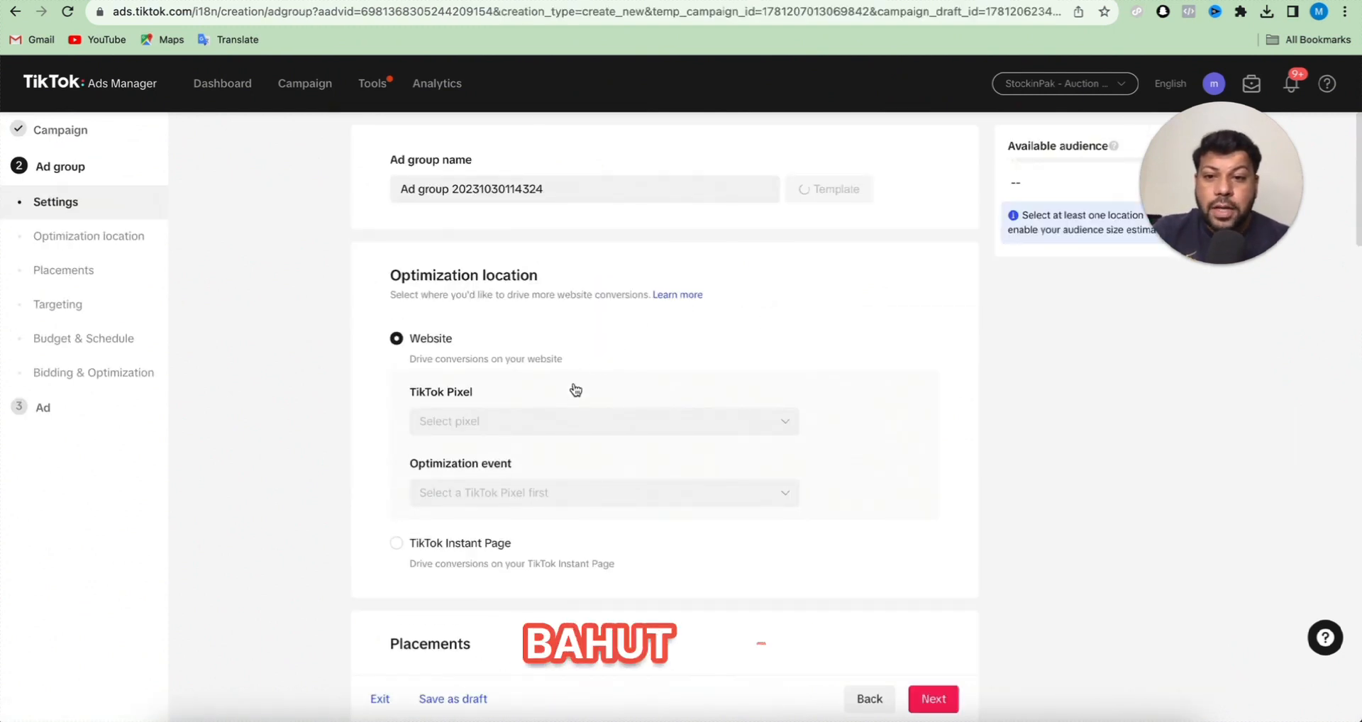
# - Set the ad group's TikTok Pixel to EasyLyfe and the optimization event to Place an Order
pyautogui.click(573, 426)
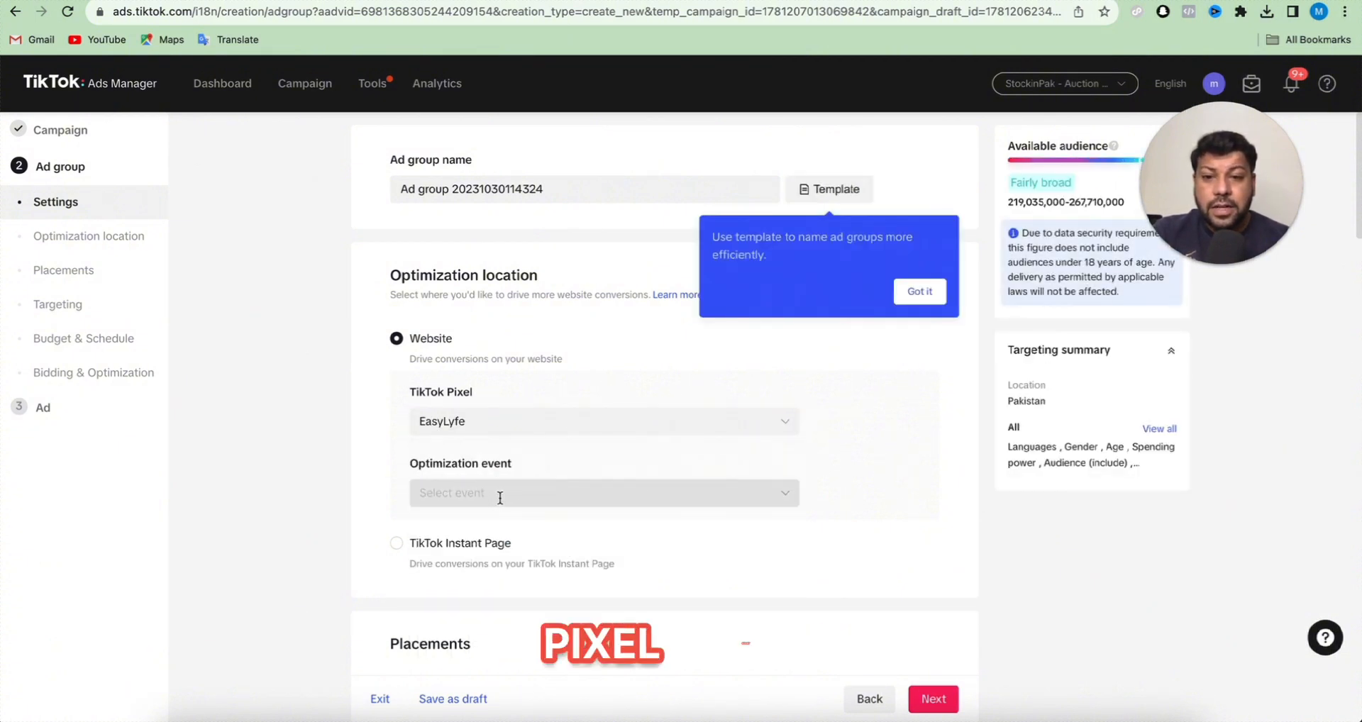
pyautogui.click(529, 493)
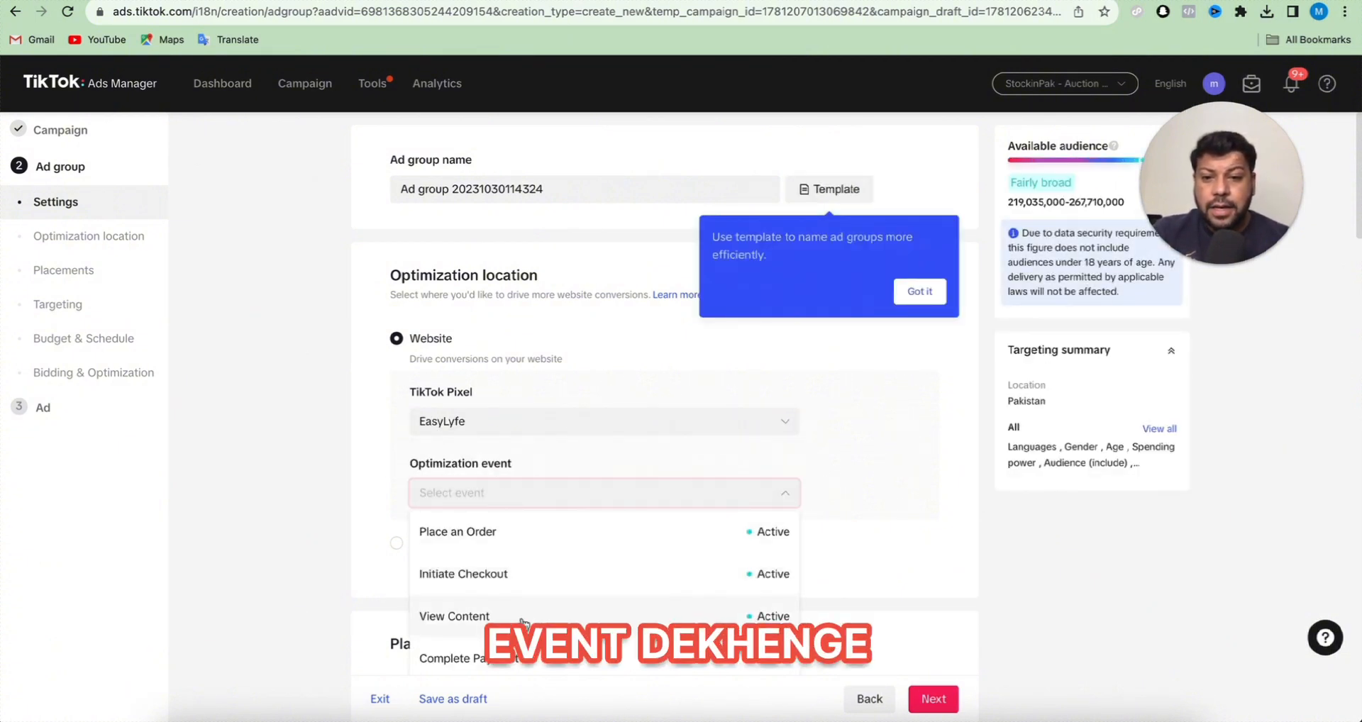
pyautogui.click(528, 532)
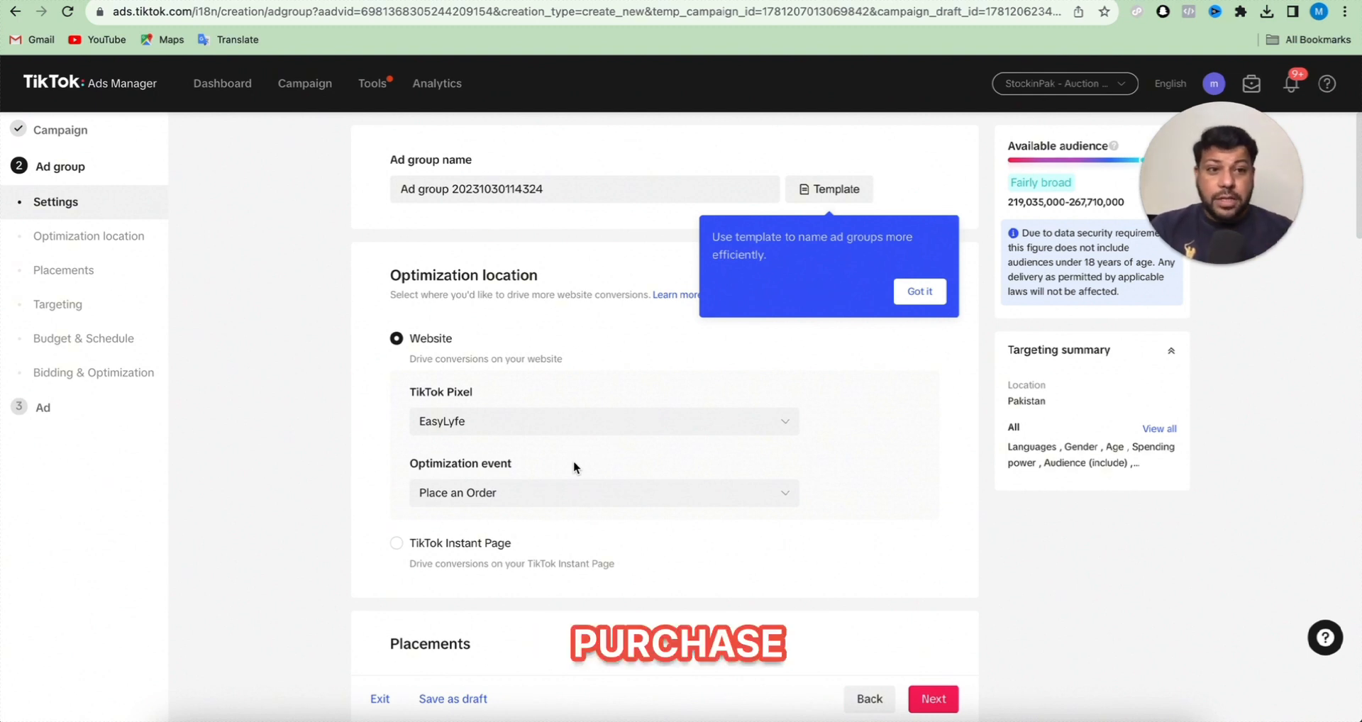
# - Show the advanced placement settings and select placements manually, excluding Global App Bundle and Pangle so only TikTok stays selected
pyautogui.scroll(-5, 518, 484)
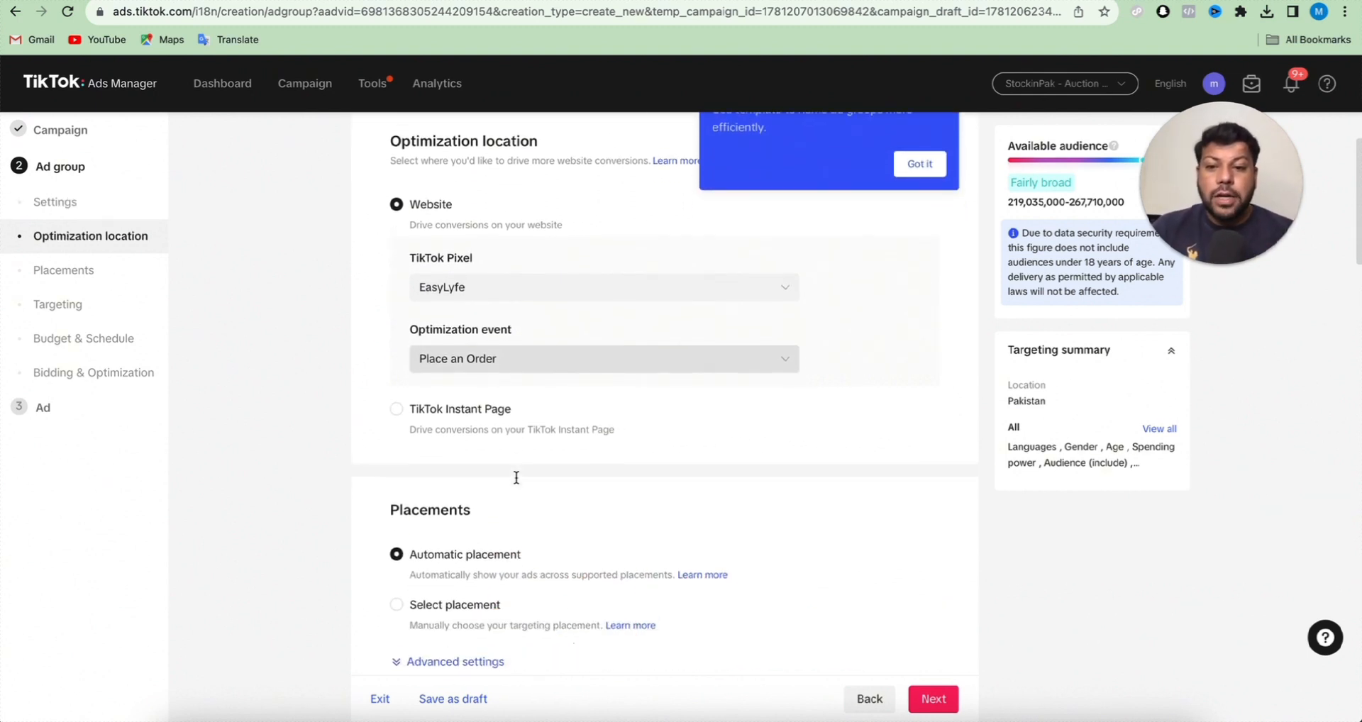
pyautogui.click(462, 466)
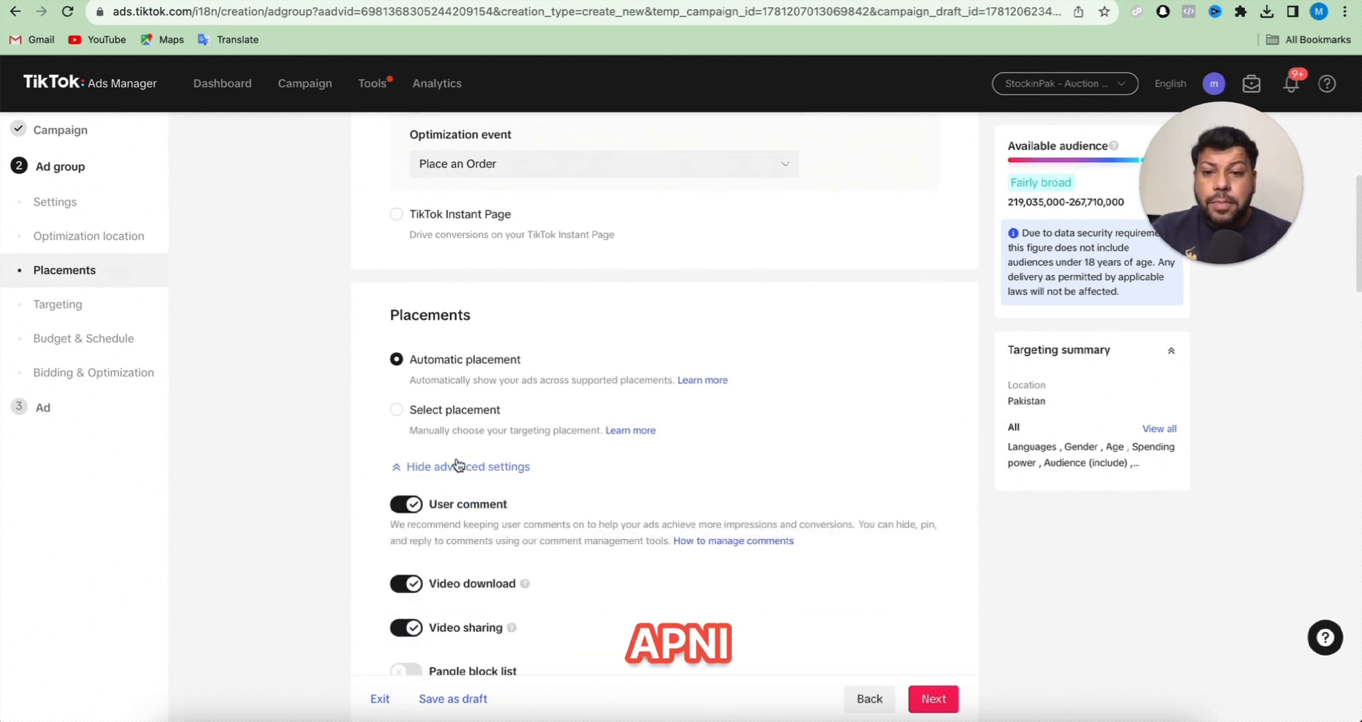
pyautogui.click(456, 412)
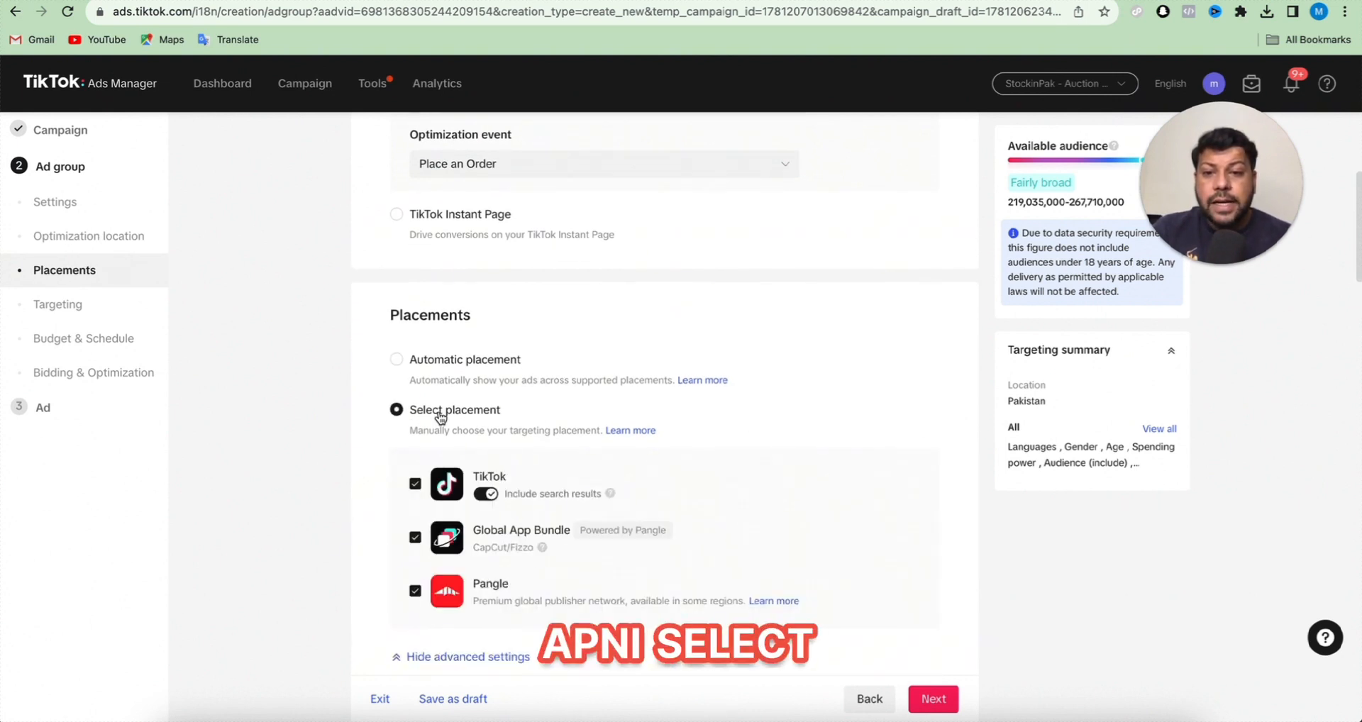
pyautogui.click(415, 537)
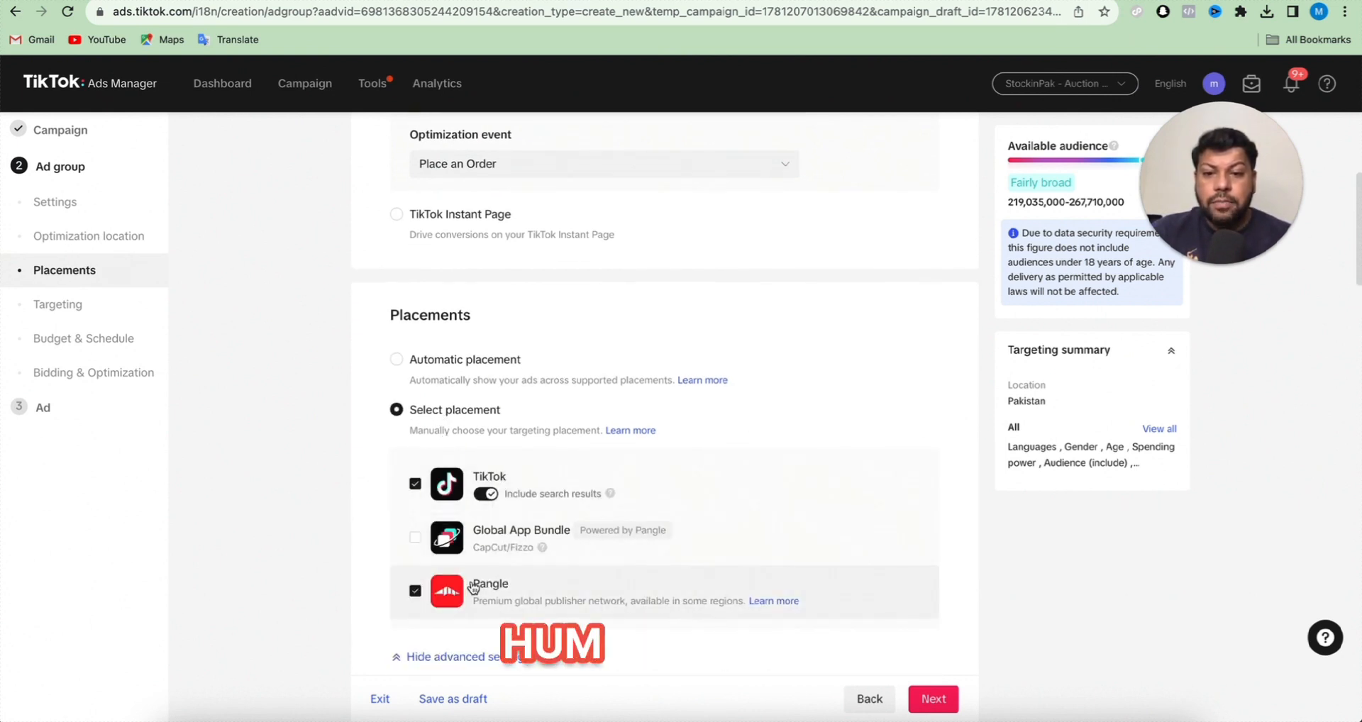
pyautogui.scroll(-2, 473, 587)
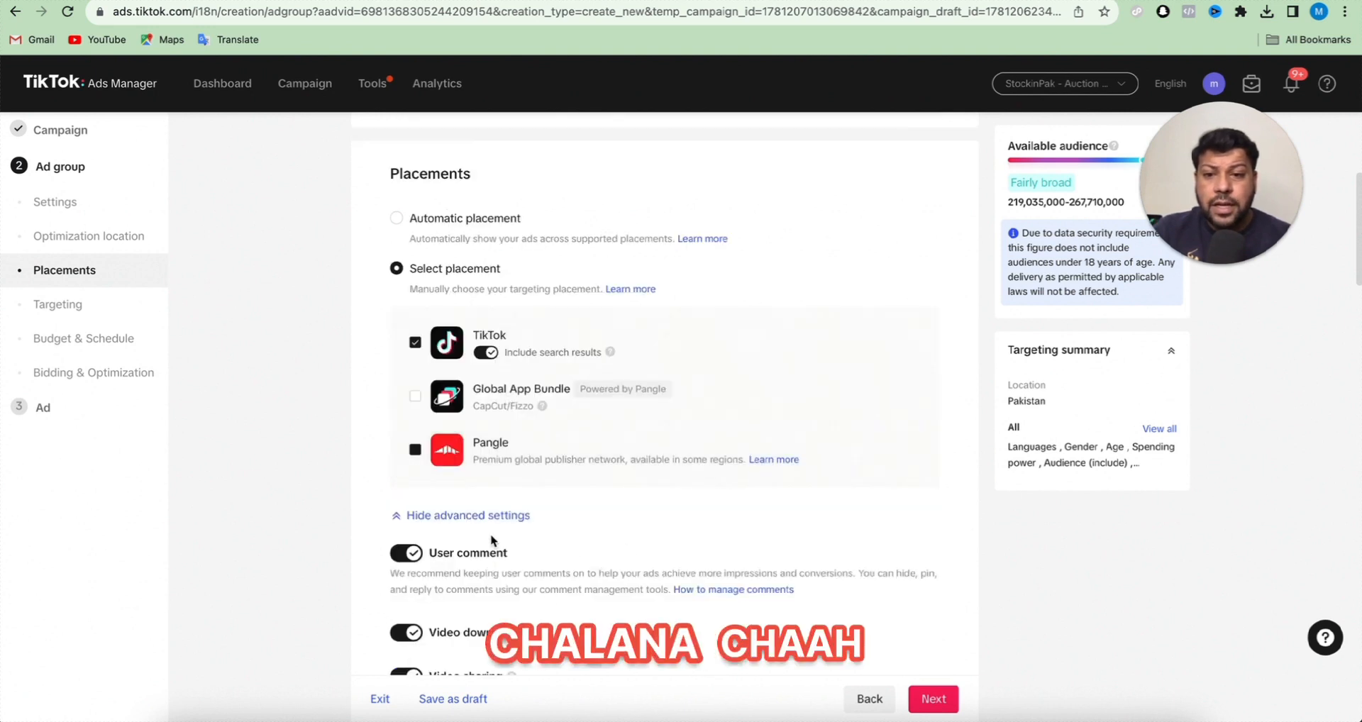
pyautogui.click(415, 450)
# - Examine the user comment, video download and video sharing settings and the saved audience option under Targeting
pyautogui.scroll(-3, 445, 512)
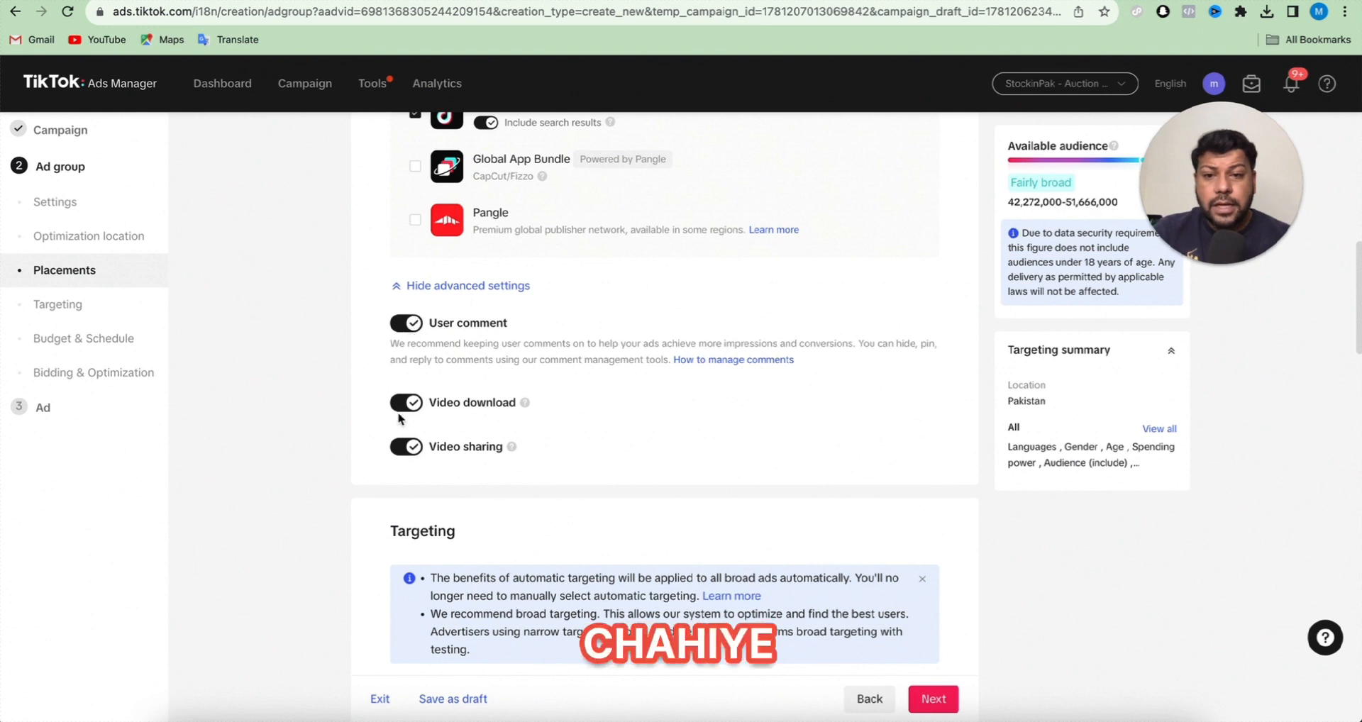
pyautogui.scroll(-1, 434, 455)
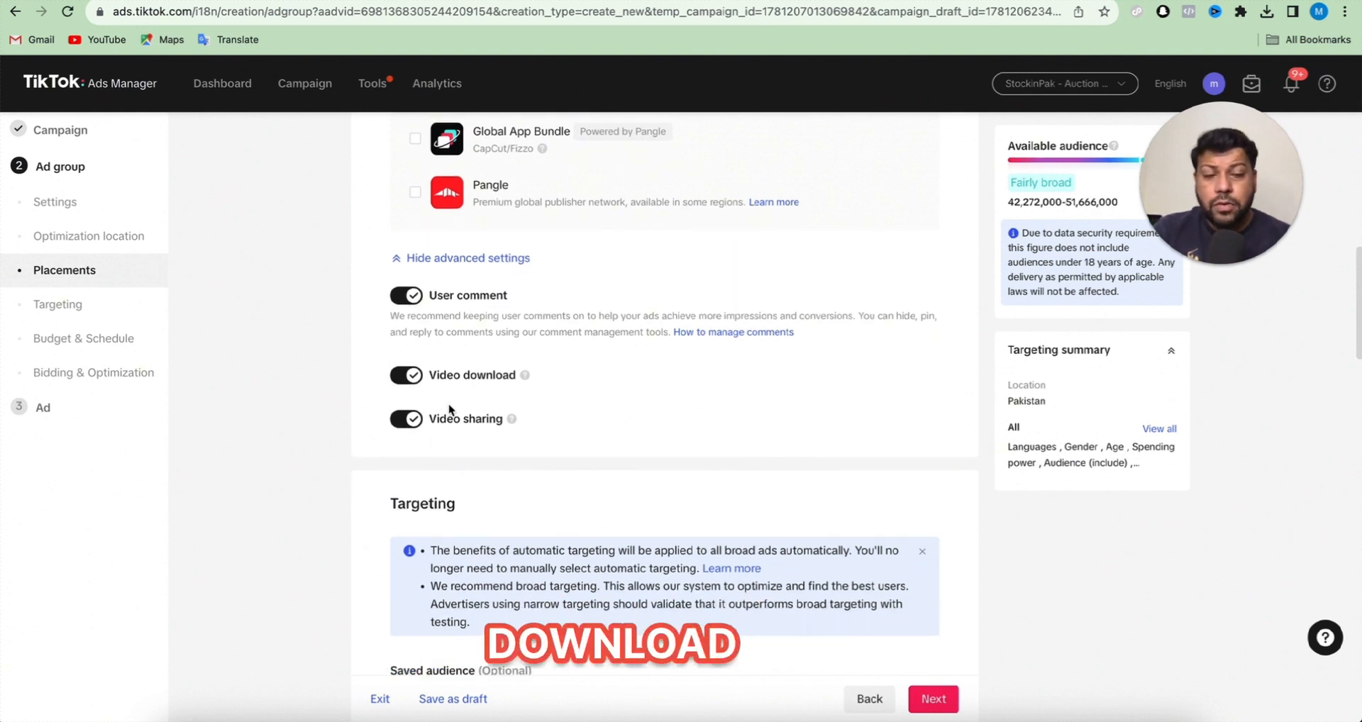
pyautogui.scroll(-2, 448, 404)
pyautogui.scroll(-2, 448, 405)
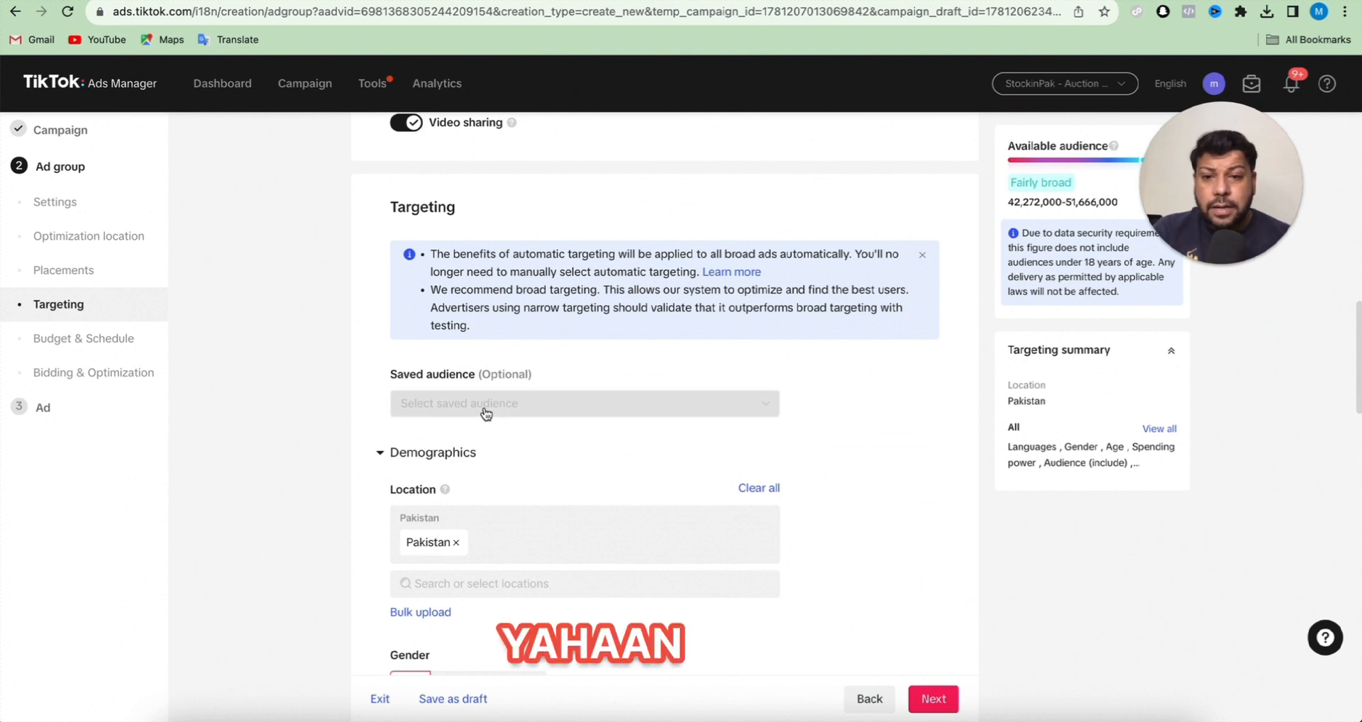
pyautogui.click(486, 413)
pyautogui.click(342, 383)
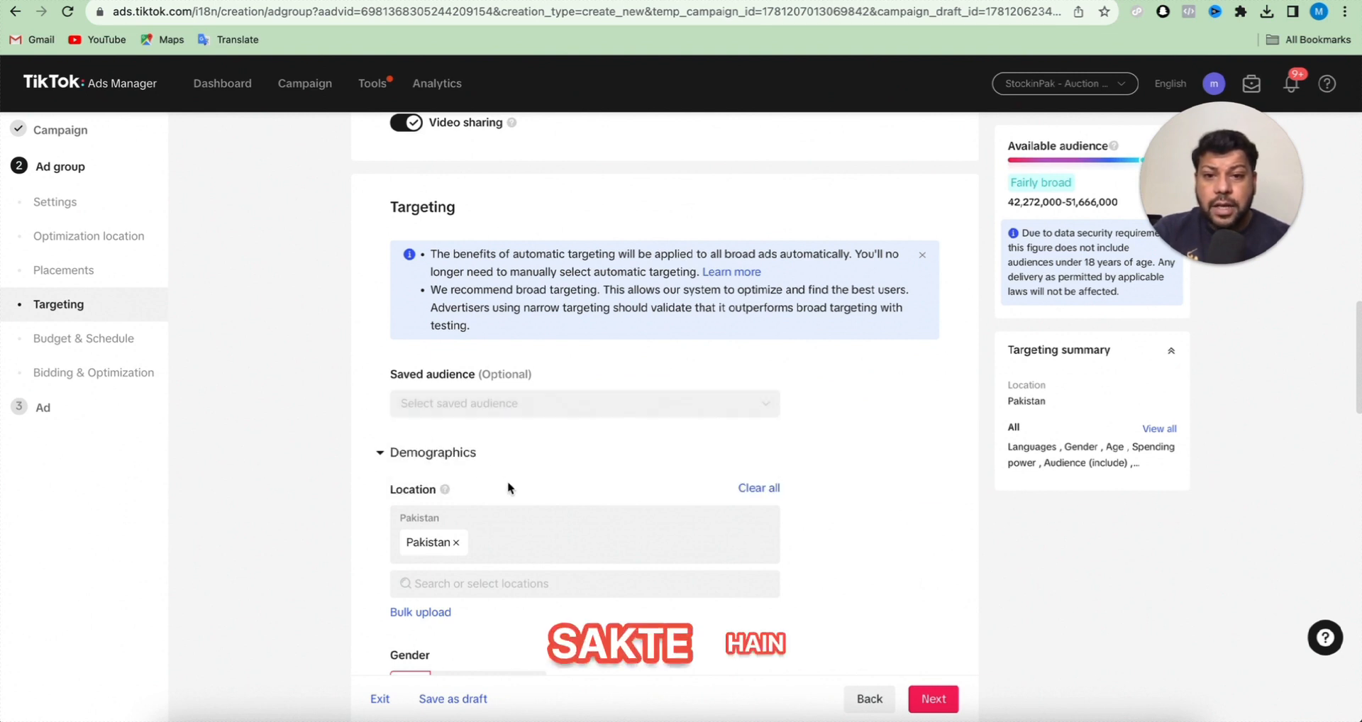
# - Examine the location, gender, age, language and spending power options, and open the list of audiences to include
pyautogui.scroll(-2, 495, 449)
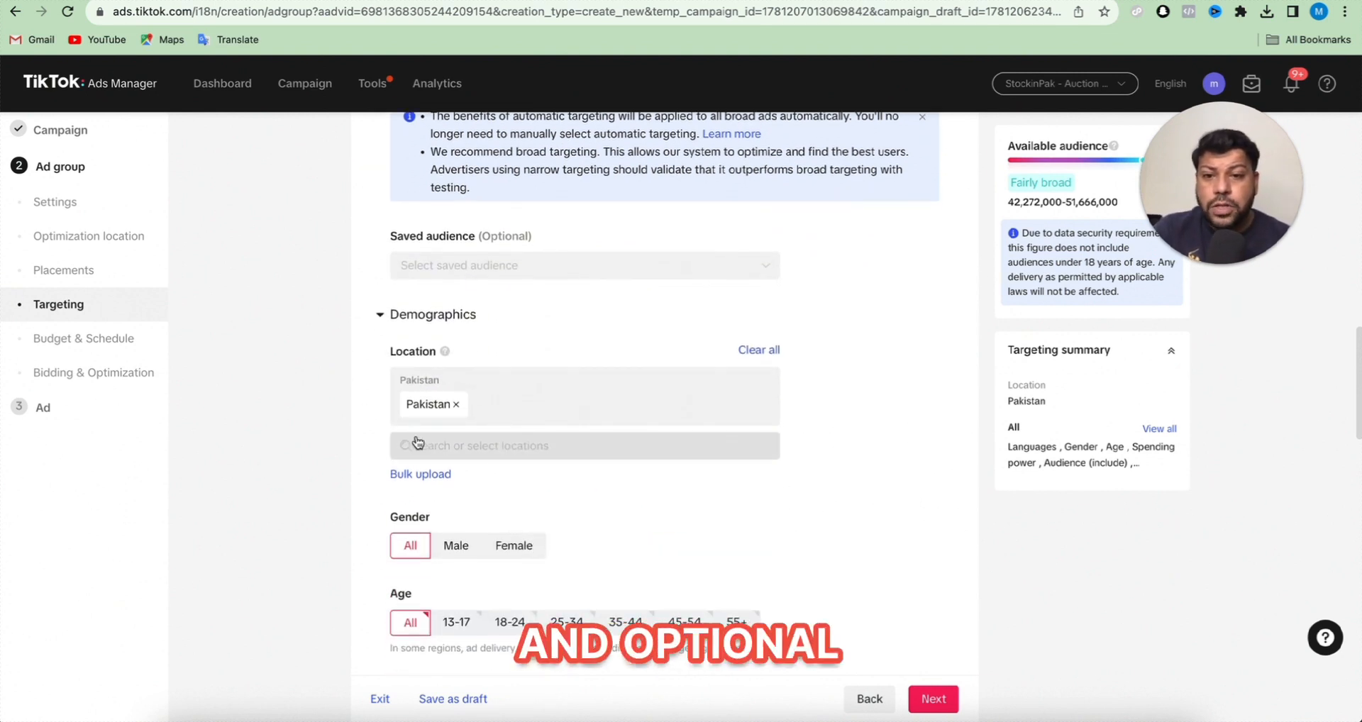
pyautogui.scroll(-1, 470, 482)
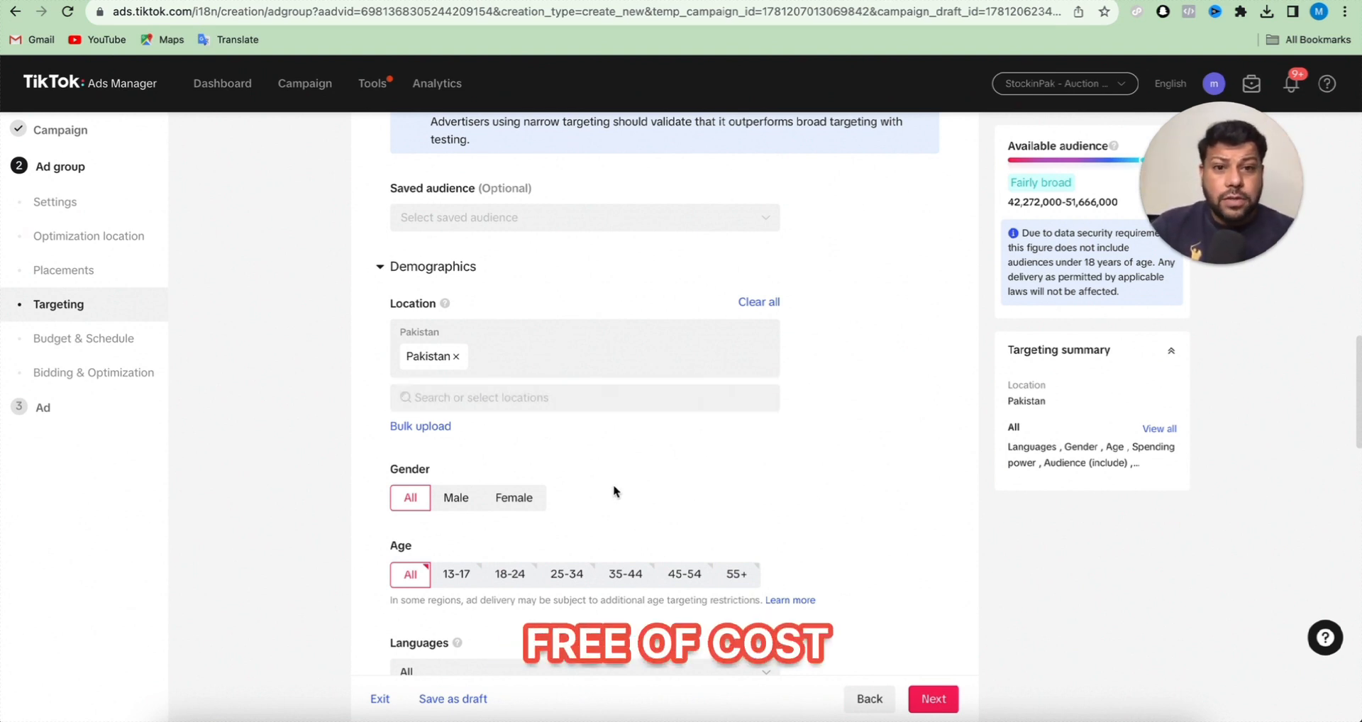
pyautogui.scroll(-1, 542, 527)
pyautogui.scroll(-4, 542, 525)
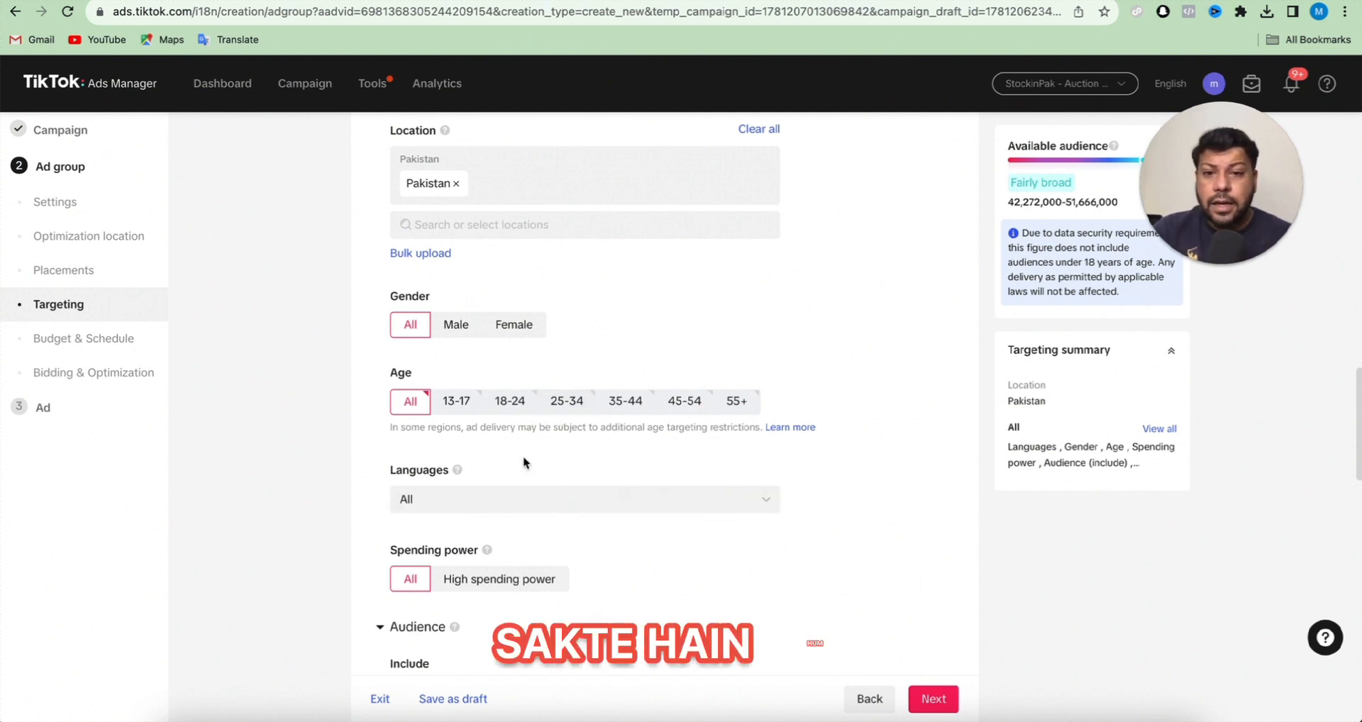
pyautogui.scroll(-2, 523, 462)
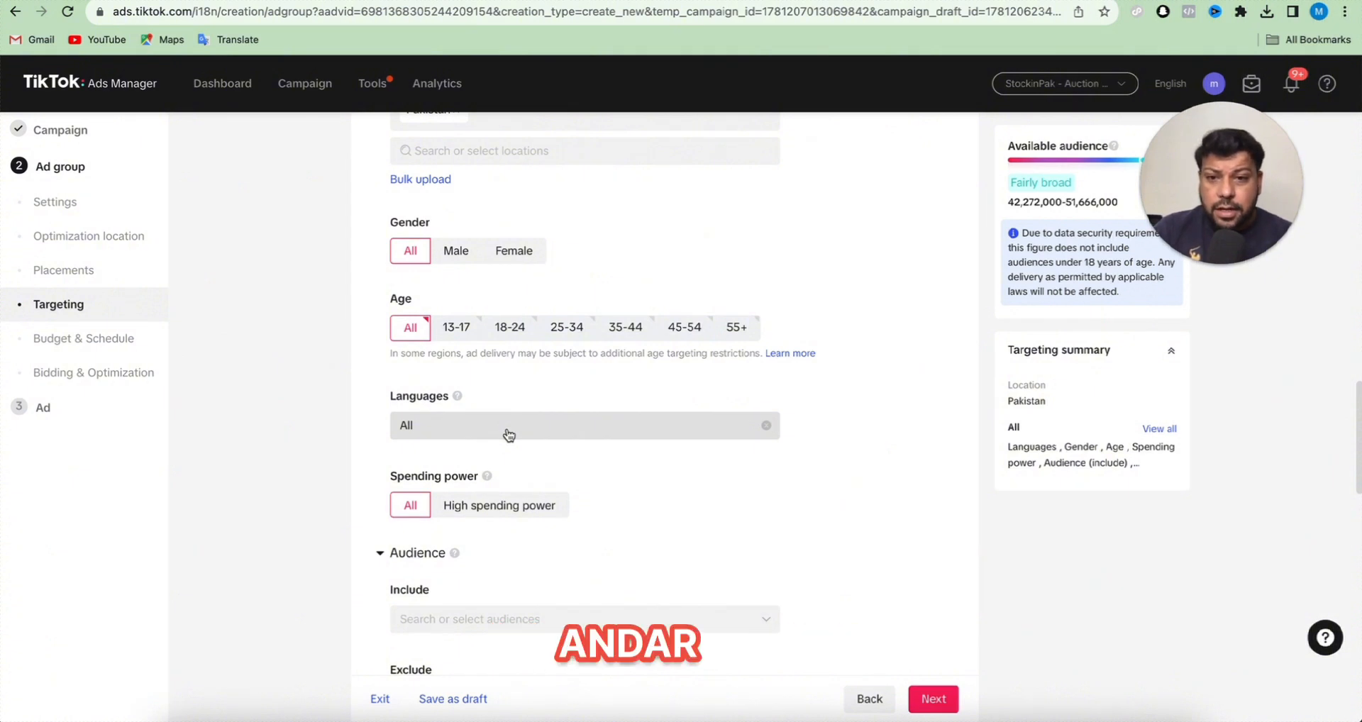
pyautogui.scroll(-5, 508, 434)
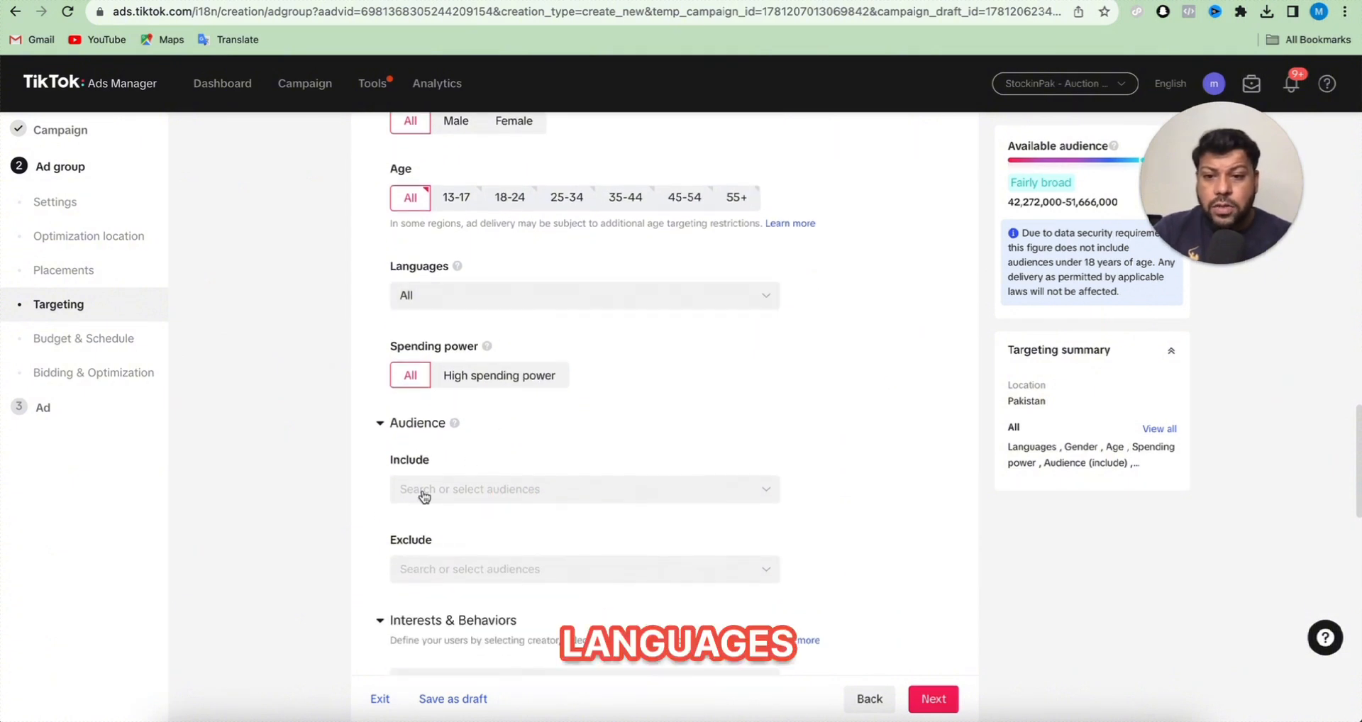
pyautogui.click(471, 498)
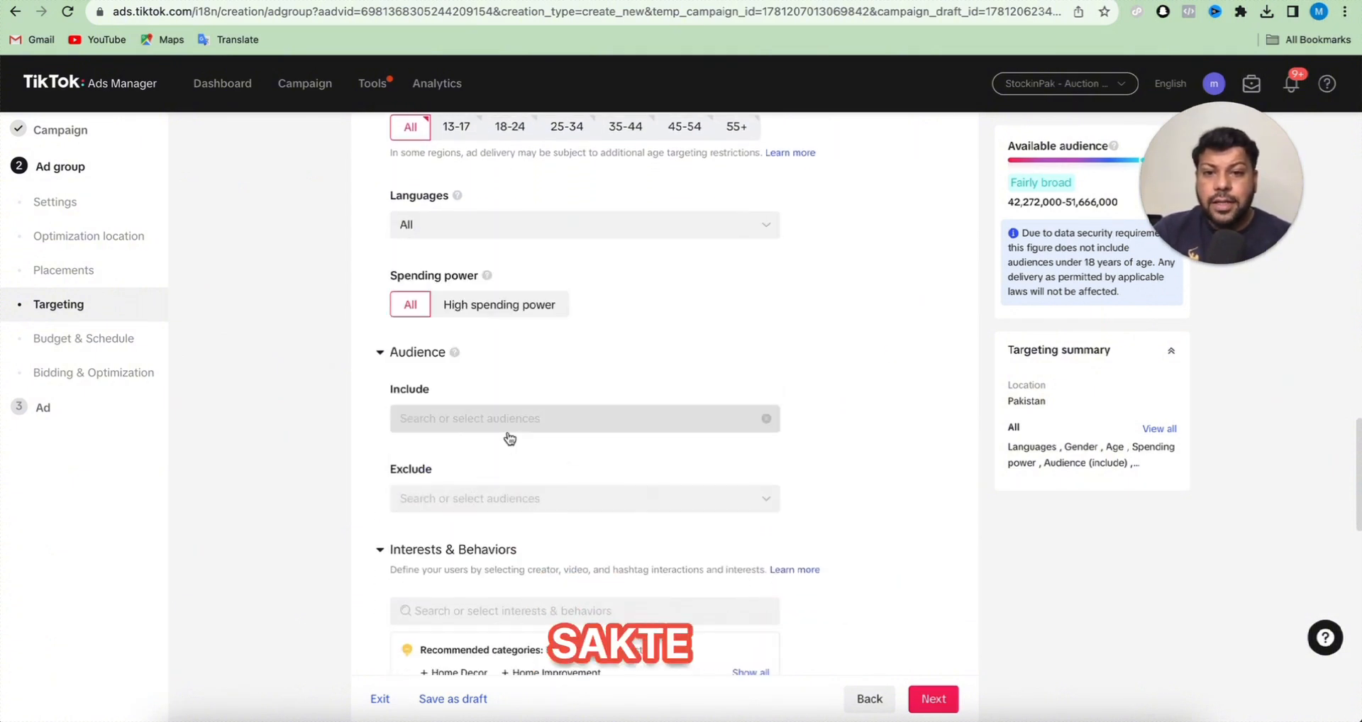
pyautogui.click(503, 420)
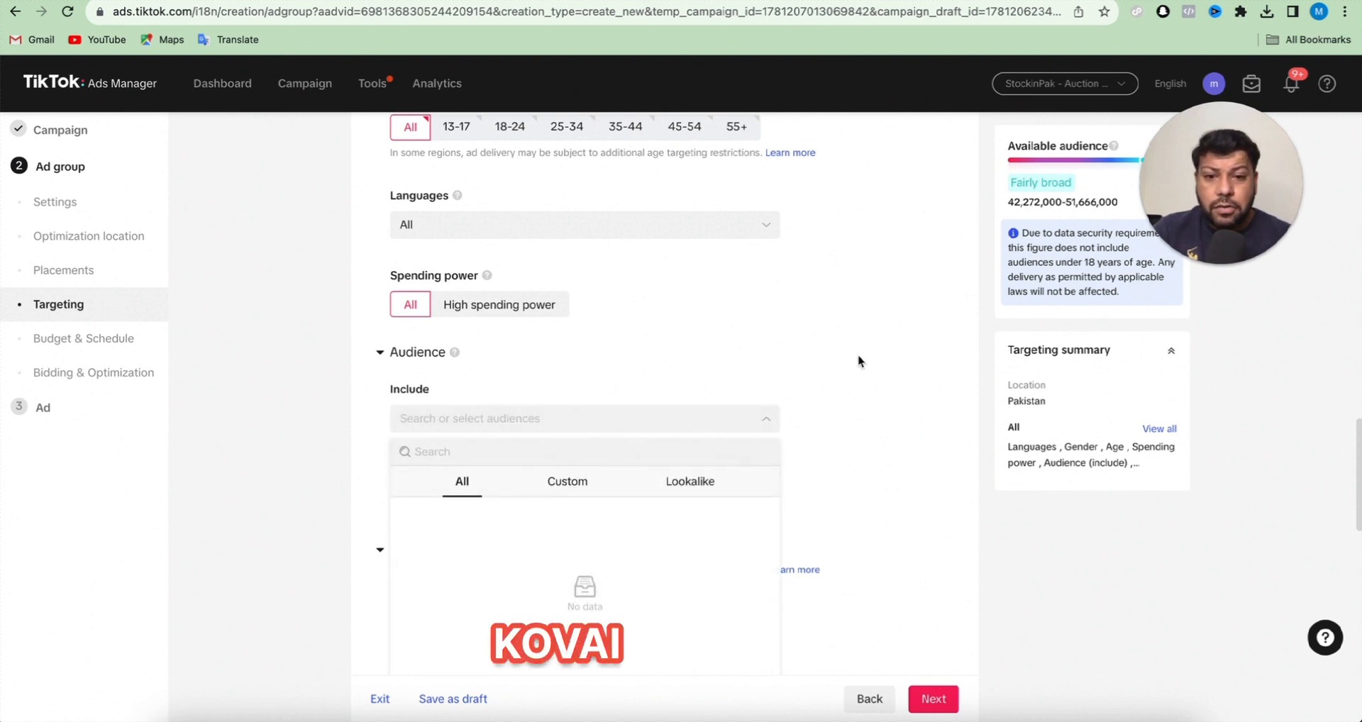
# - Collapse the Audience settings and set the device operating system to iOS
pyautogui.click(380, 352)
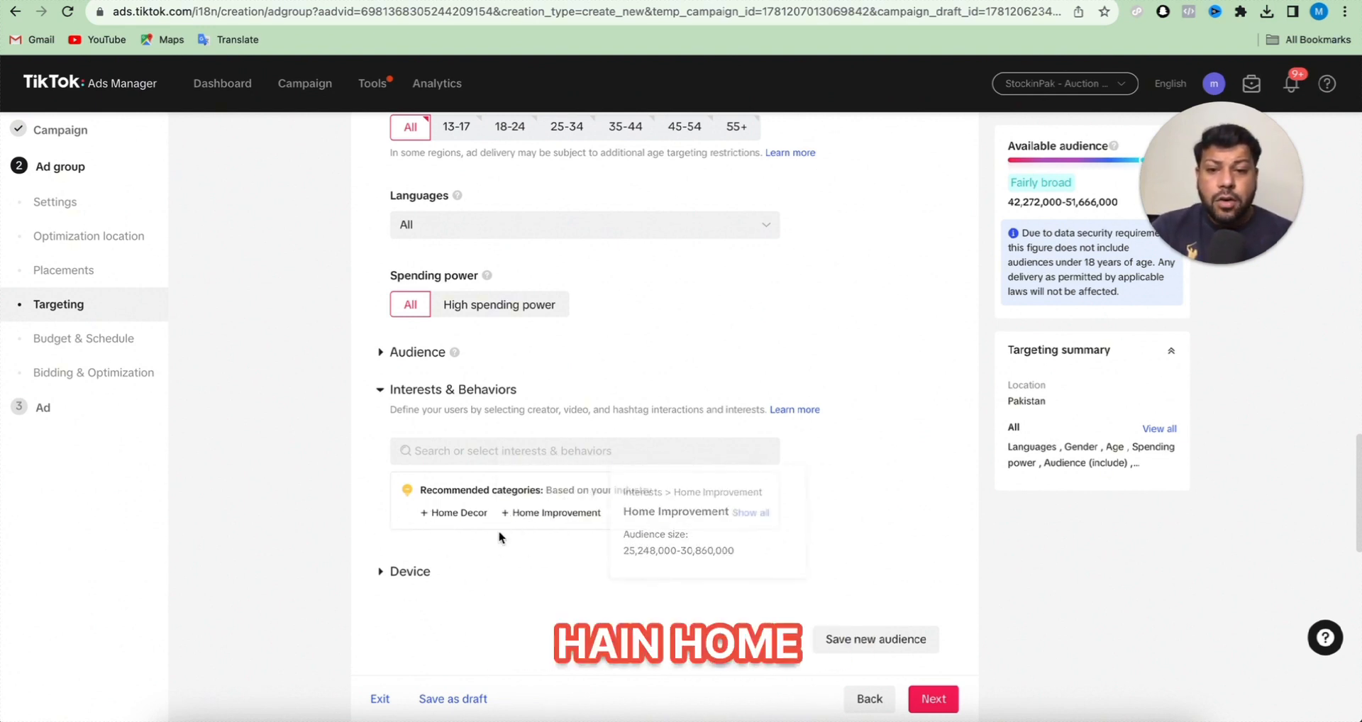
pyautogui.click(397, 576)
pyautogui.scroll(-3, 397, 580)
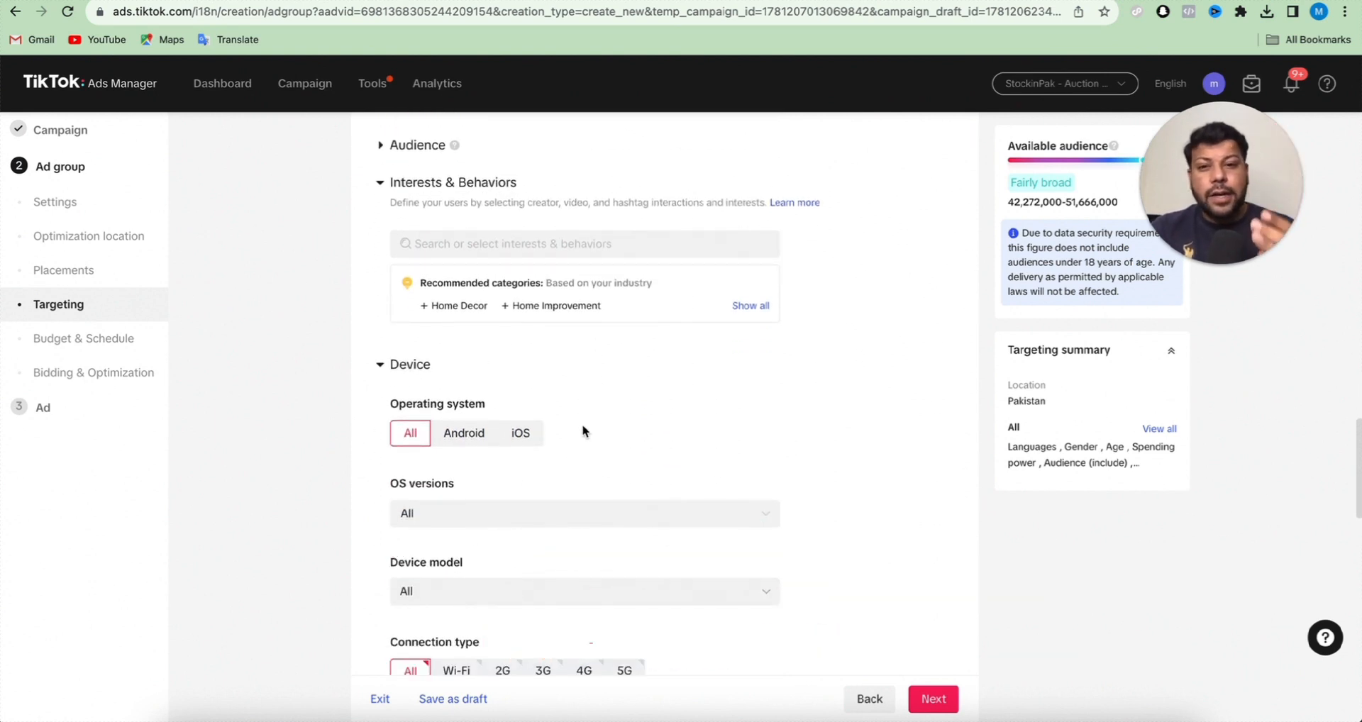
pyautogui.click(536, 444)
# - Examine the OS versions, device model, connection type, carrier, internet service provider and device price options
pyautogui.click(468, 522)
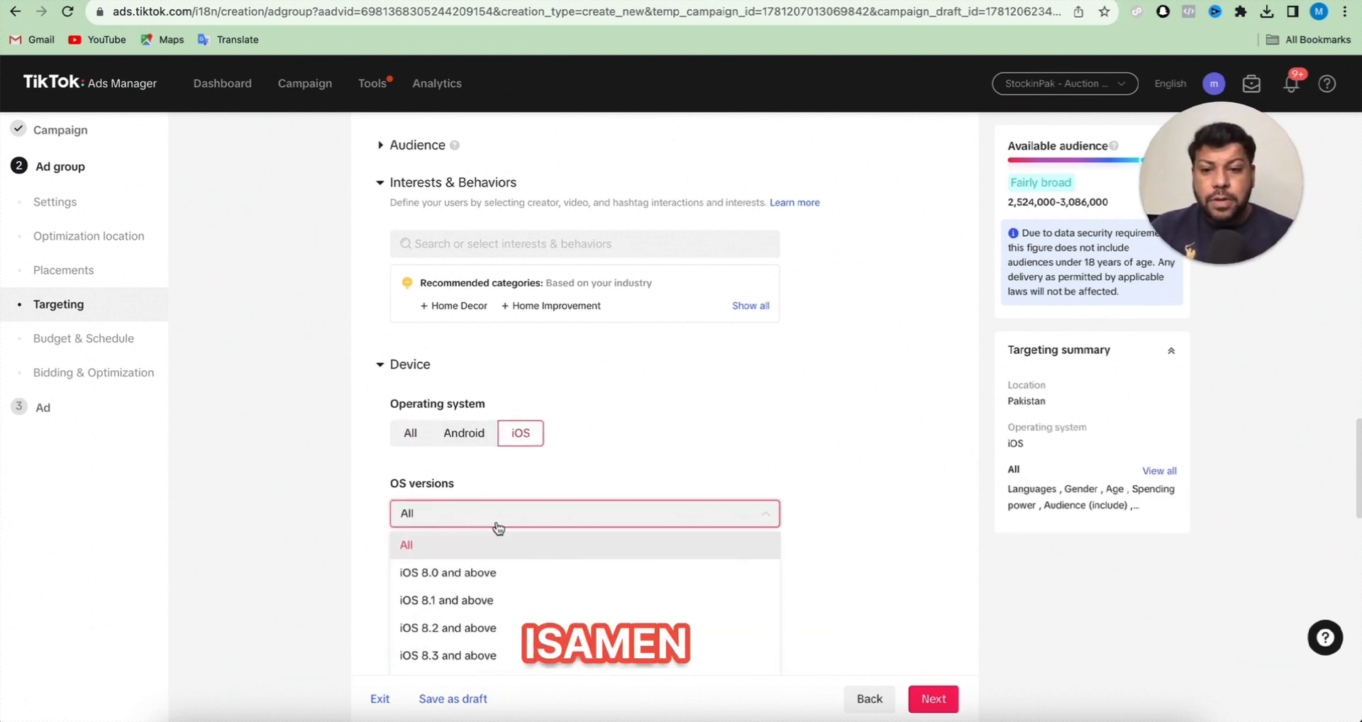
pyautogui.scroll(-5, 489, 525)
pyautogui.click(360, 292)
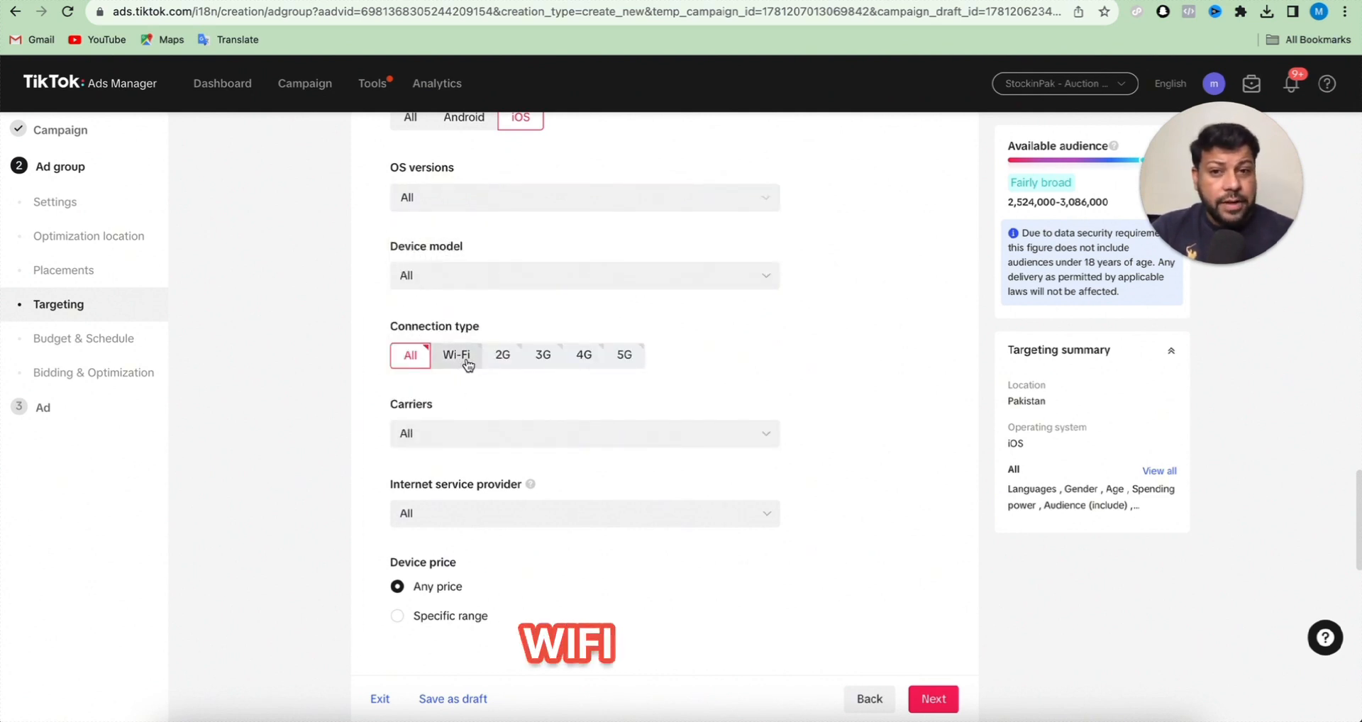
pyautogui.scroll(-5, 526, 403)
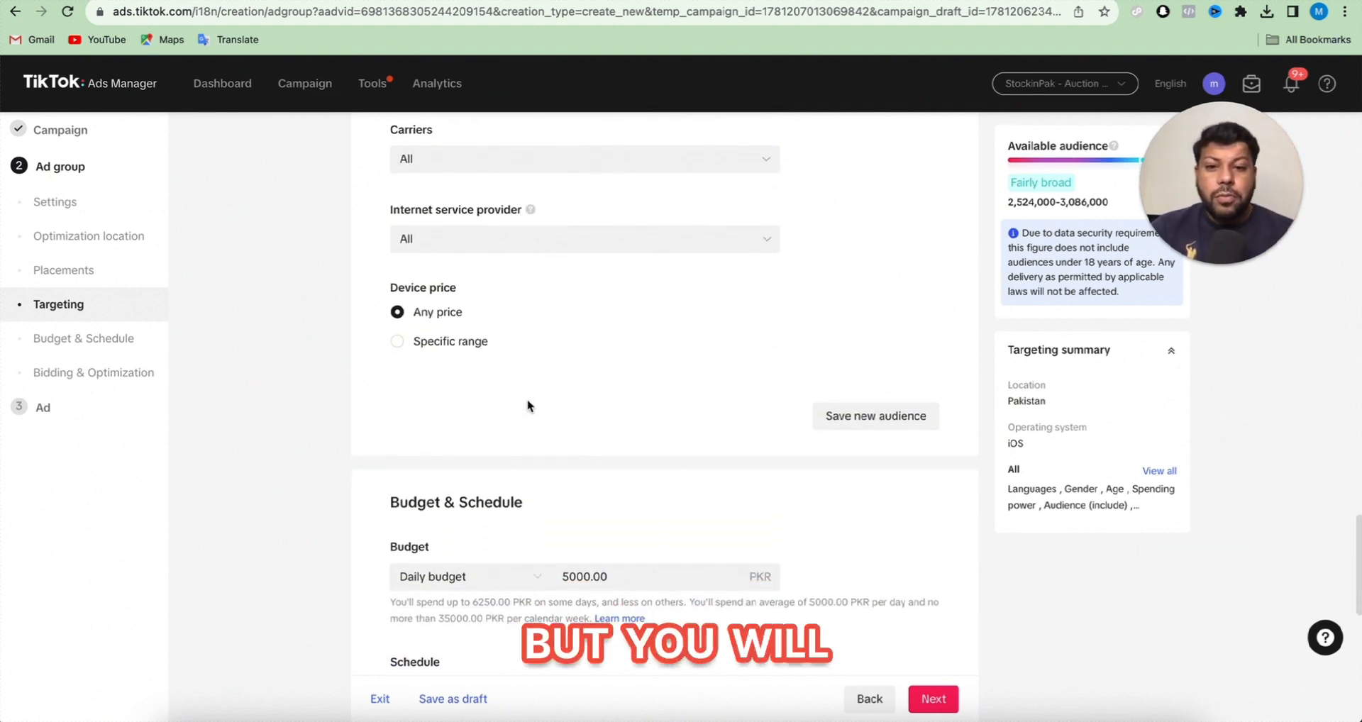
# - Set the ad group's daily budget to 2000 PKR
pyautogui.scroll(-3, 527, 405)
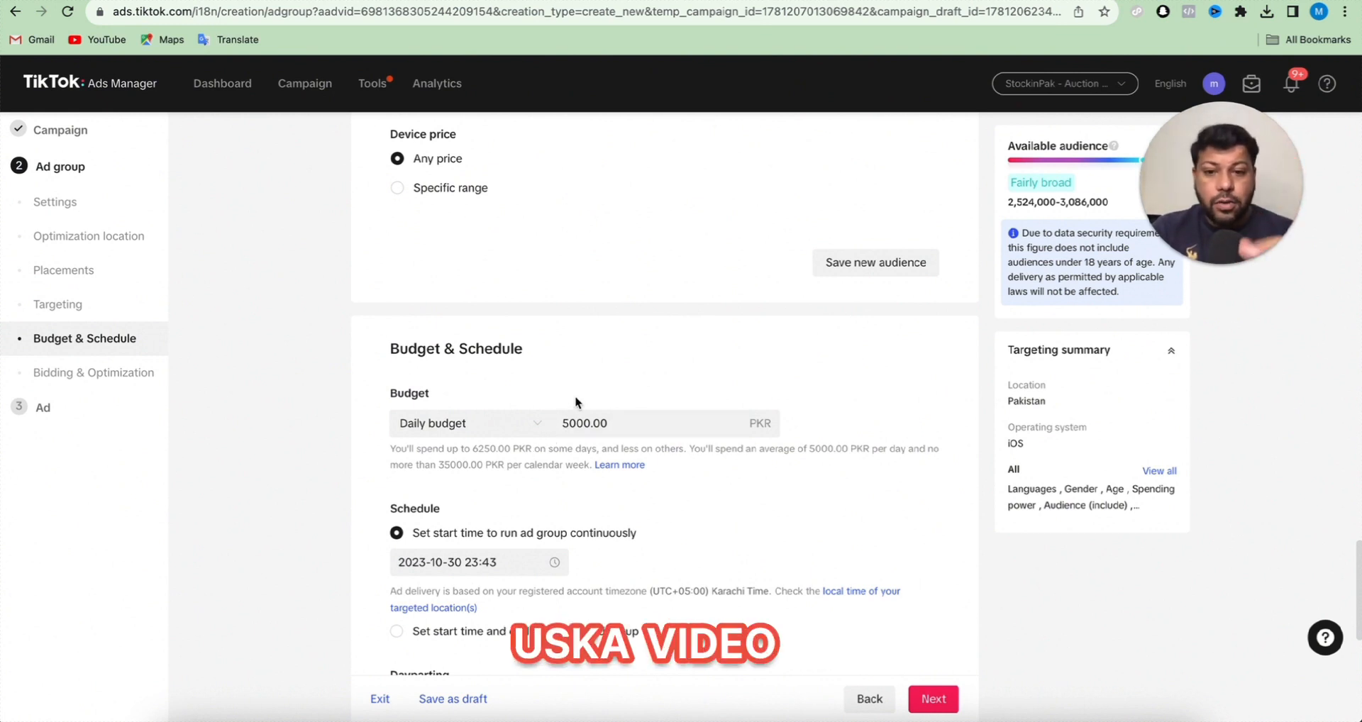
pyautogui.doubleClick(594, 428)
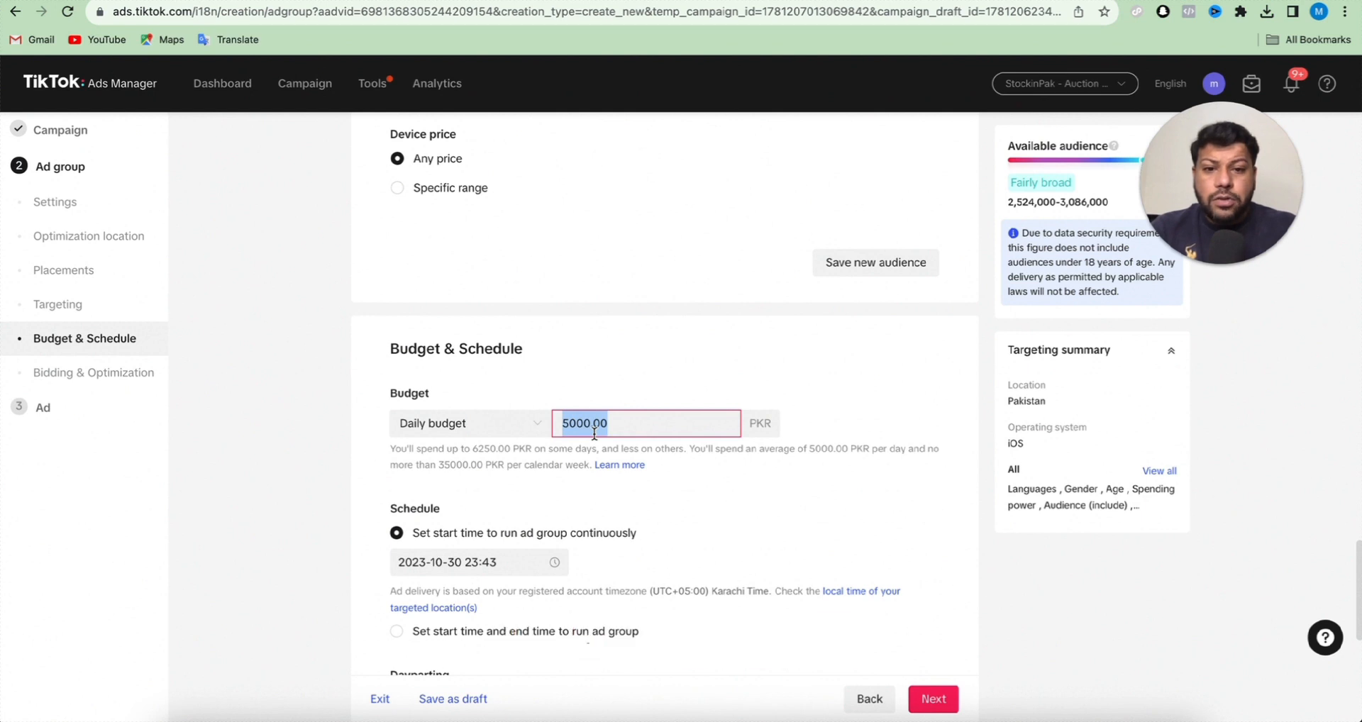
pyautogui.write('2000')
pyautogui.press('Tab')
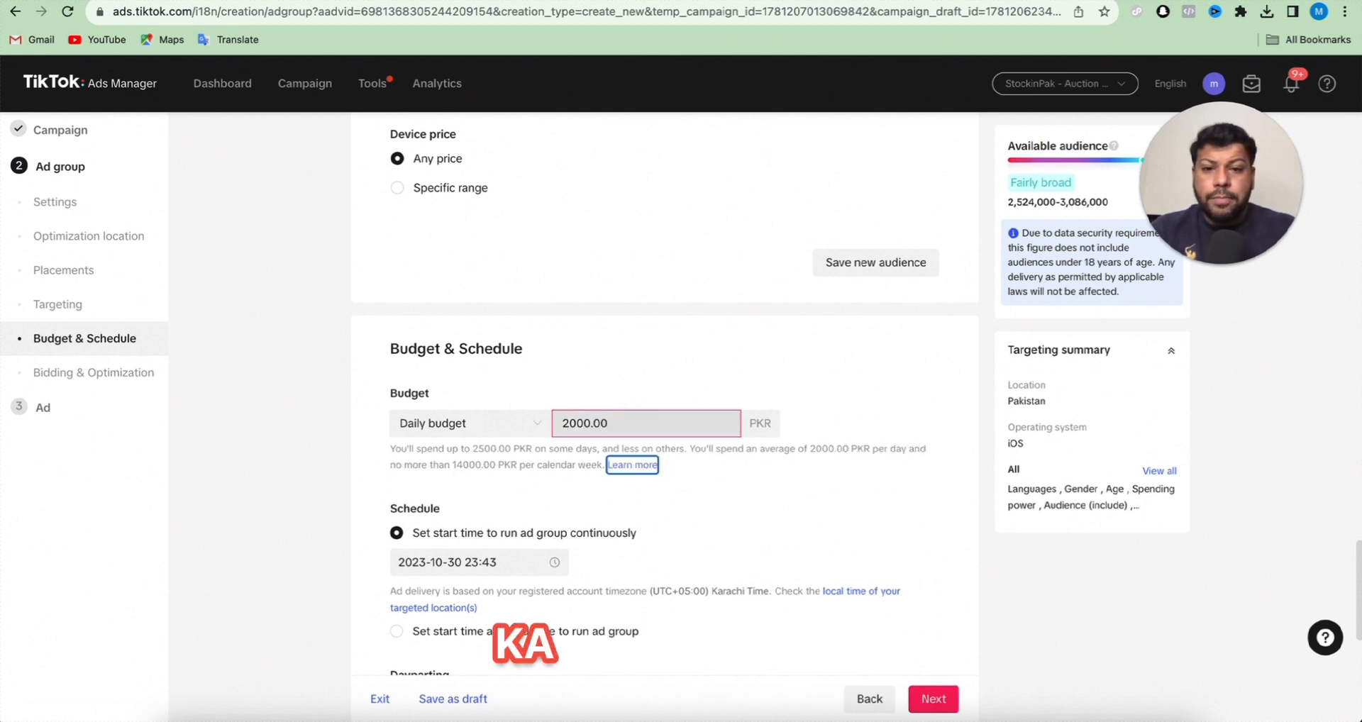
# - Clear the ad group's daily budget amount
pyautogui.click(606, 424)
pyautogui.doubleClick(606, 424)
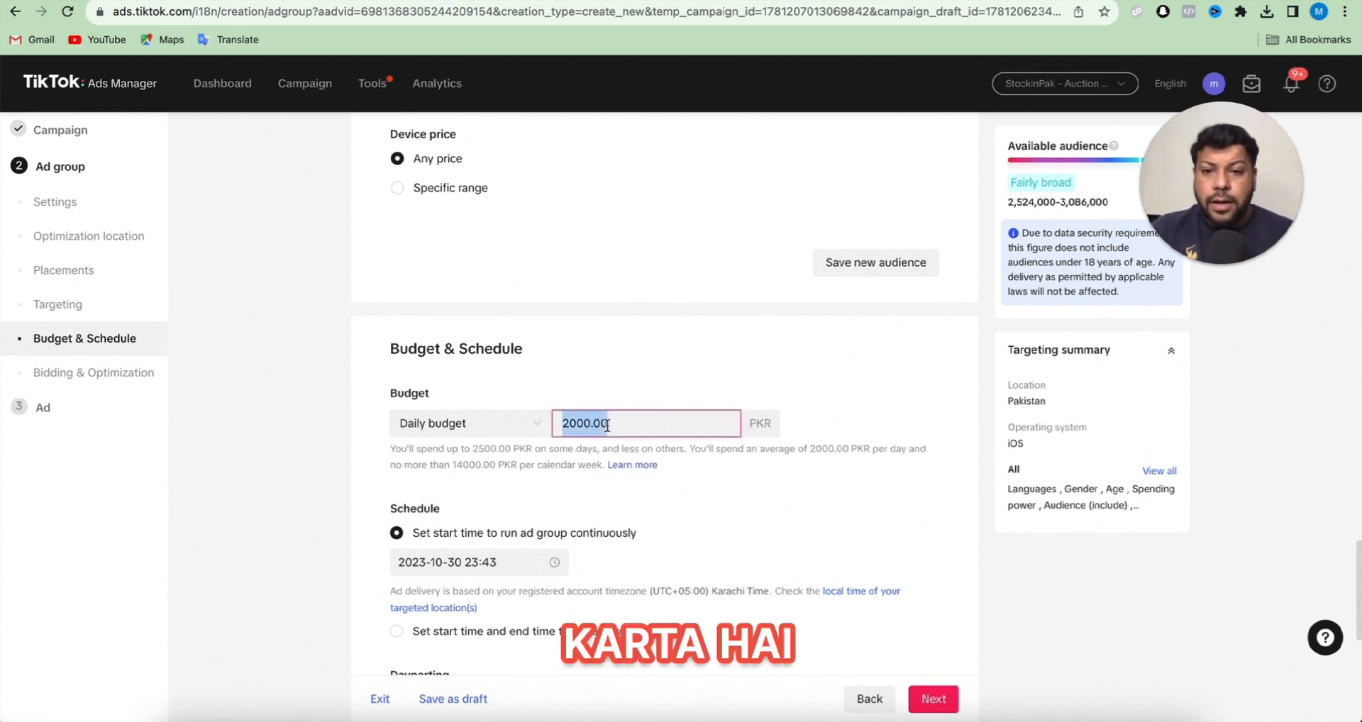
pyautogui.press('BackSpace')
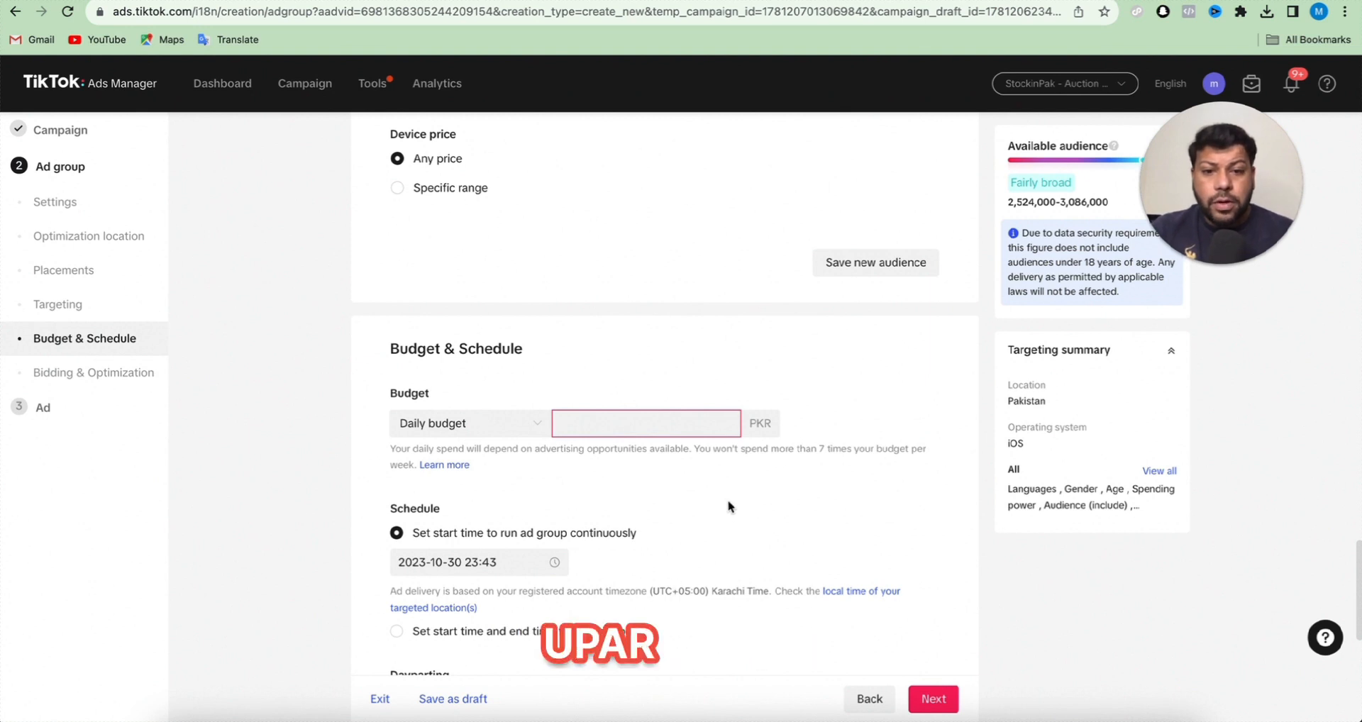
# - Switch dayparting to specific times, try a 06:00–18:30 period on Tuesday and Wednesday, and clear the selected times
pyautogui.scroll(-6, 734, 506)
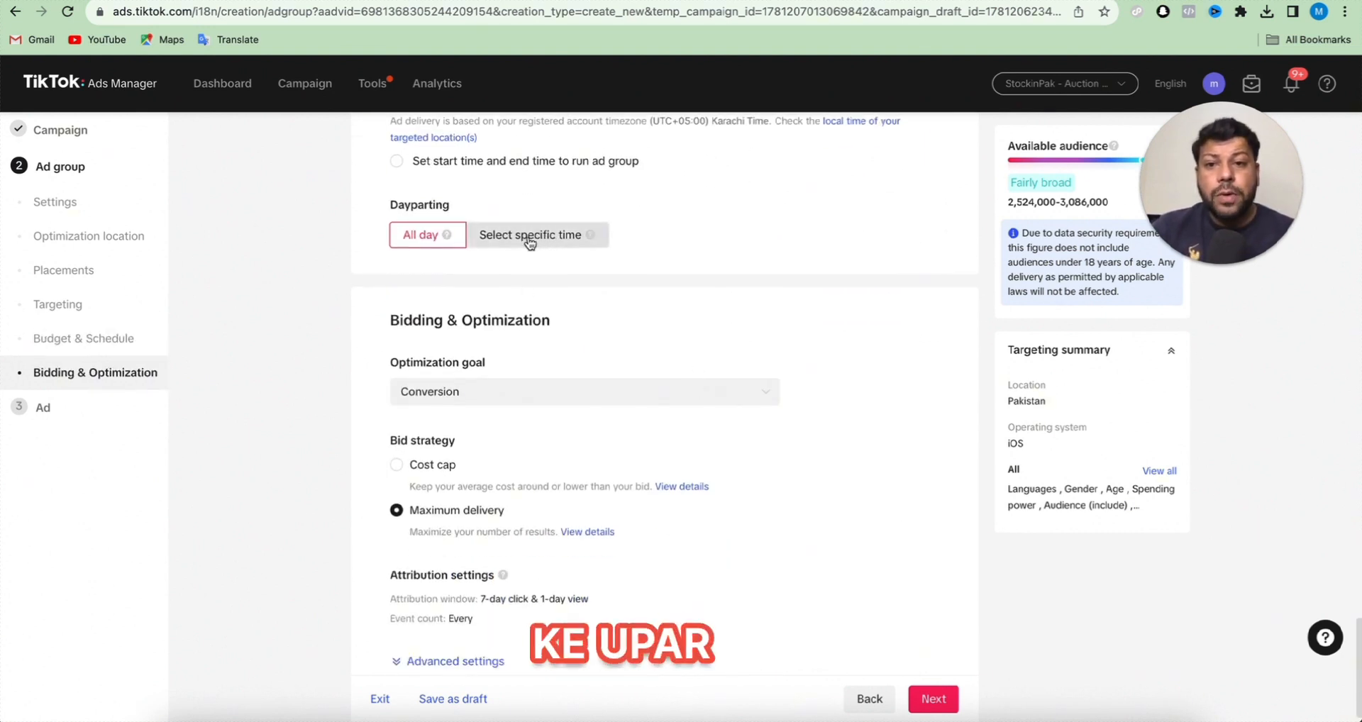
pyautogui.click(529, 241)
pyautogui.moveTo(608, 348); pyautogui.dragTo(844, 357)
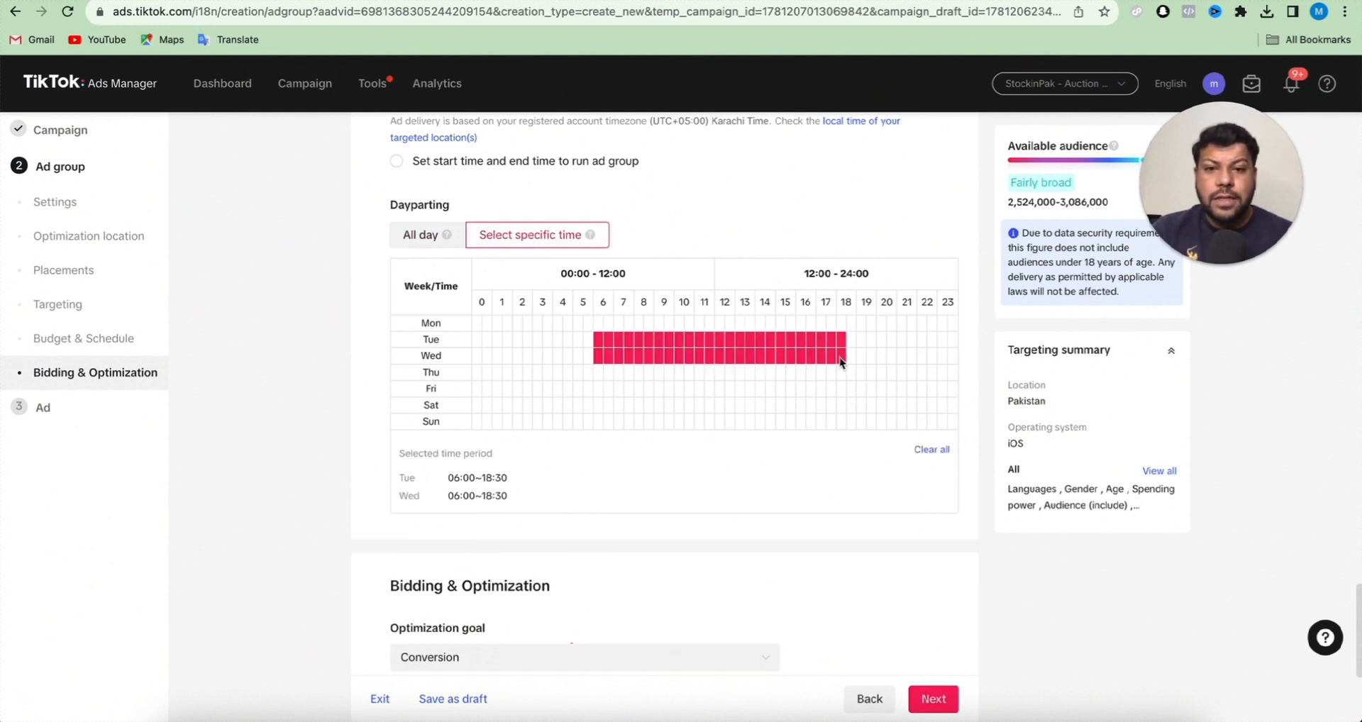
pyautogui.click(931, 449)
# - Review the optimization goal choices and select Conversion
pyautogui.scroll(-3, 546, 497)
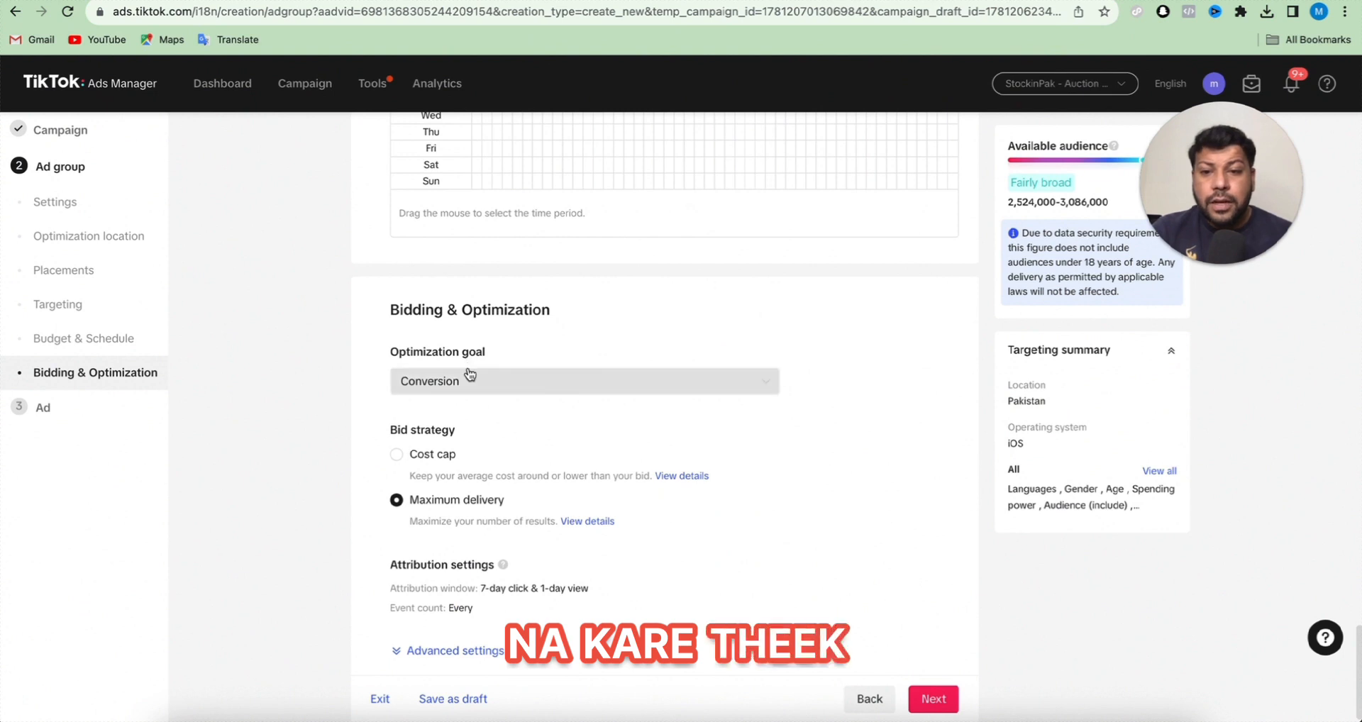
pyautogui.click(472, 393)
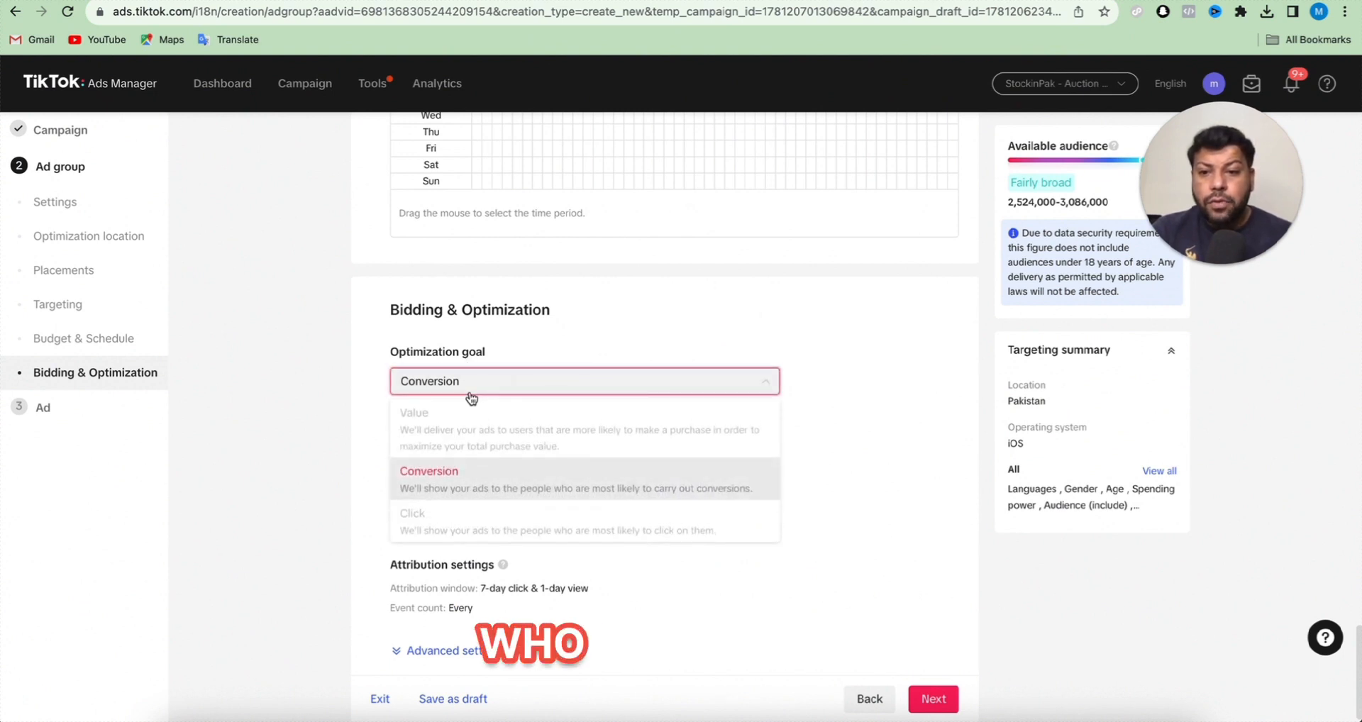
pyautogui.click(436, 475)
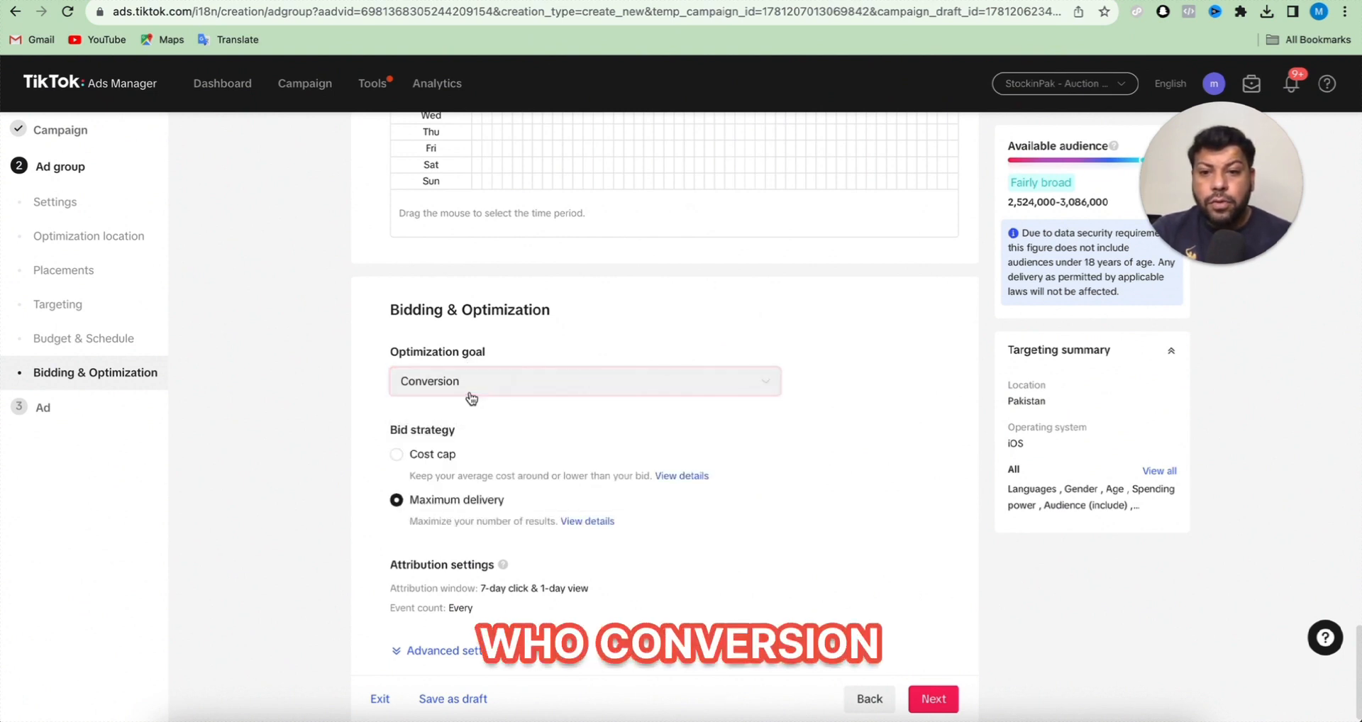
# - Try the Cost cap bid strategy and return to Maximum delivery
pyautogui.click(445, 459)
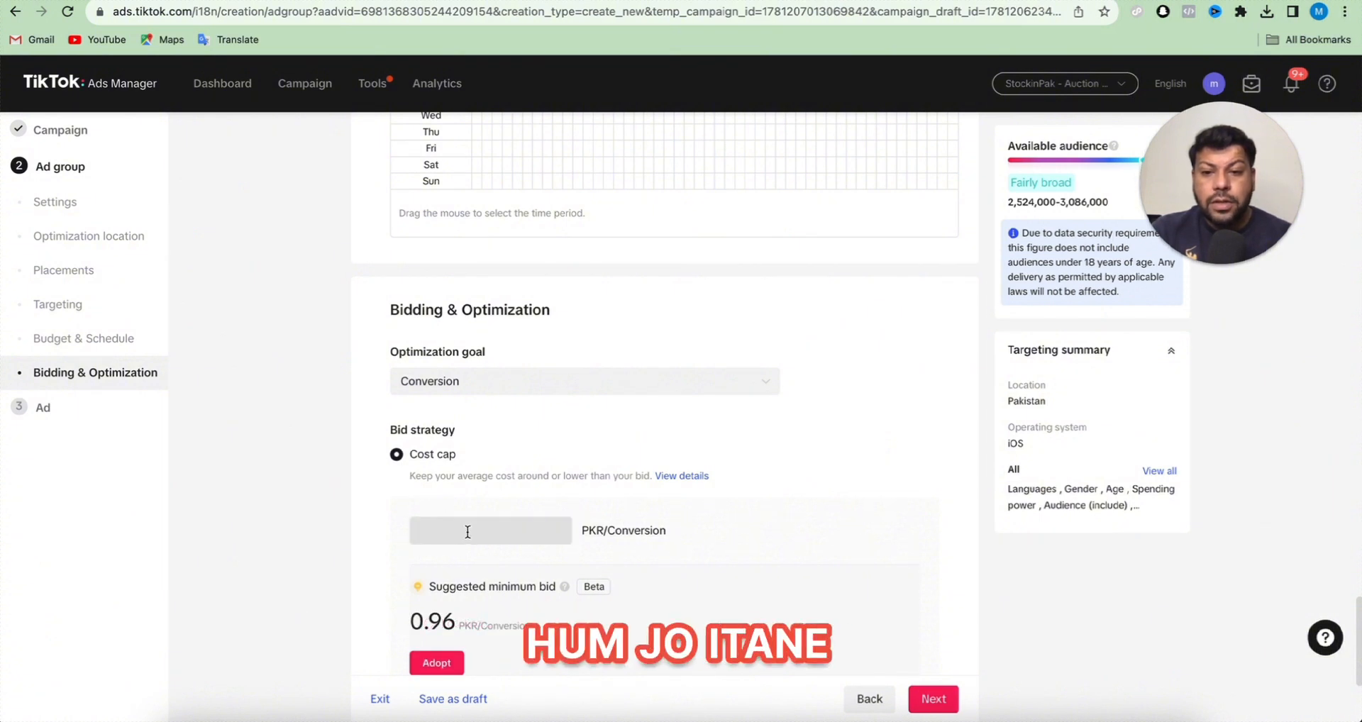
pyautogui.scroll(-4, 468, 531)
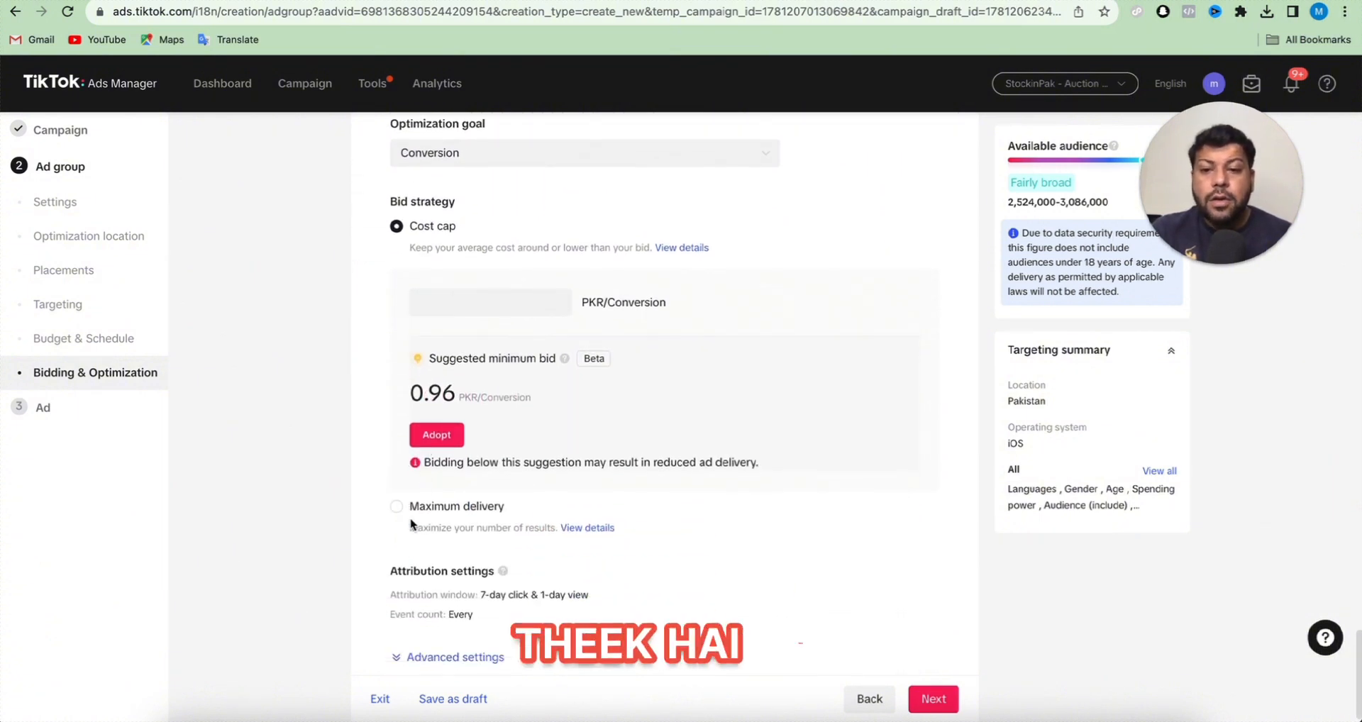
pyautogui.click(412, 524)
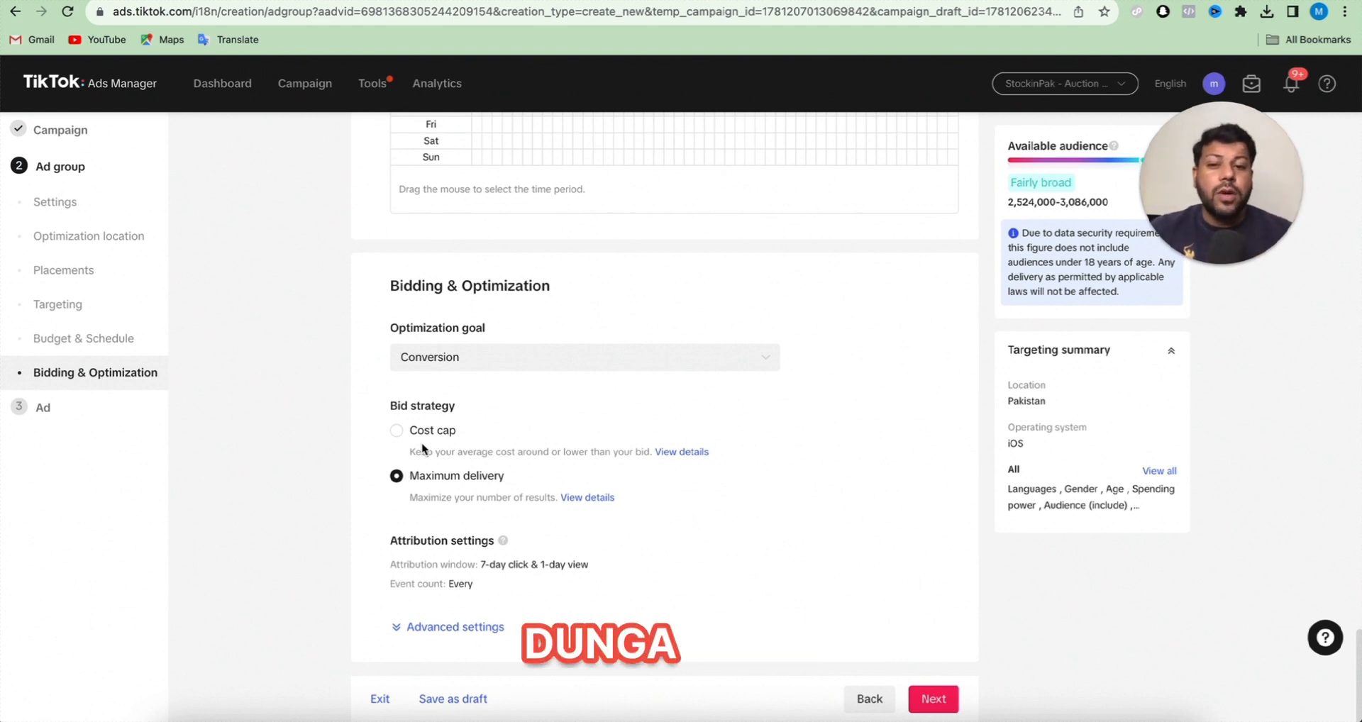
# - Review the billing event and delivery type in the advanced bidding settings, and proceed to the ad setup
pyautogui.click(433, 627)
pyautogui.scroll(-3, 439, 598)
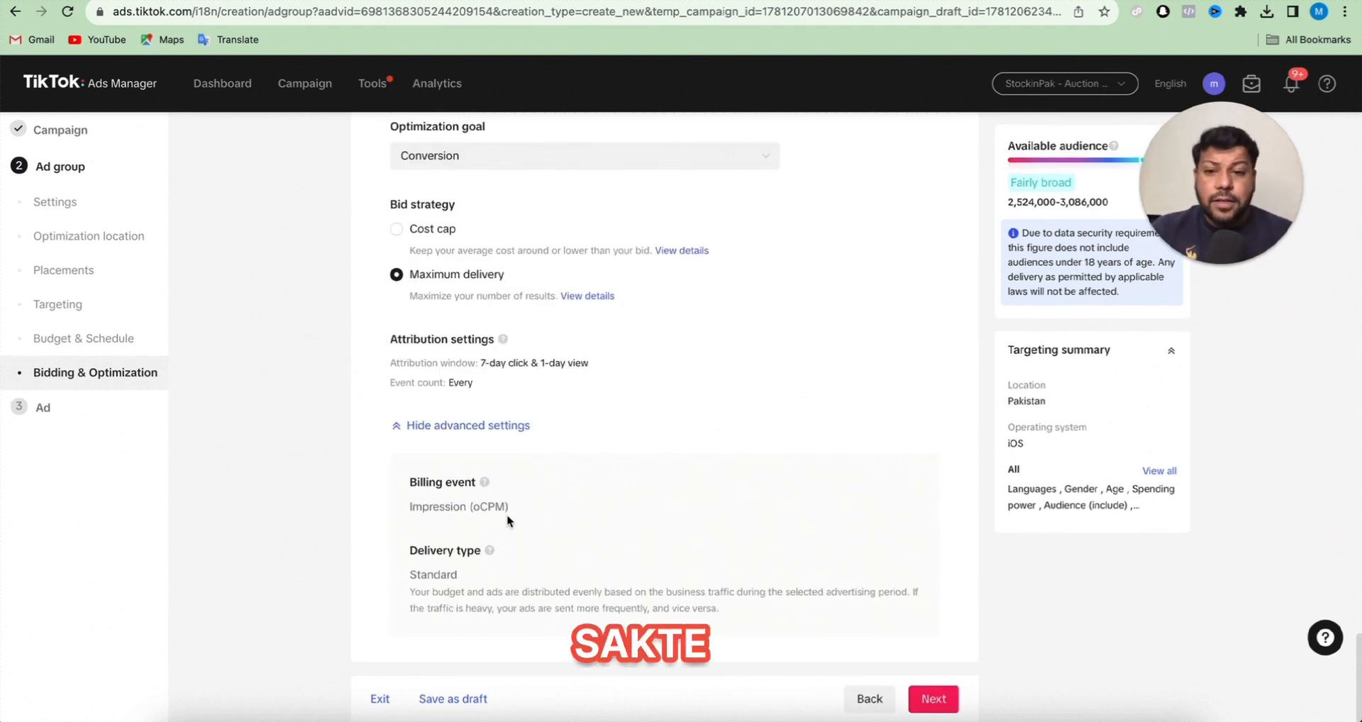
pyautogui.click(470, 426)
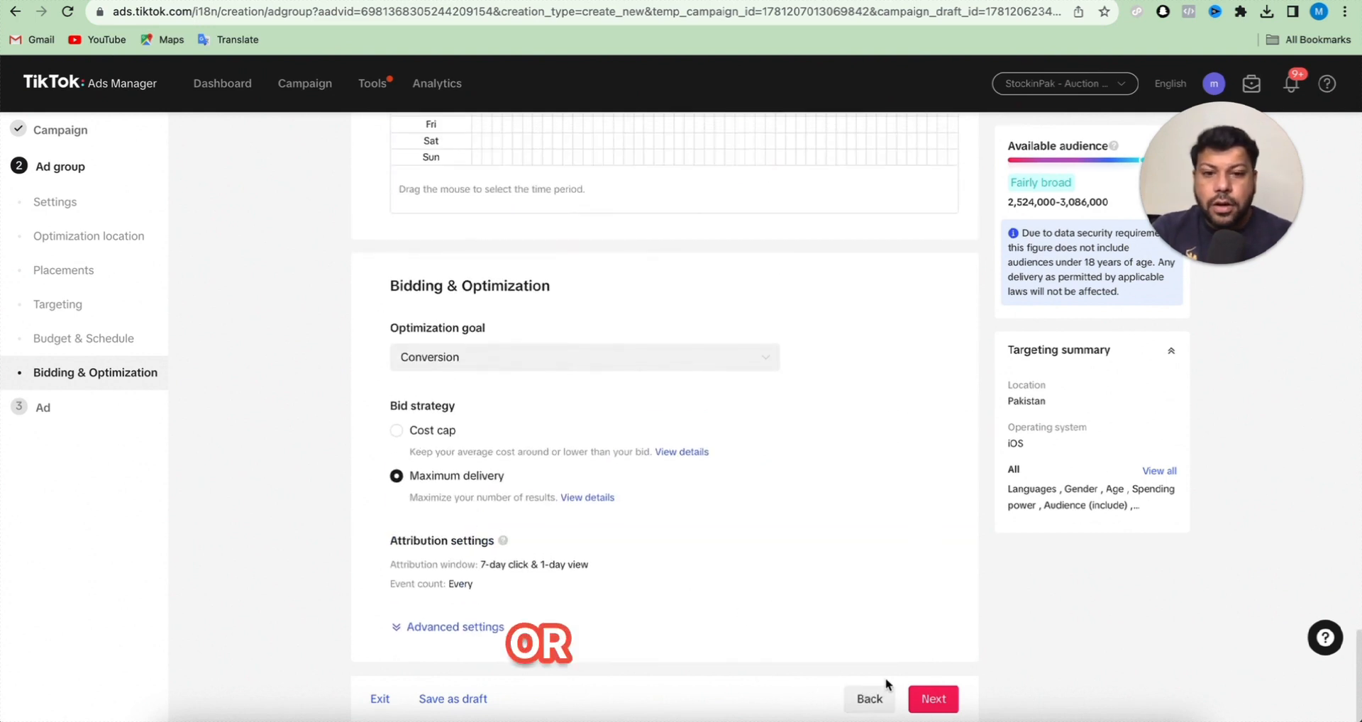
pyautogui.click(926, 700)
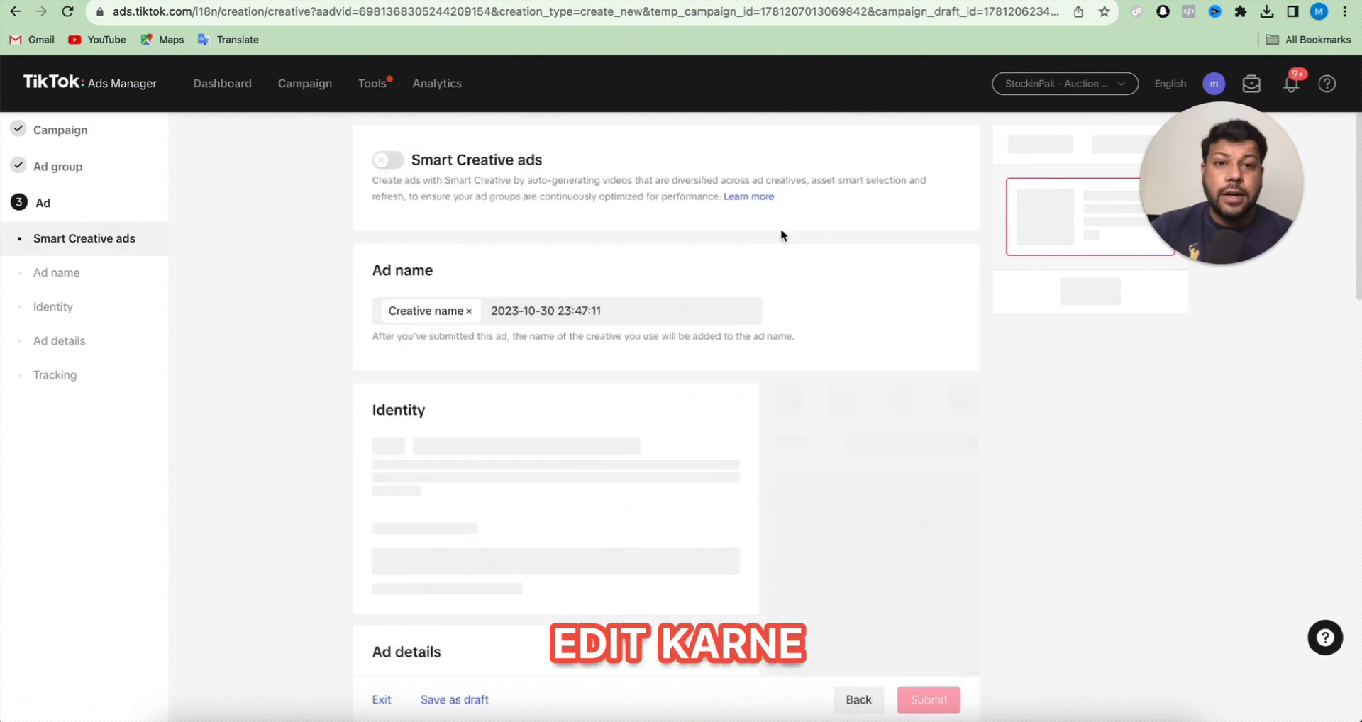
# - Examine the ad's name, identity, format, creative, call to action, interactive add-ons and destination URL settings
pyautogui.scroll(-2, 781, 234)
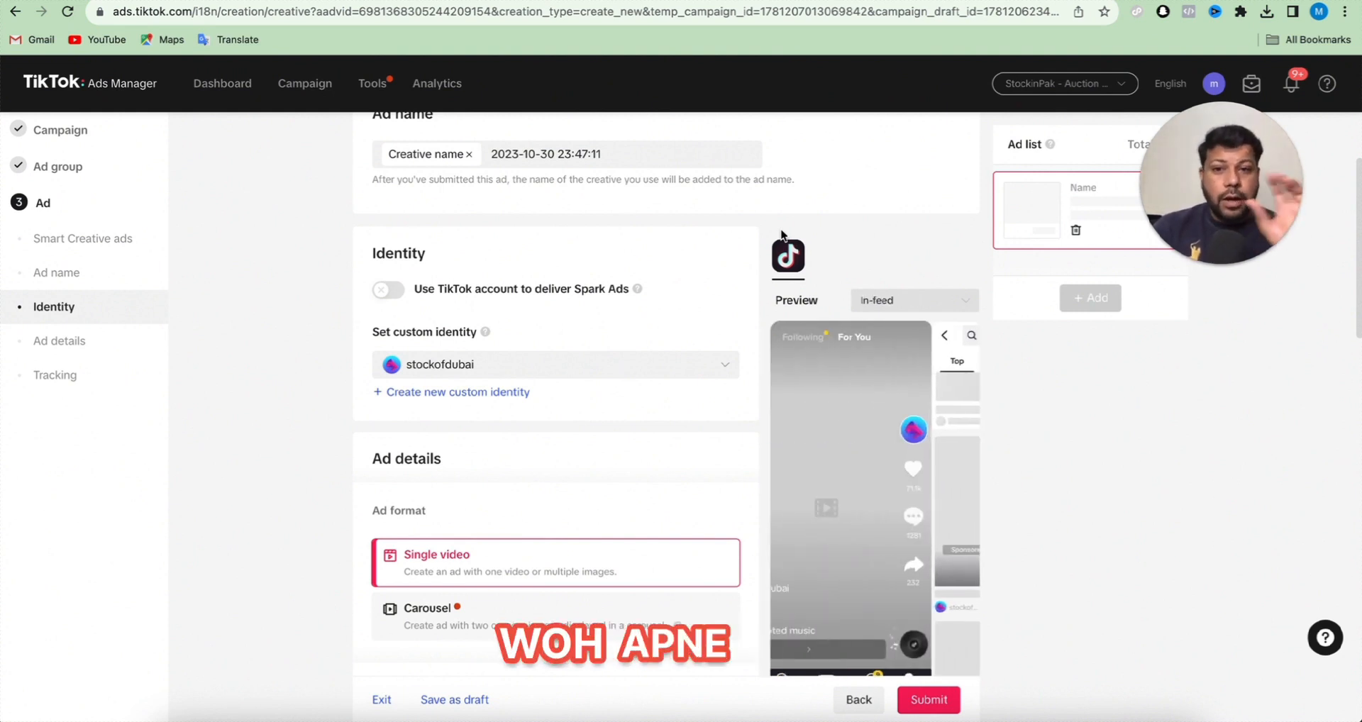
pyautogui.scroll(-1, 529, 409)
pyautogui.scroll(-6, 529, 406)
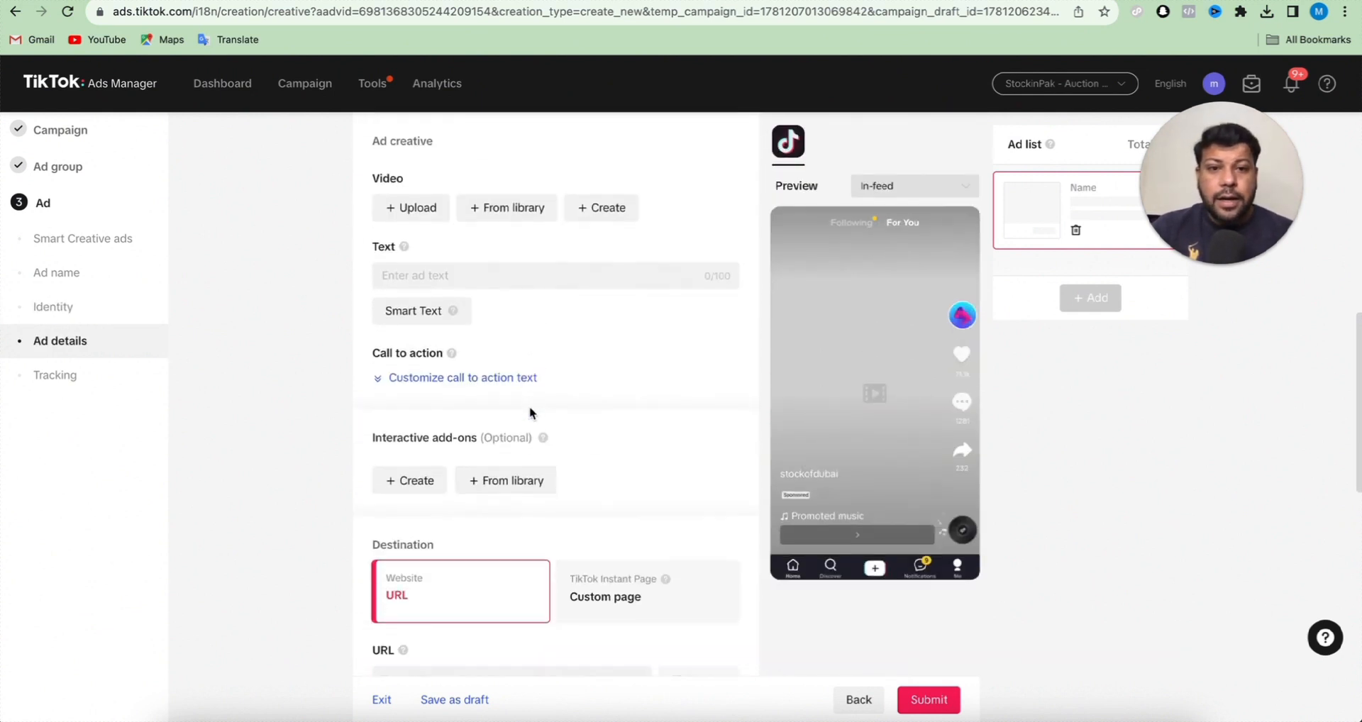
pyautogui.scroll(1, 640, 370)
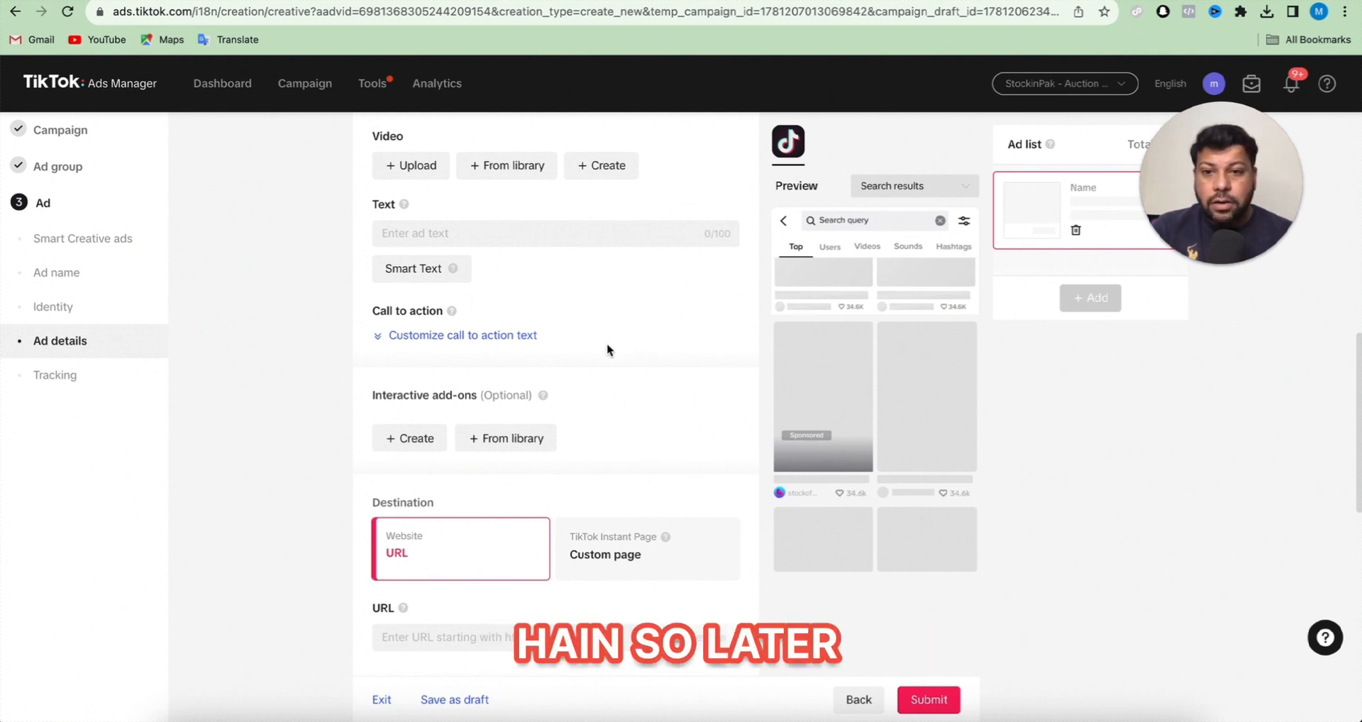
pyautogui.scroll(-5, 607, 343)
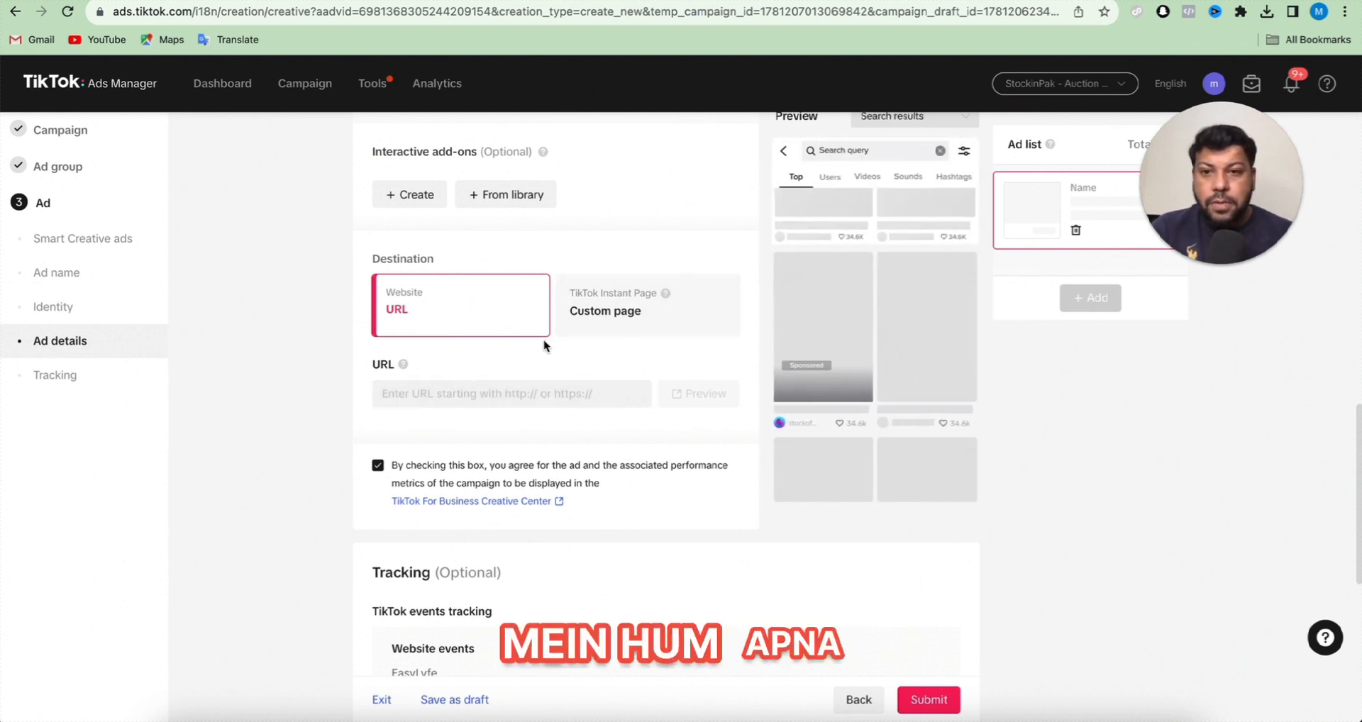
pyautogui.scroll(1, 545, 346)
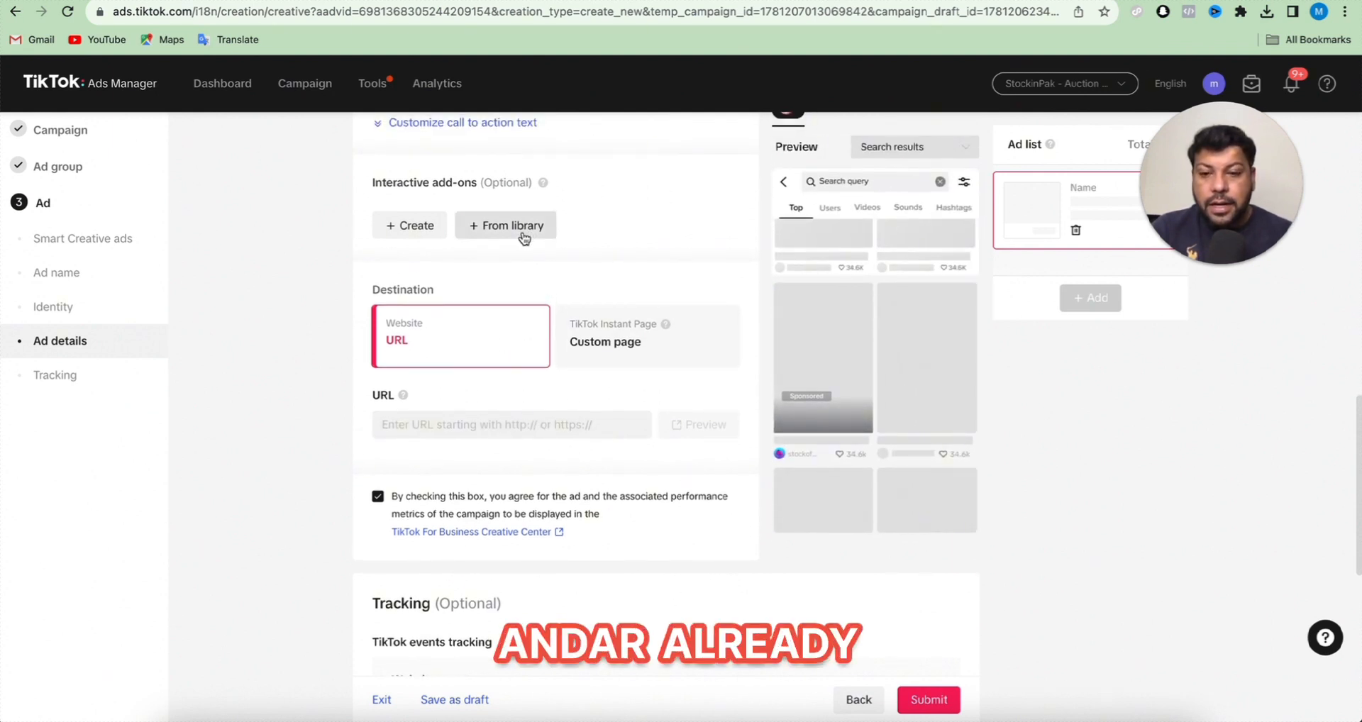
pyautogui.scroll(-5, 512, 287)
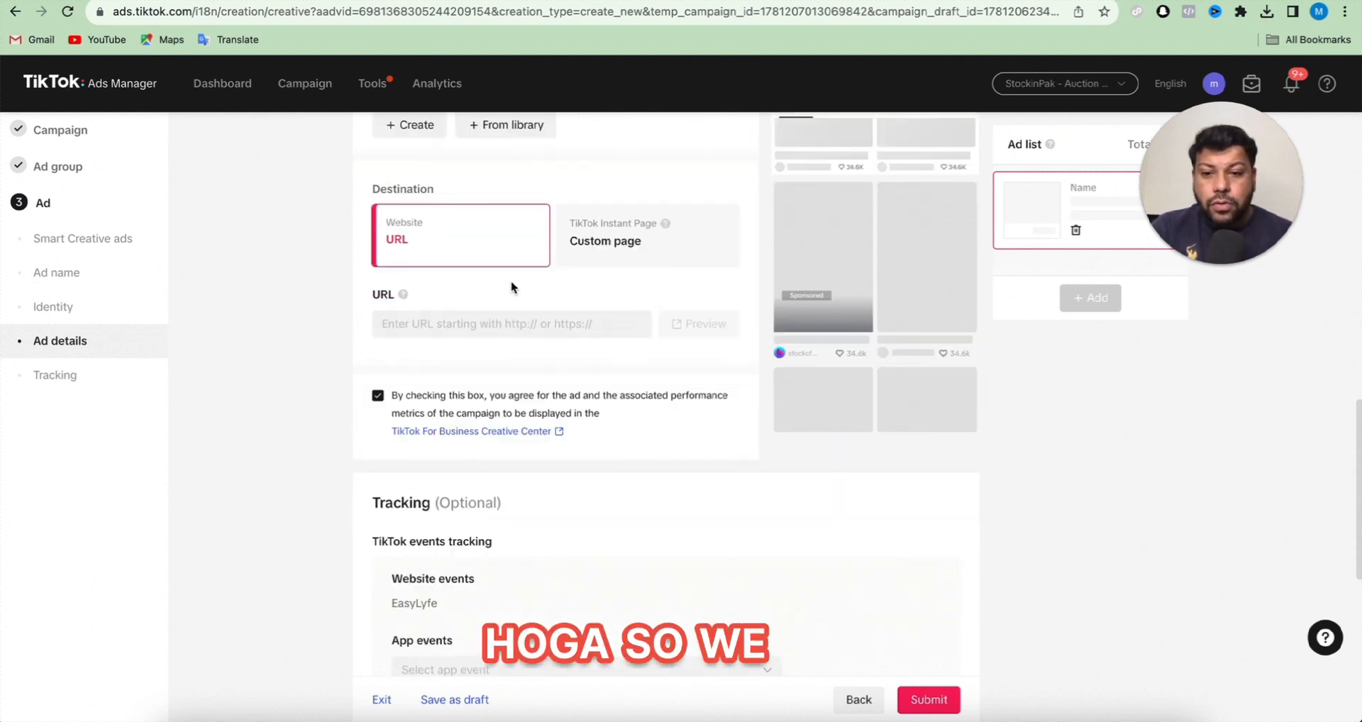
# - Examine the ad's tracking options, including the offline event sets and the third-party impression and click tracking URLs
pyautogui.scroll(-1, 511, 286)
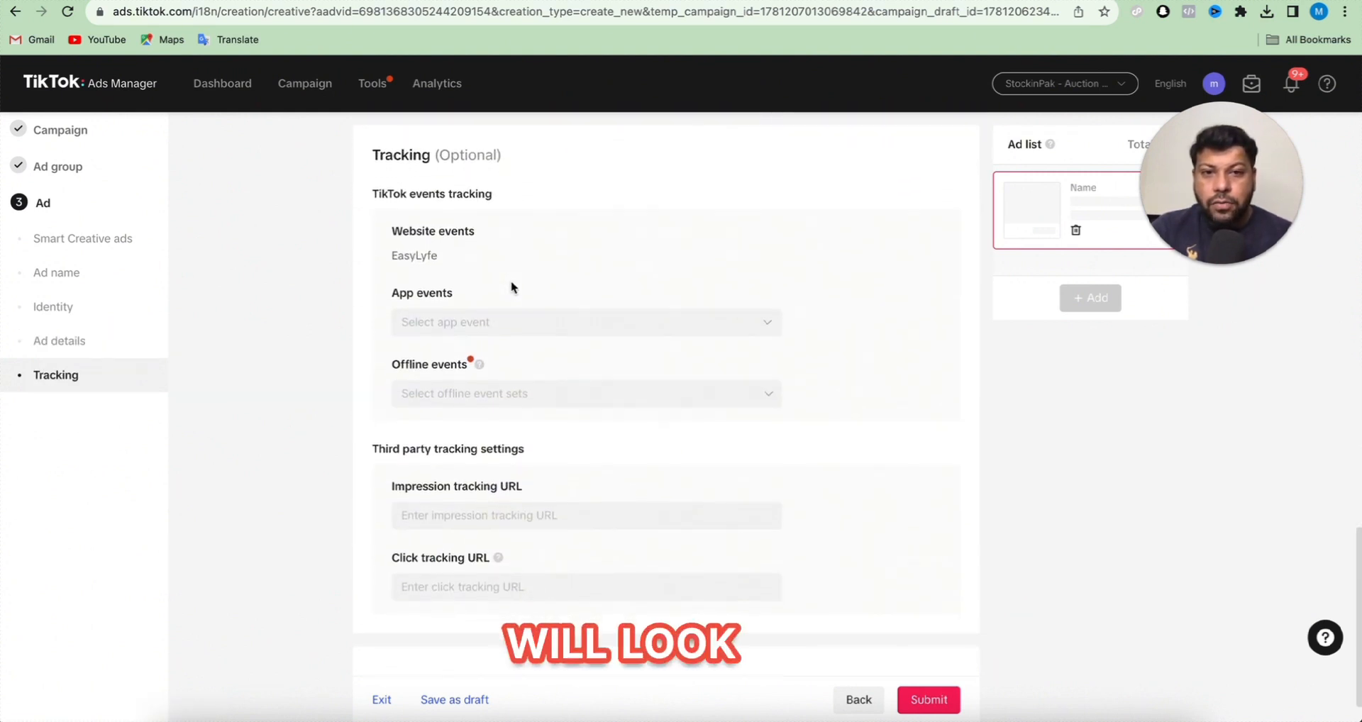
pyautogui.click(481, 393)
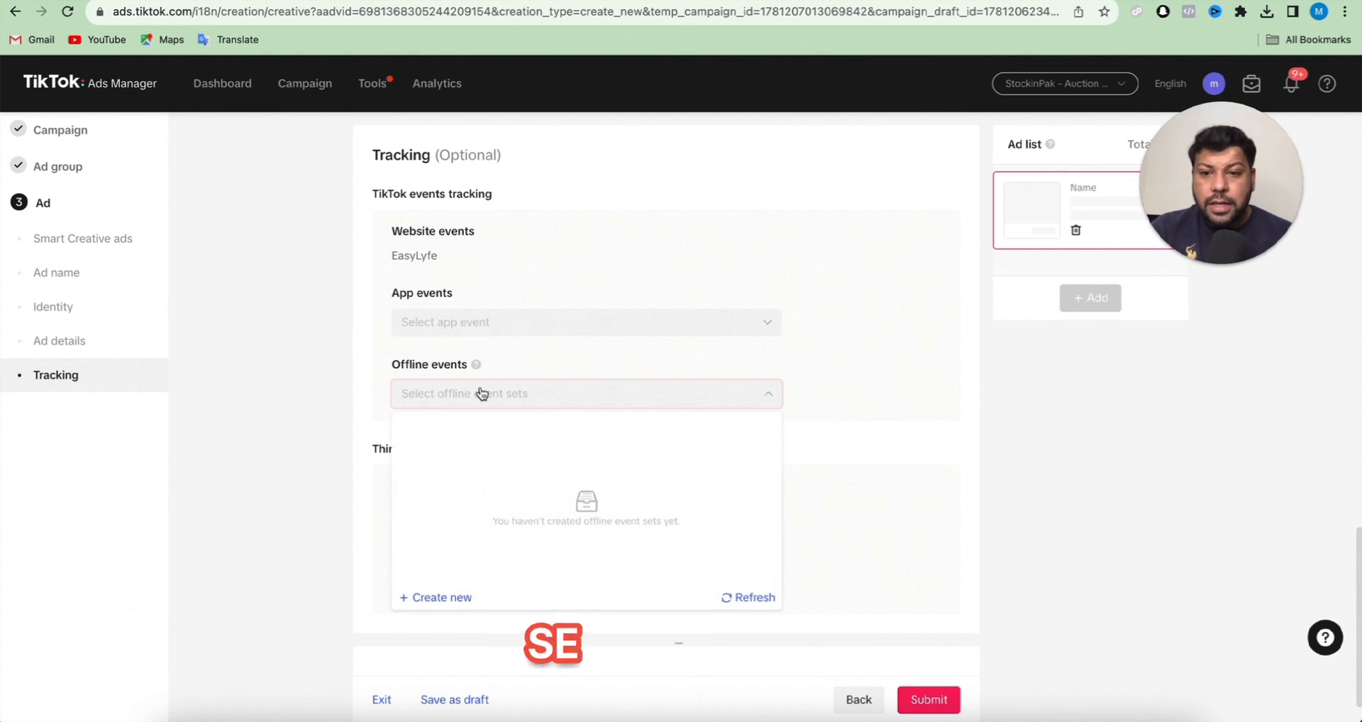
pyautogui.click(551, 299)
pyautogui.scroll(-1, 543, 294)
pyautogui.scroll(-1, 542, 293)
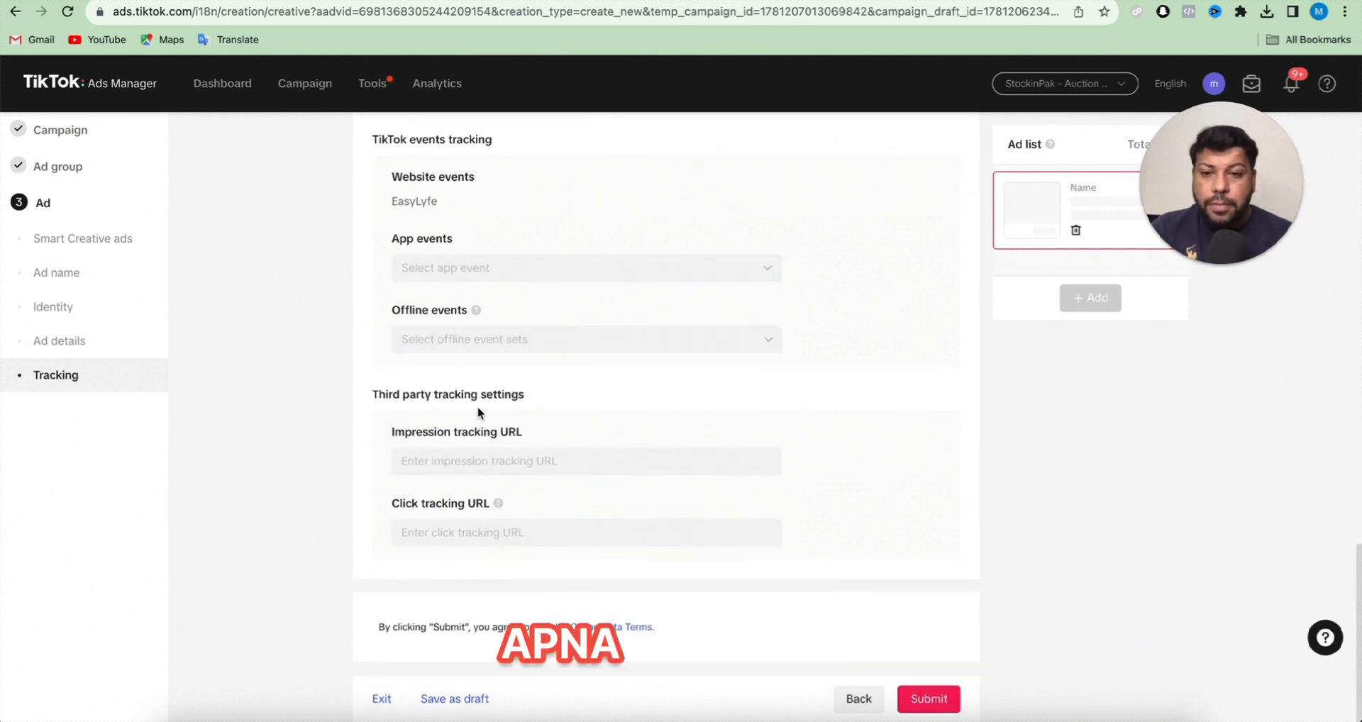
pyautogui.click(475, 457)
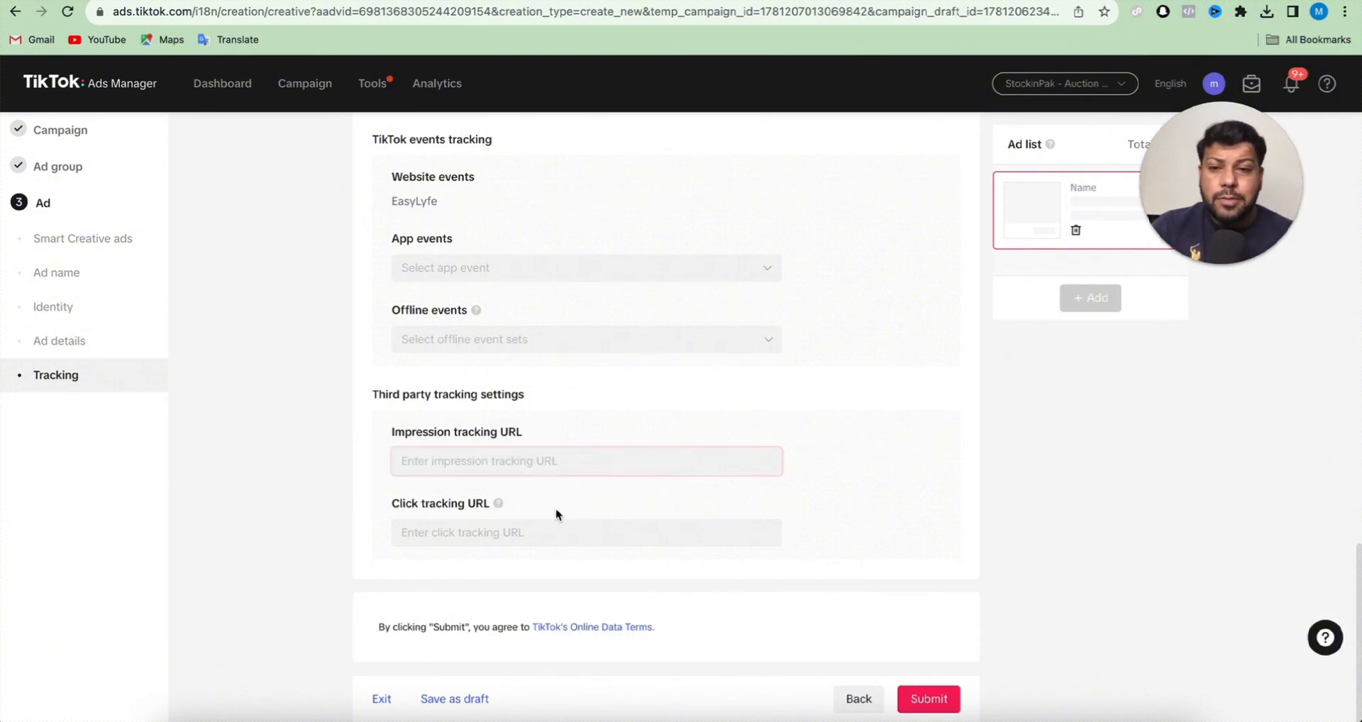
pyautogui.scroll(-1, 559, 514)
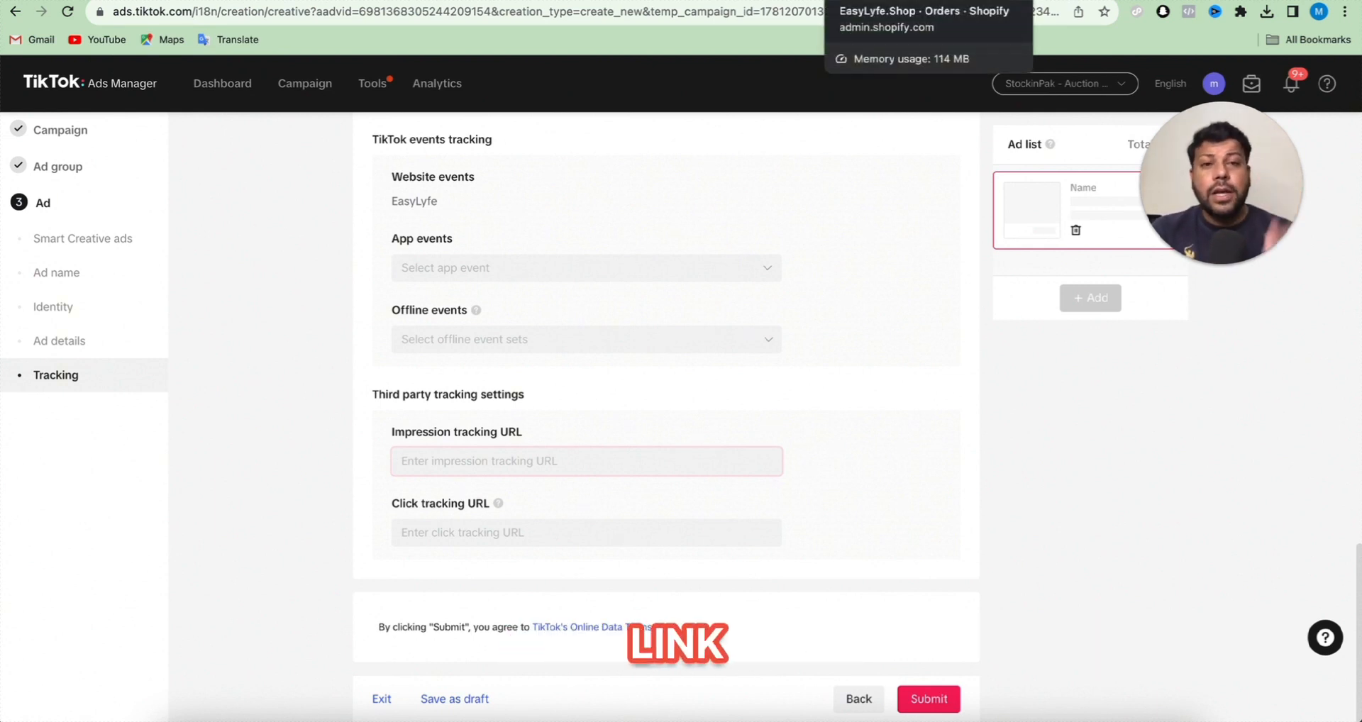
# - Switch to the EasyLyfe.Shop Shopify admin and view the store's home page and orders list
pyautogui.click(886, 0)
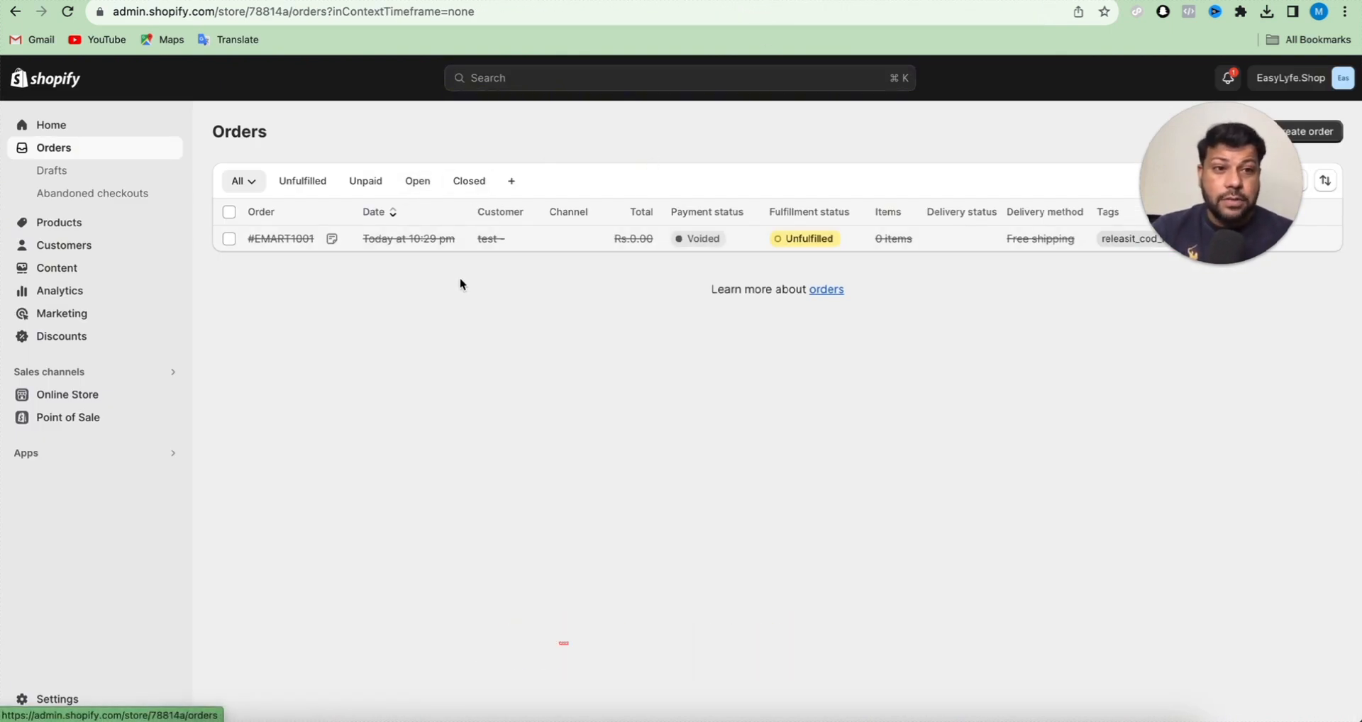
pyautogui.click(112, 131)
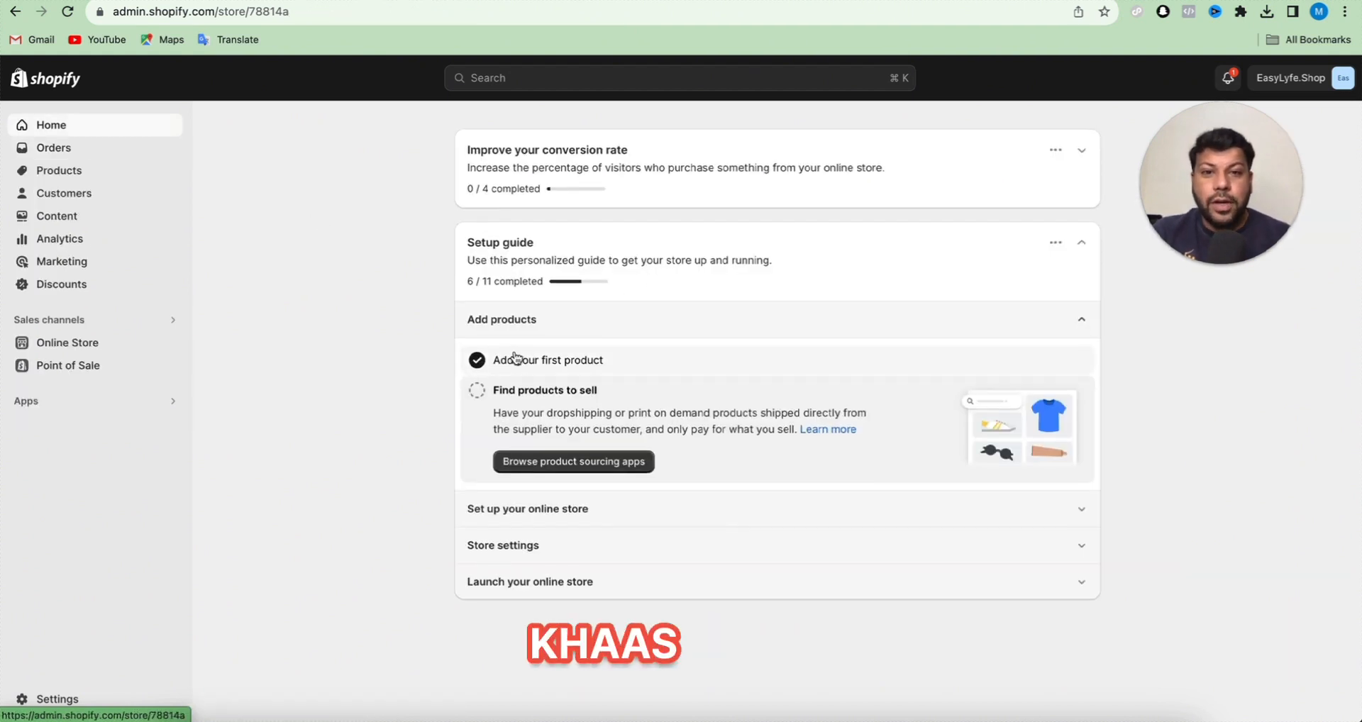
pyautogui.click(122, 145)
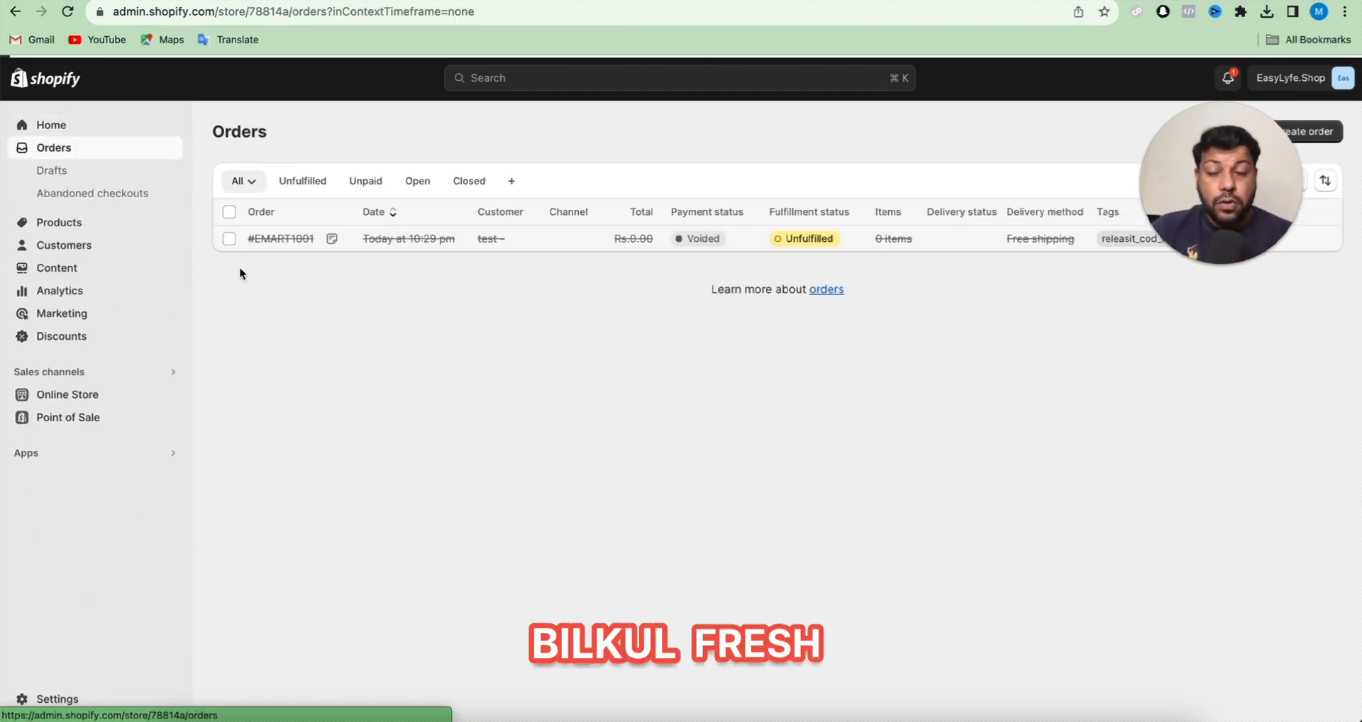
# - Look through the store's abandoned checkouts, products, collections, purchase orders, customers and content metaobjects
pyautogui.click(149, 196)
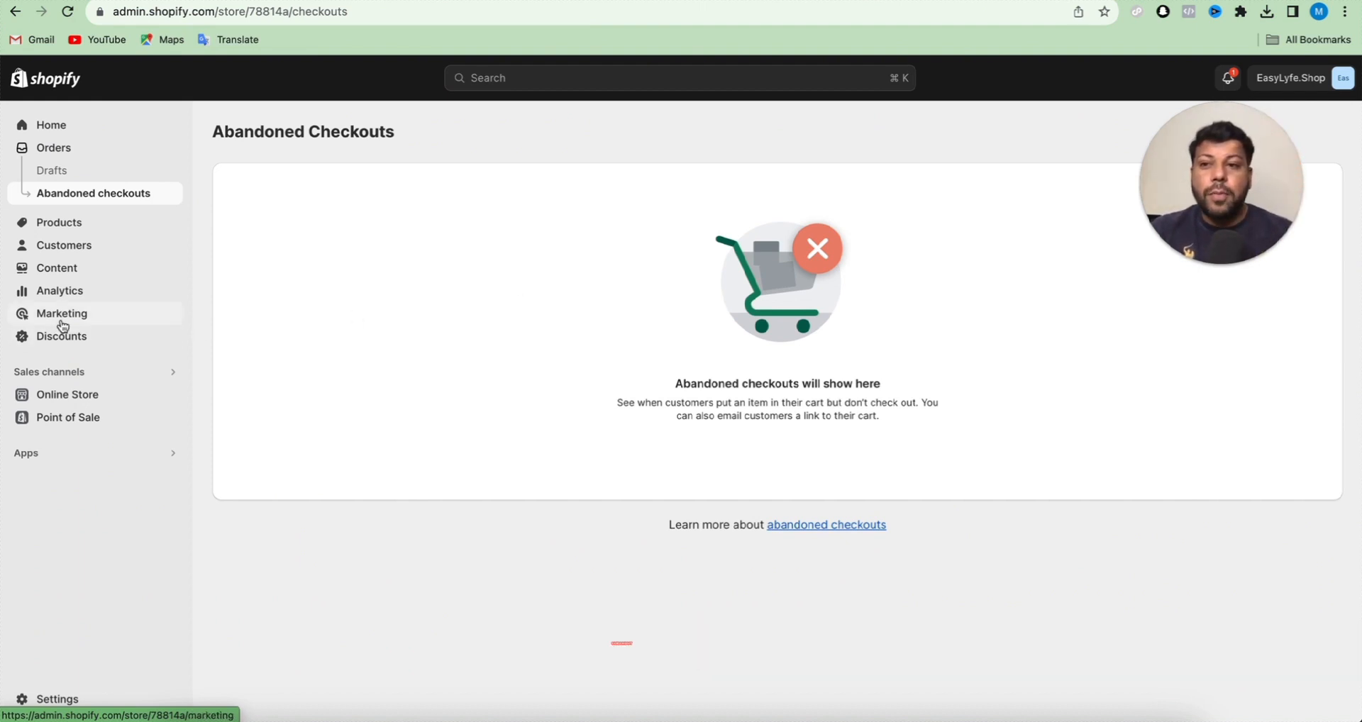
pyautogui.click(161, 222)
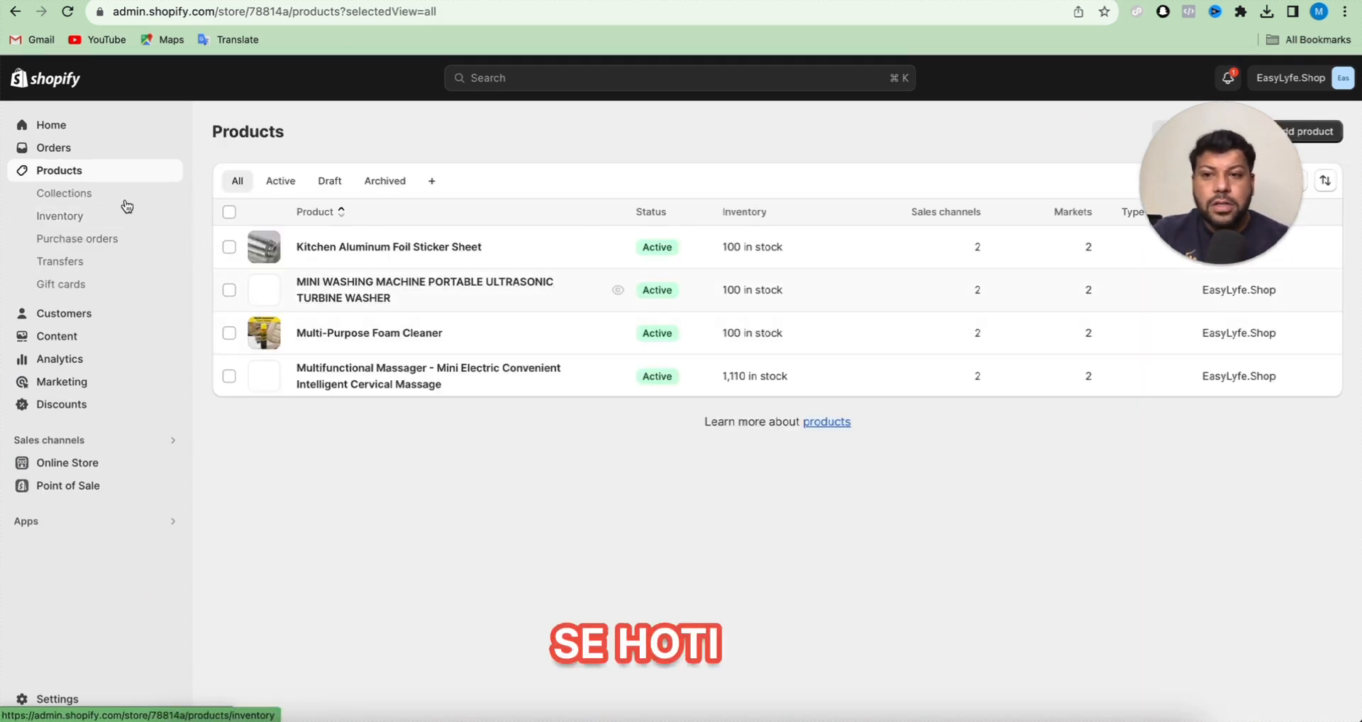
pyautogui.click(122, 194)
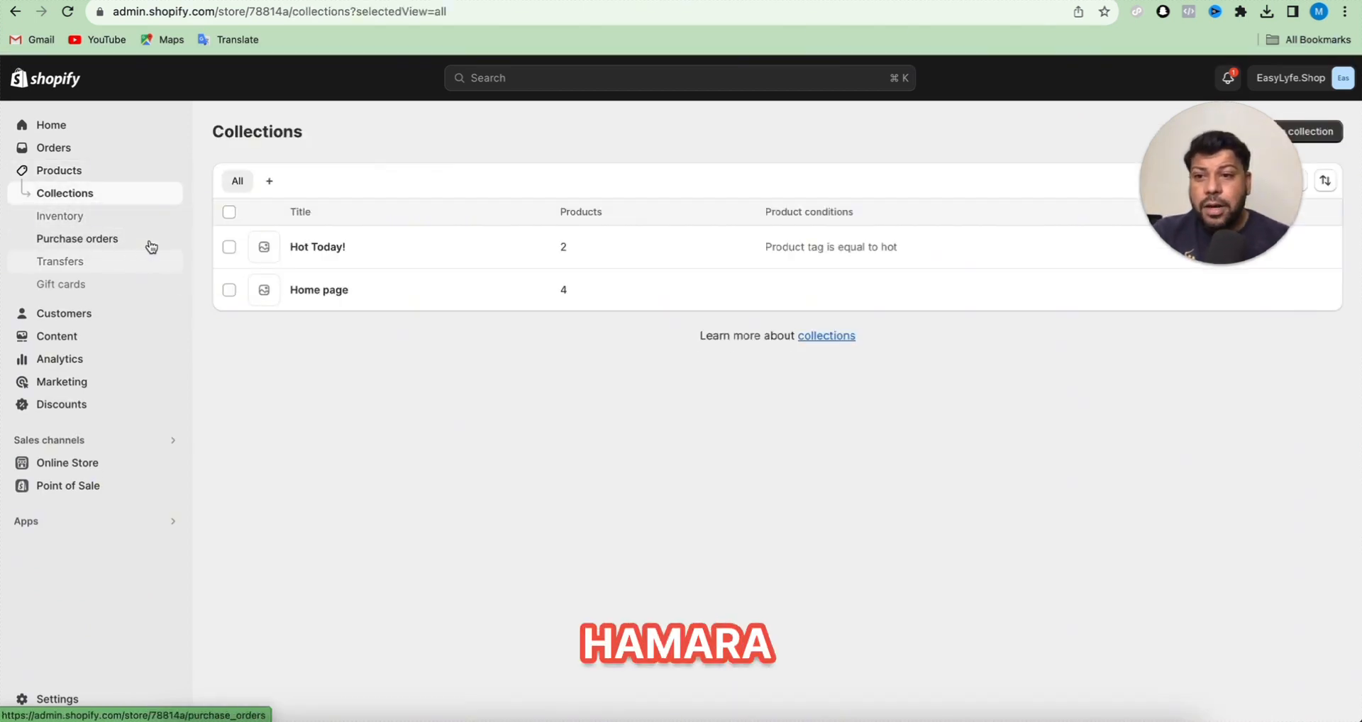
pyautogui.click(146, 239)
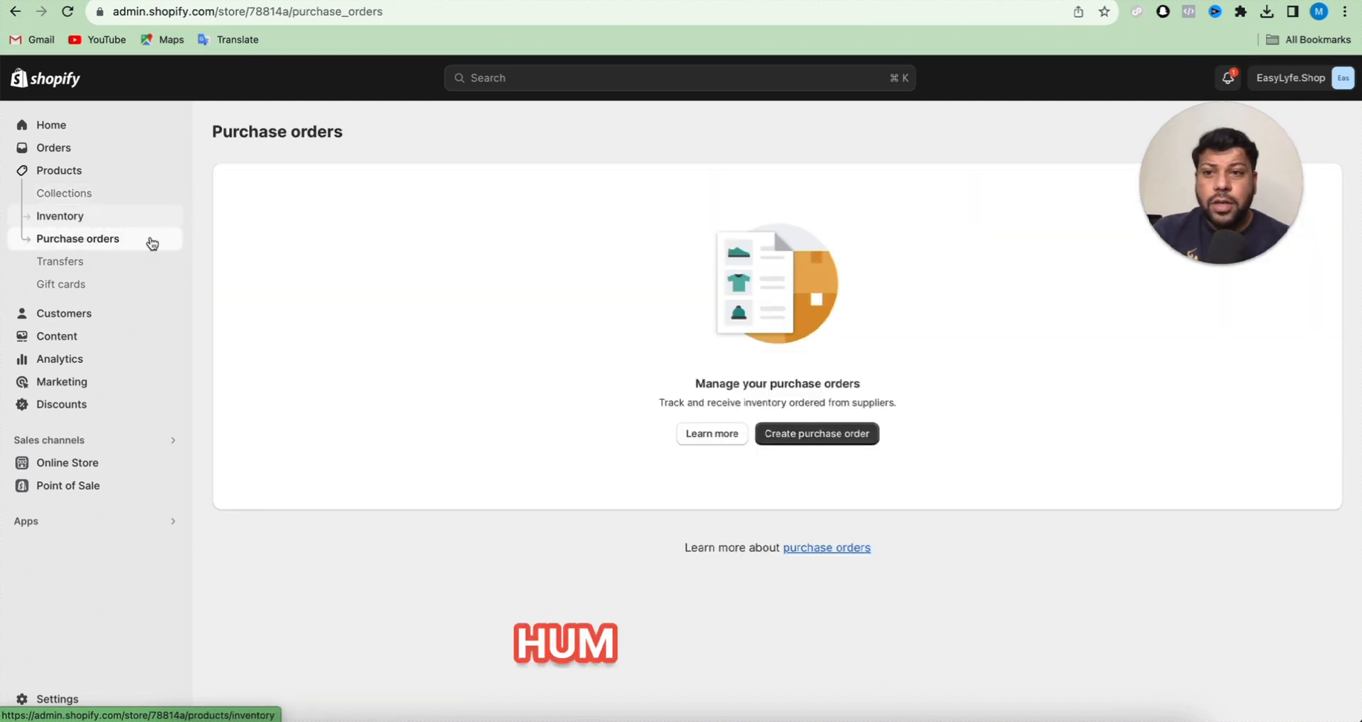
pyautogui.click(88, 322)
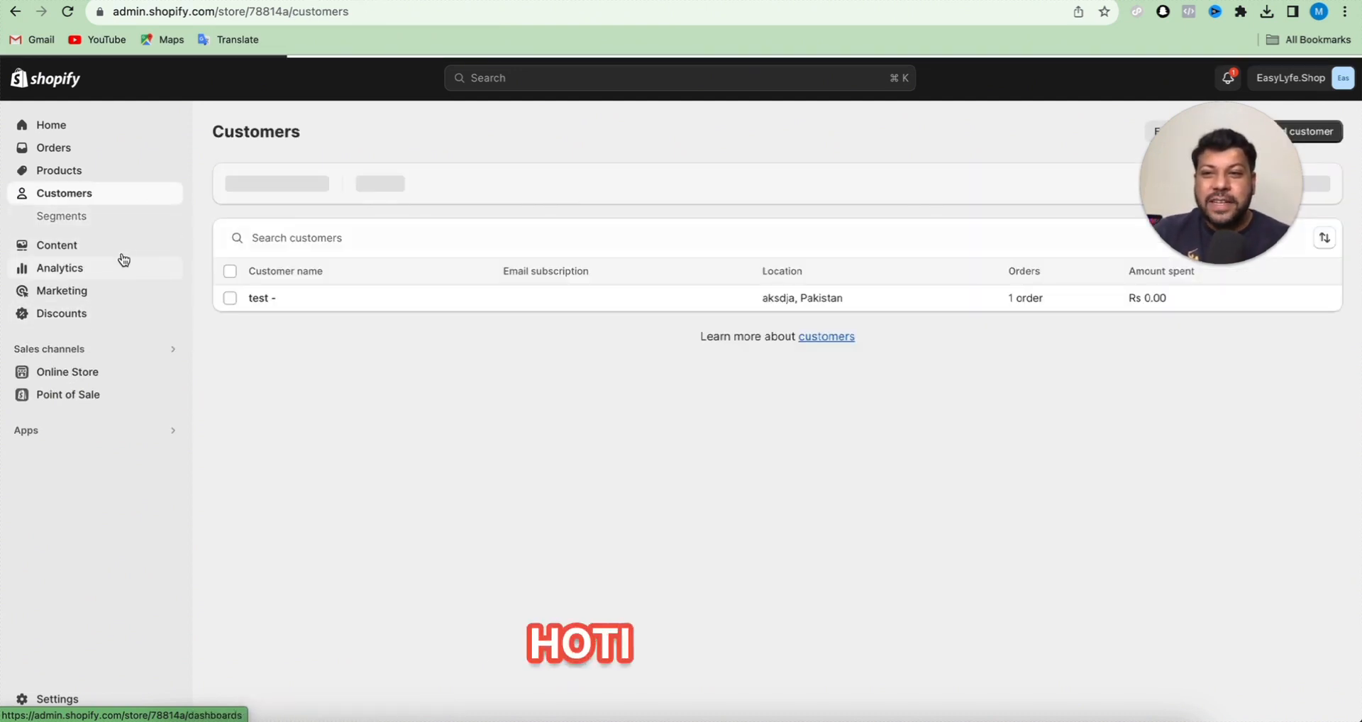
pyautogui.click(104, 260)
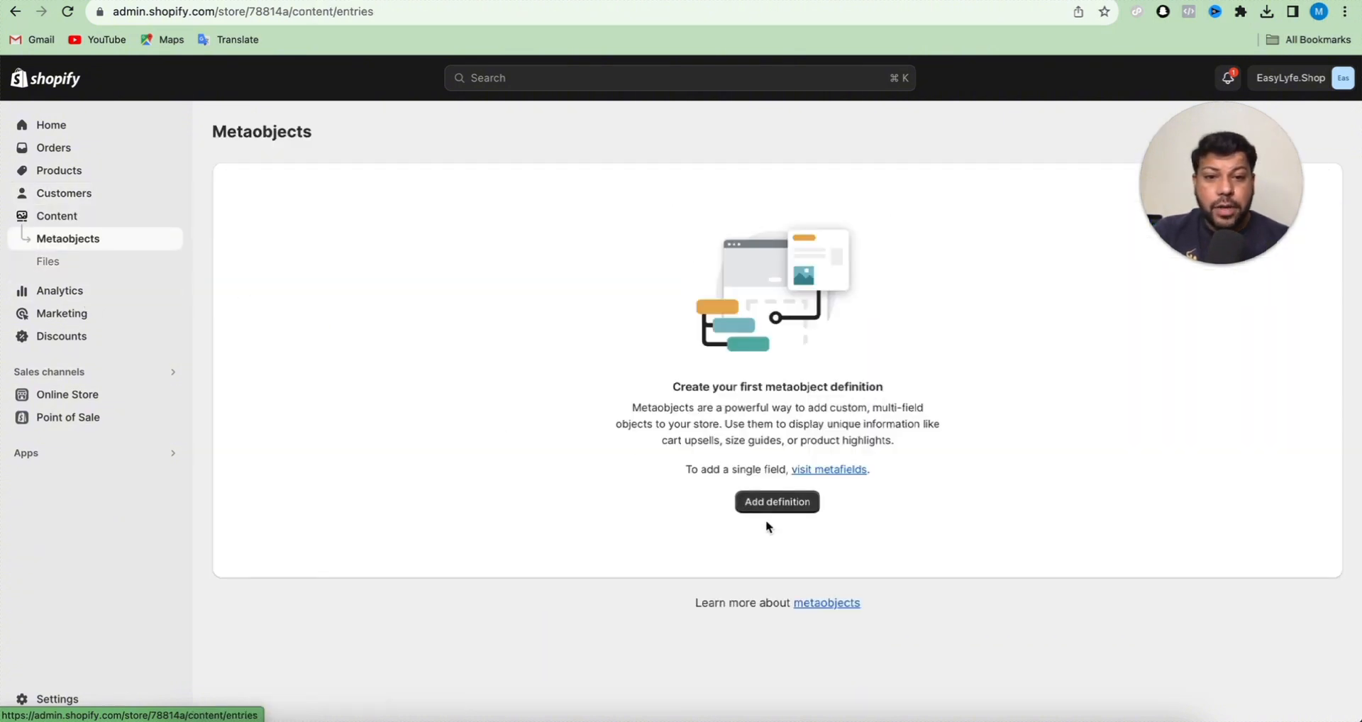
# - Examine the store's analytics dashboard and the live view of visitors, sessions, top locations and customer behavior
pyautogui.click(117, 293)
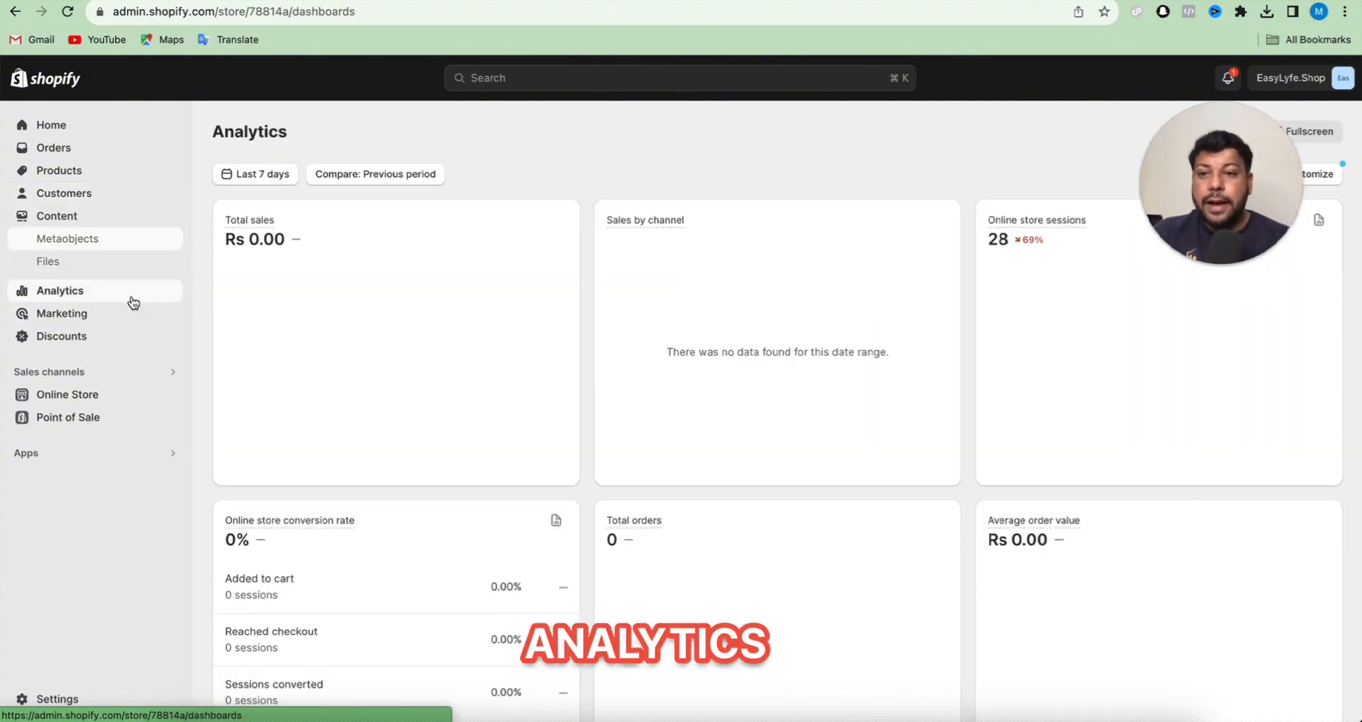
pyautogui.scroll(-1, 522, 410)
pyautogui.scroll(-4, 523, 410)
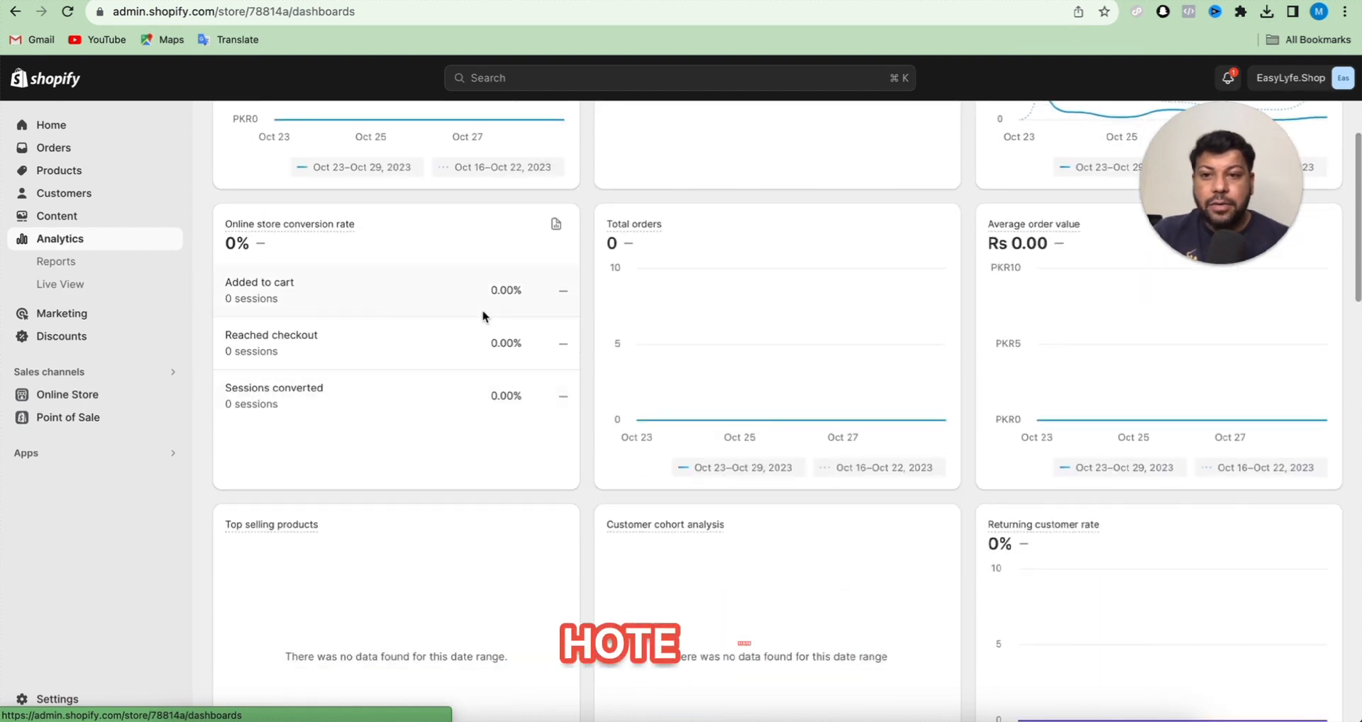
pyautogui.scroll(5, 483, 313)
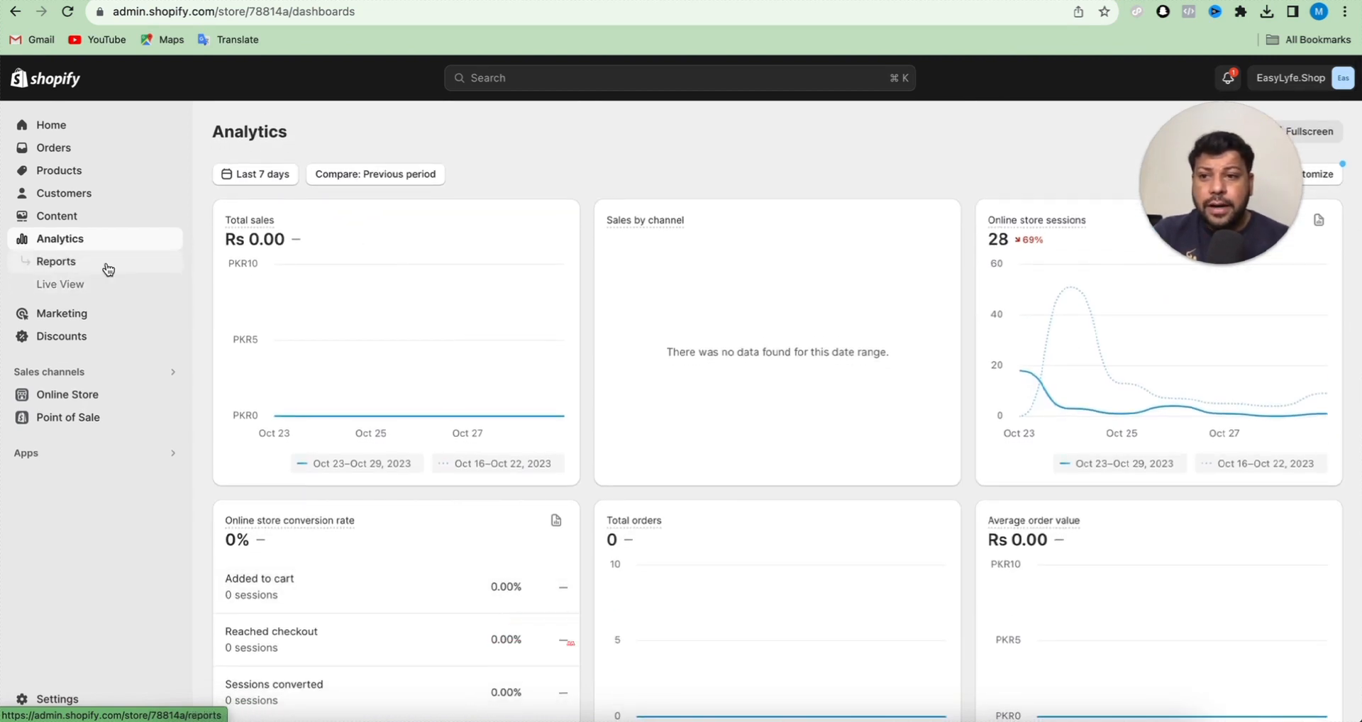
pyautogui.click(100, 286)
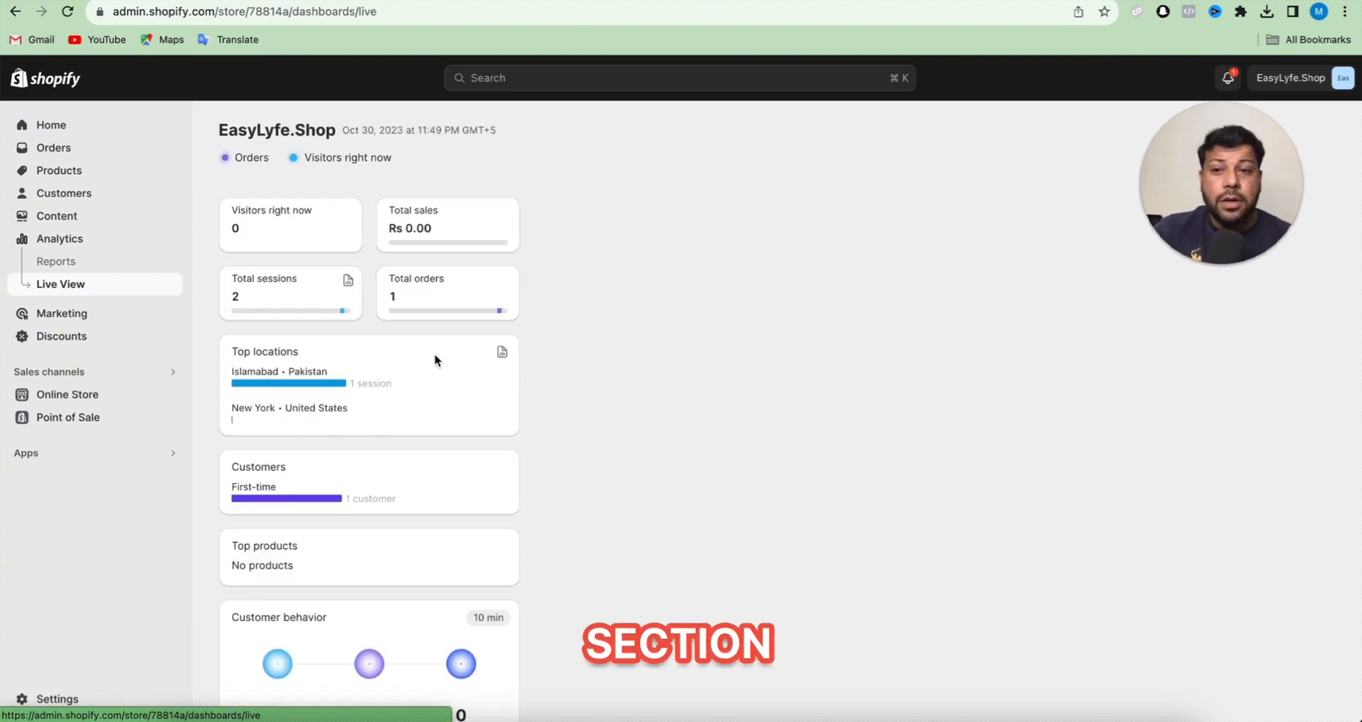
pyautogui.scroll(-1, 434, 353)
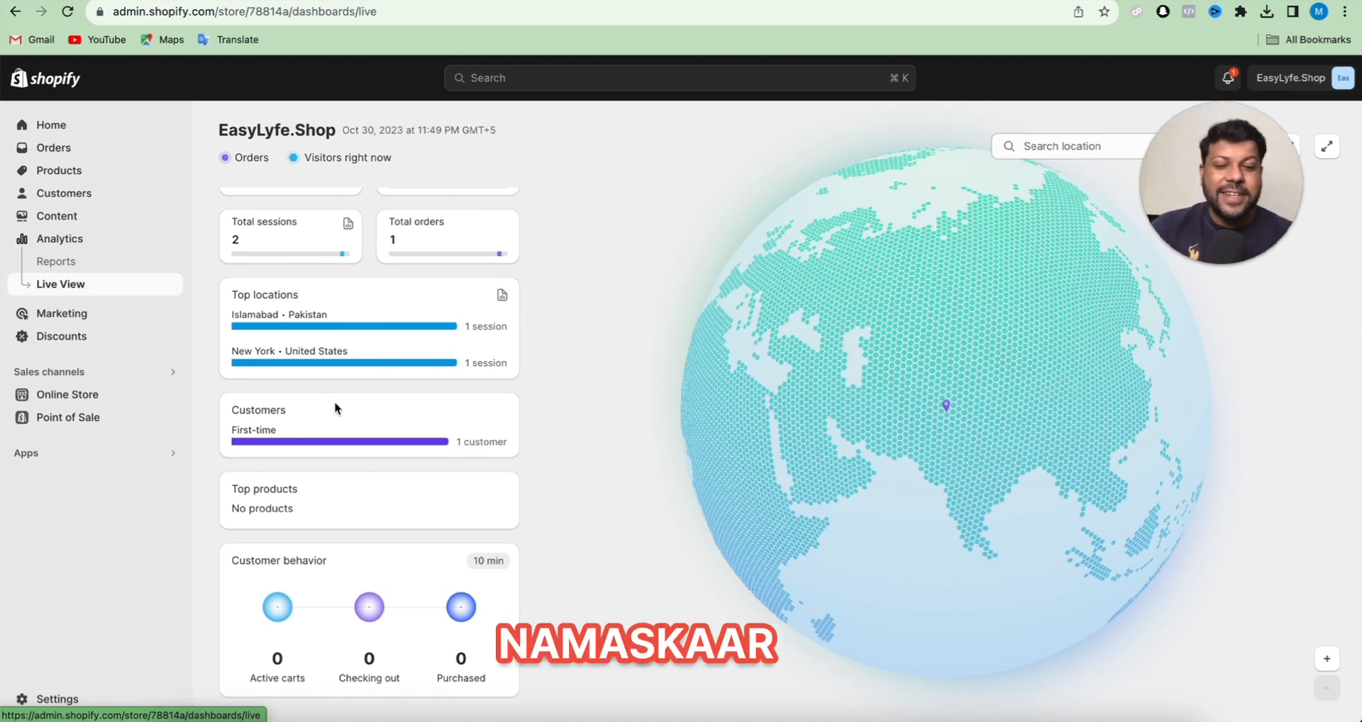
# - Review the available discount types and the list of apps installed in the store
pyautogui.click(81, 338)
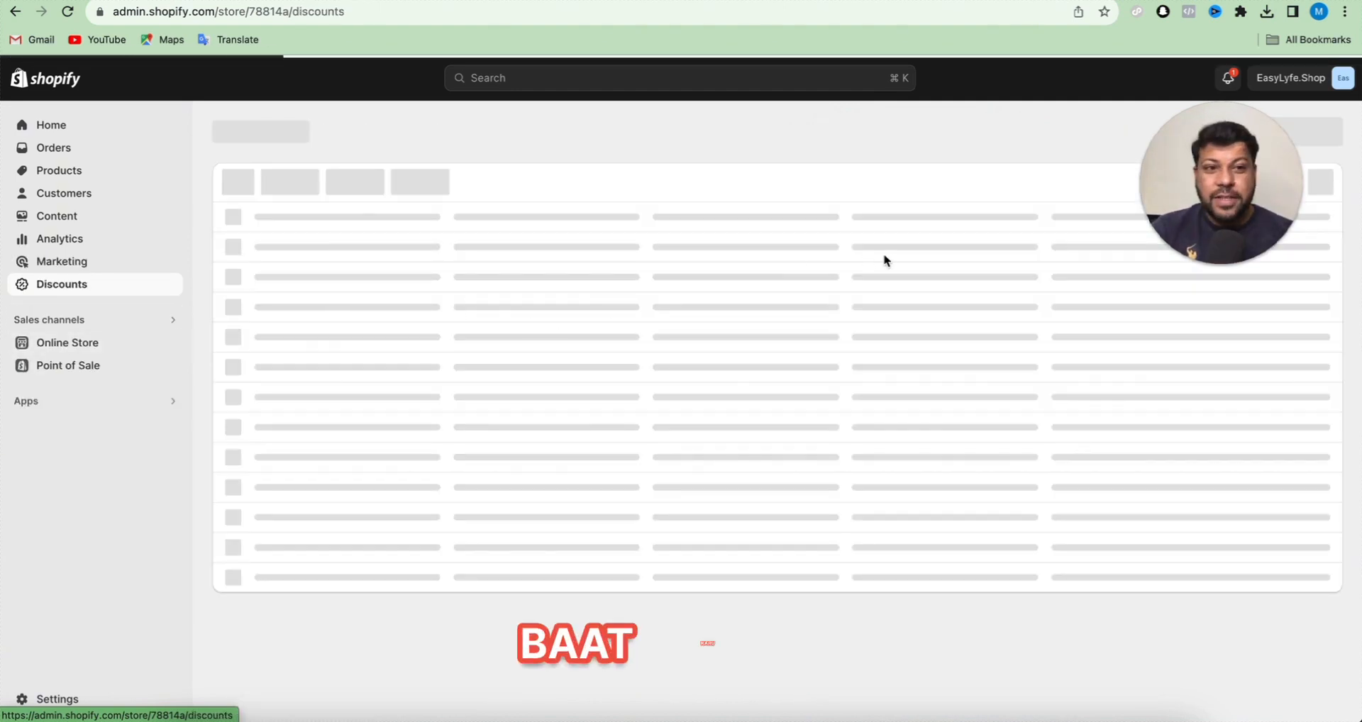
pyautogui.click(785, 452)
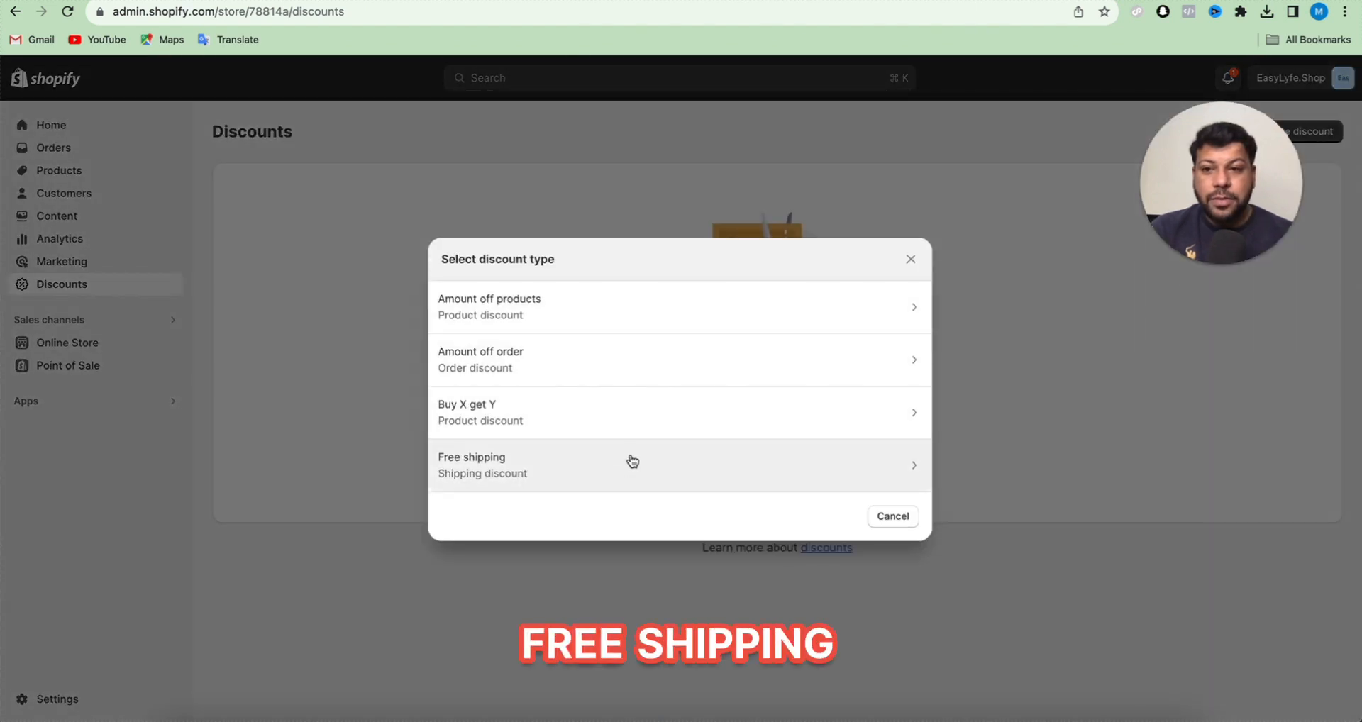
pyautogui.click(290, 477)
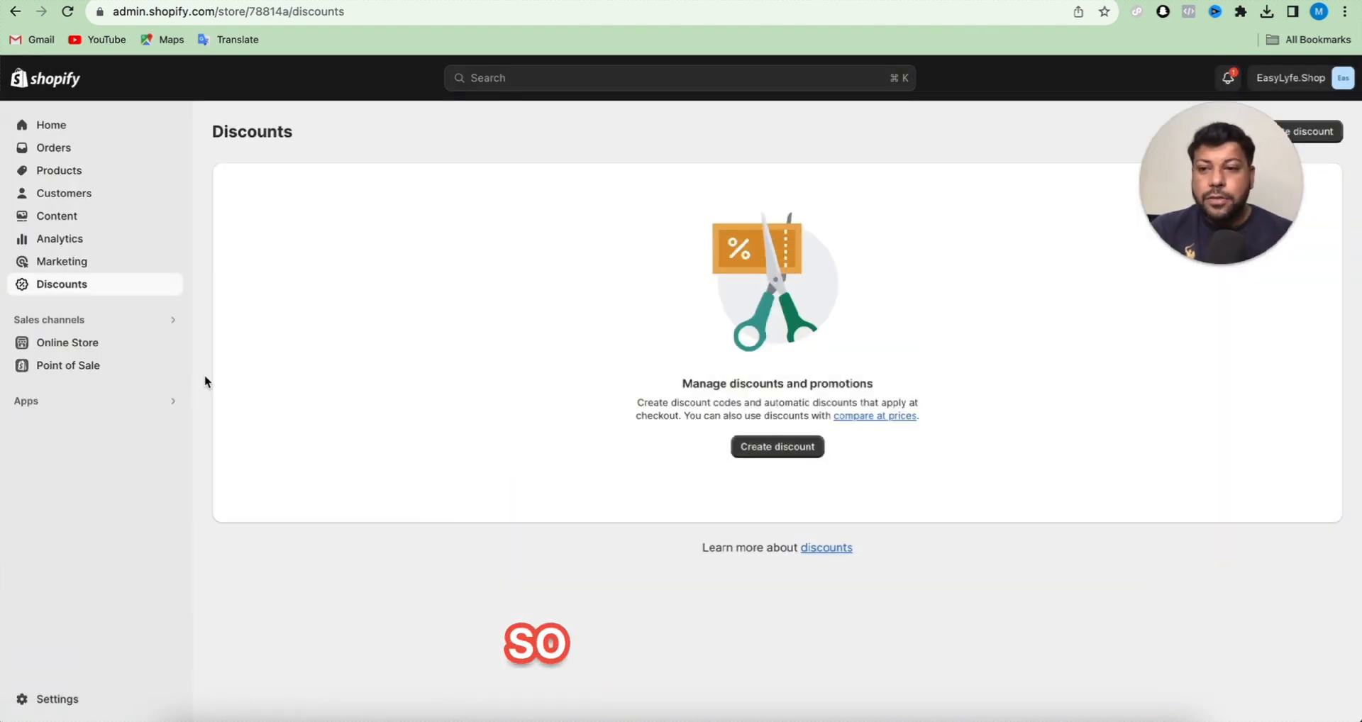
pyautogui.click(88, 400)
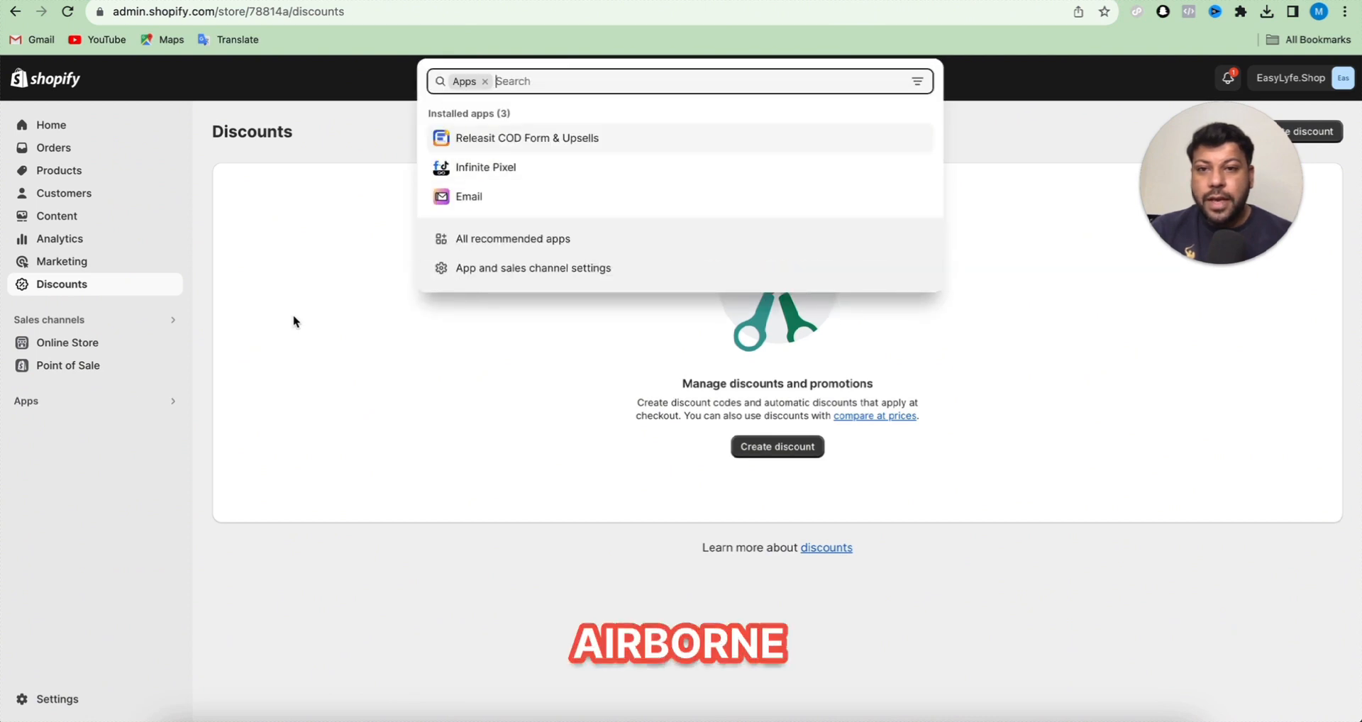
pyautogui.click(293, 321)
# - In payment settings, add Cash on Delivery with details "Pay Cash on Delivery - Pay at the door step rider will collect the money and will deliver your order."
pyautogui.click(40, 699)
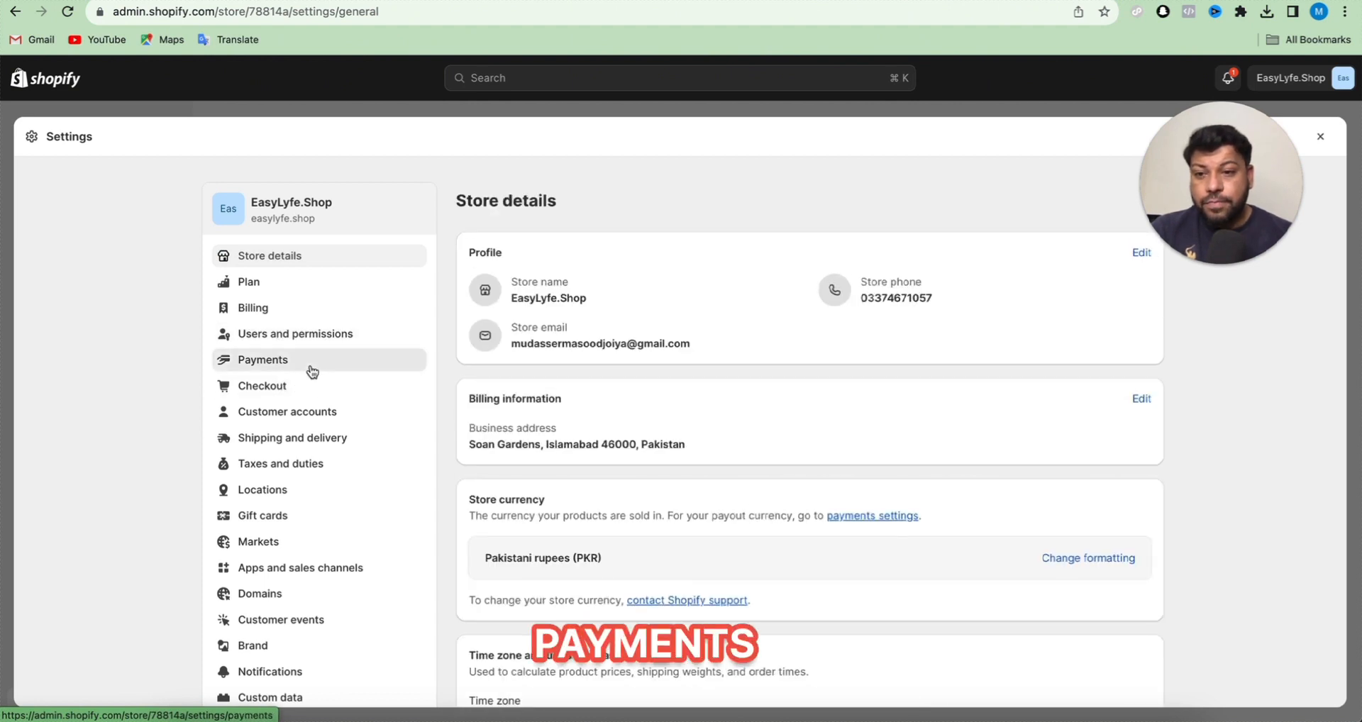
pyautogui.click(308, 364)
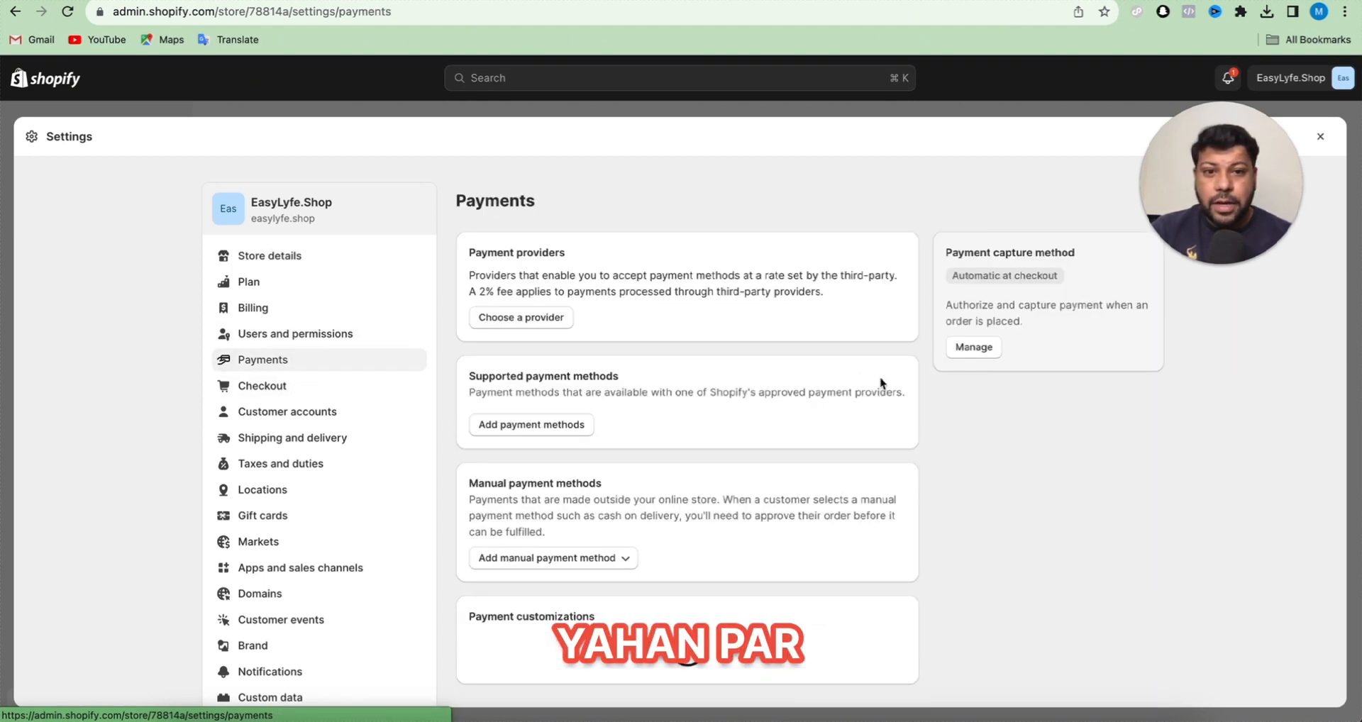
pyautogui.scroll(-1, 882, 387)
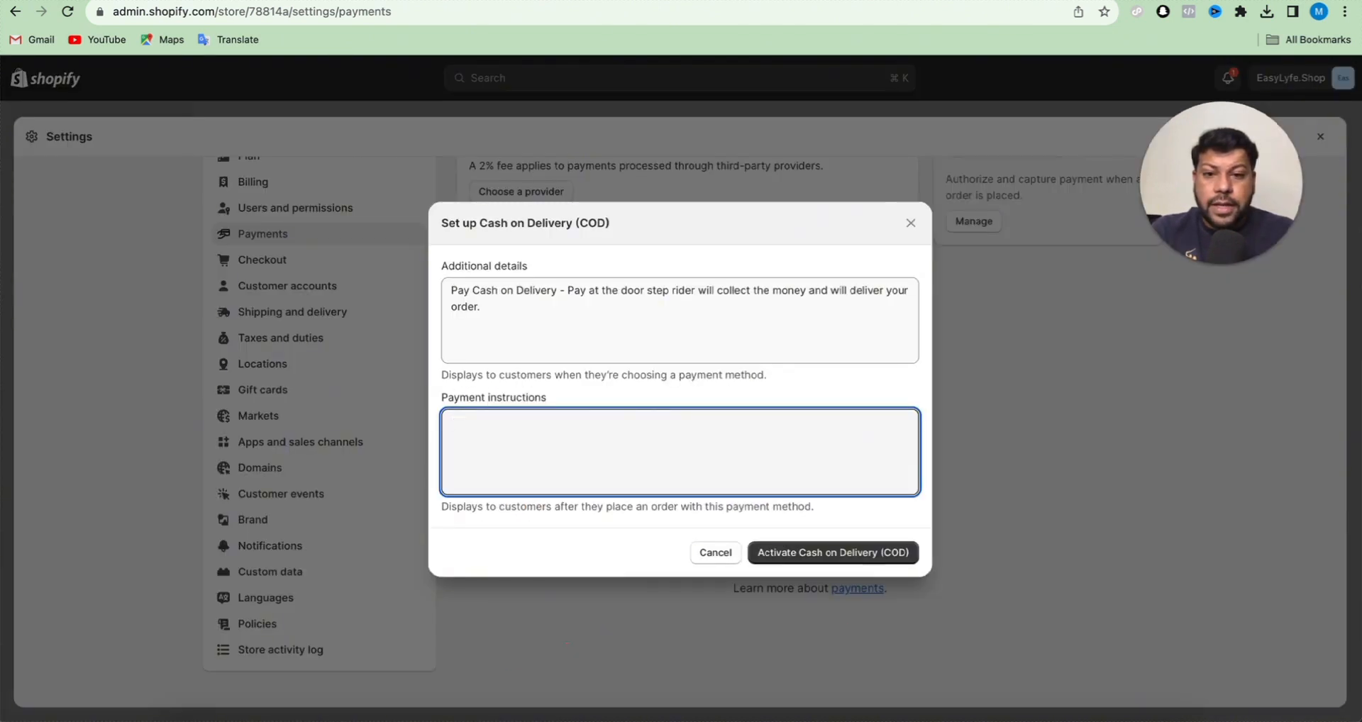
pyautogui.write('Kee')
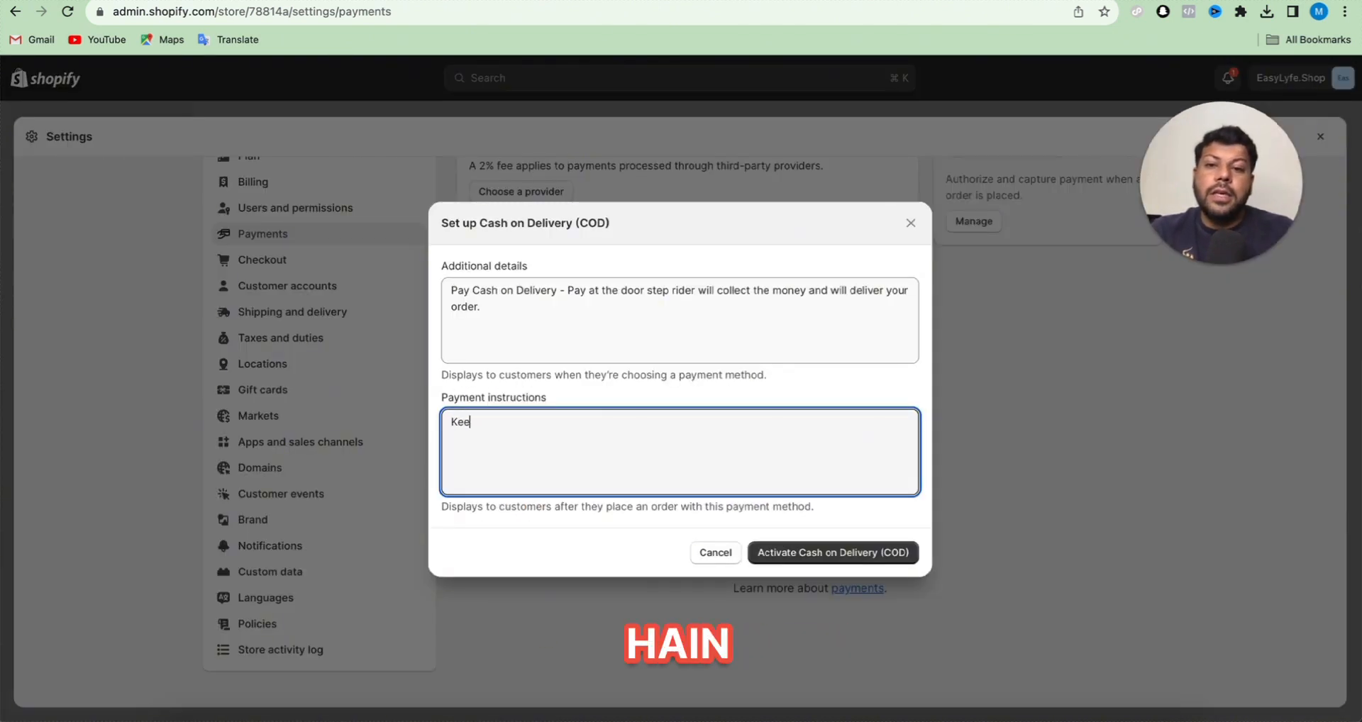
pyautogui.write('p your cash ready')
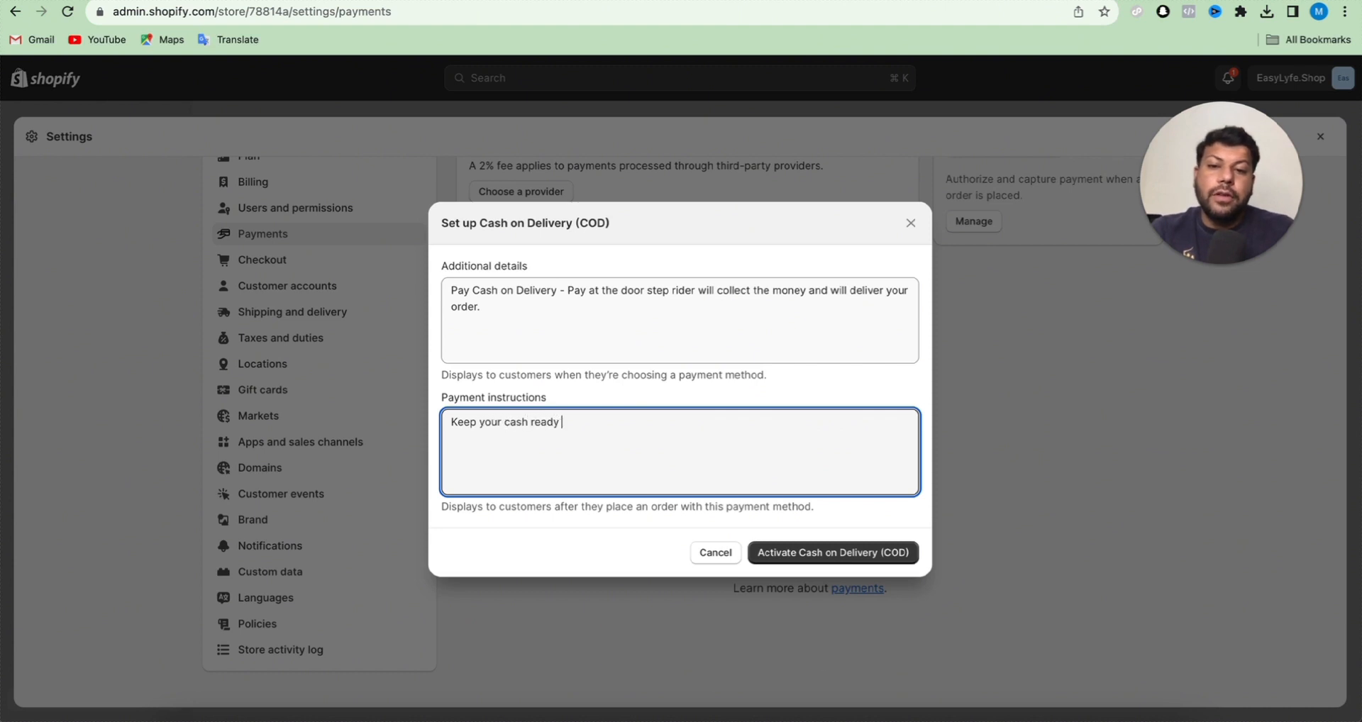
pyautogui.write(' or')
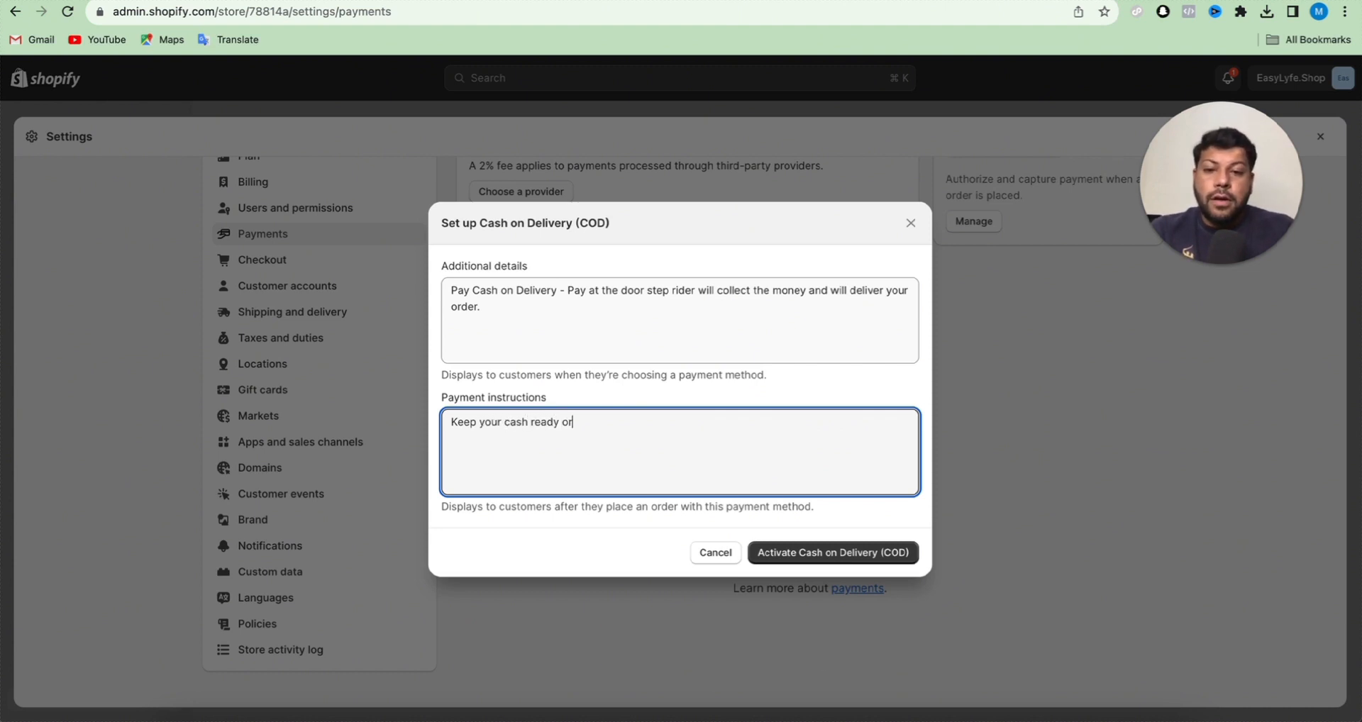
pyautogui.write('der will be ')
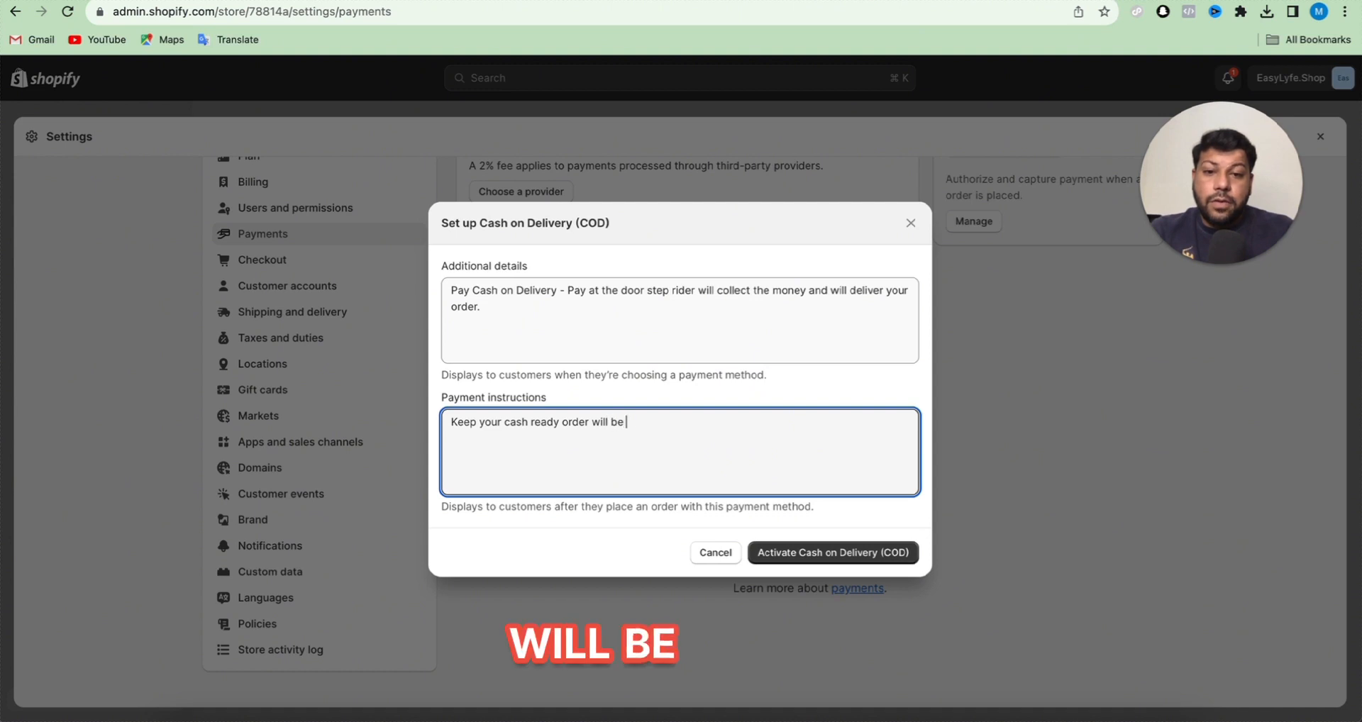
pyautogui.write('on the way soon.')
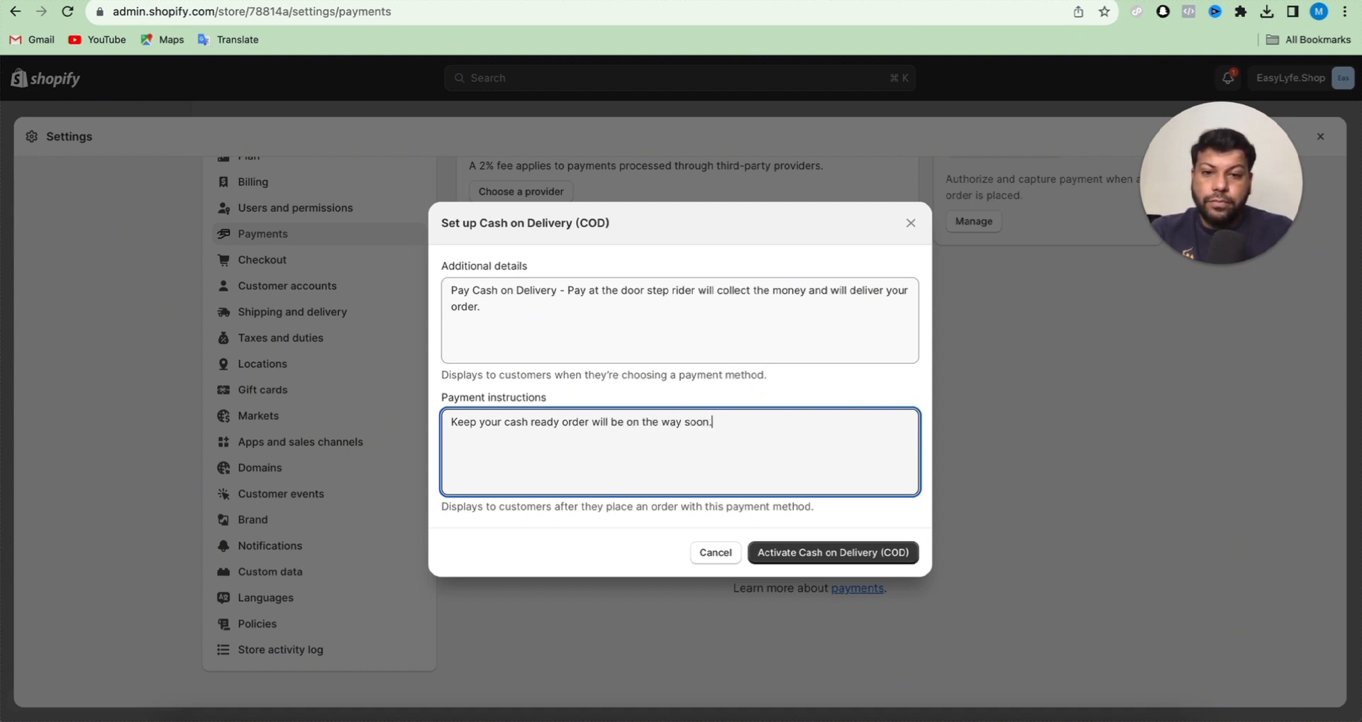
pyautogui.write(' We w')
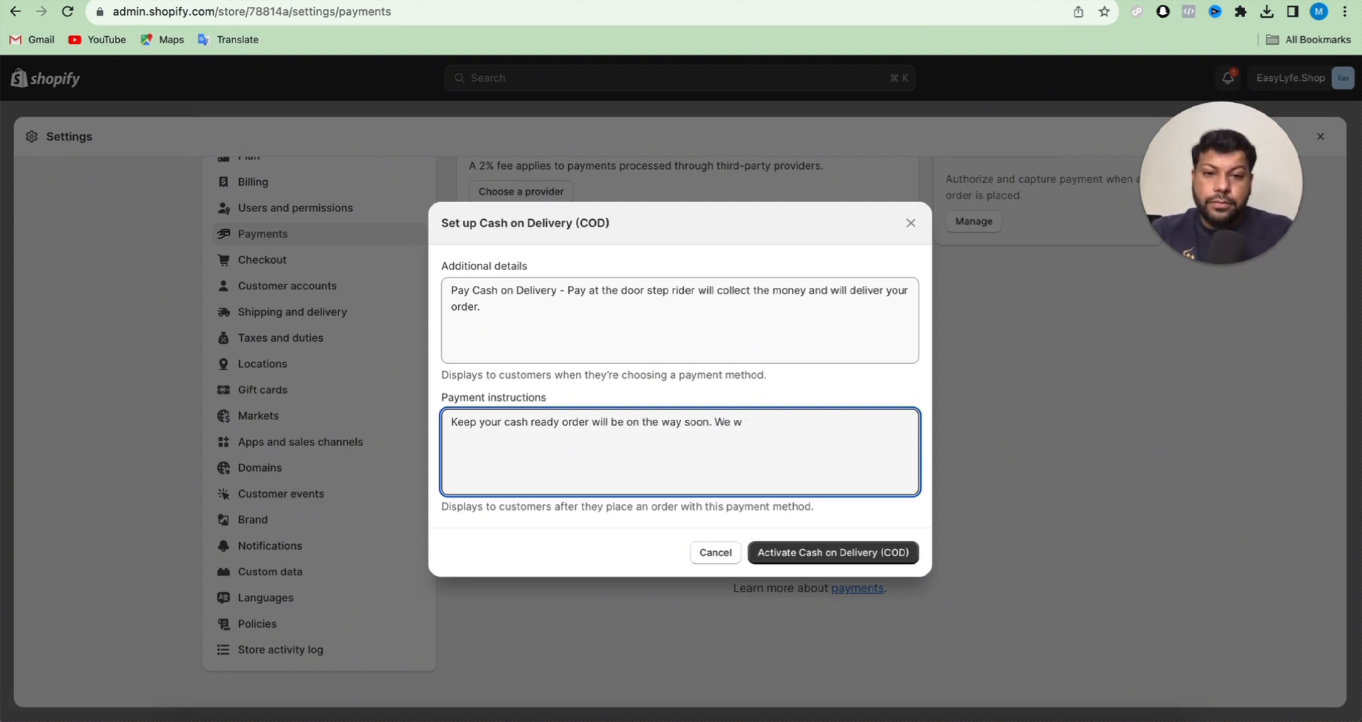
pyautogui.press('BackSpace')
pyautogui.write('usuallyd e')
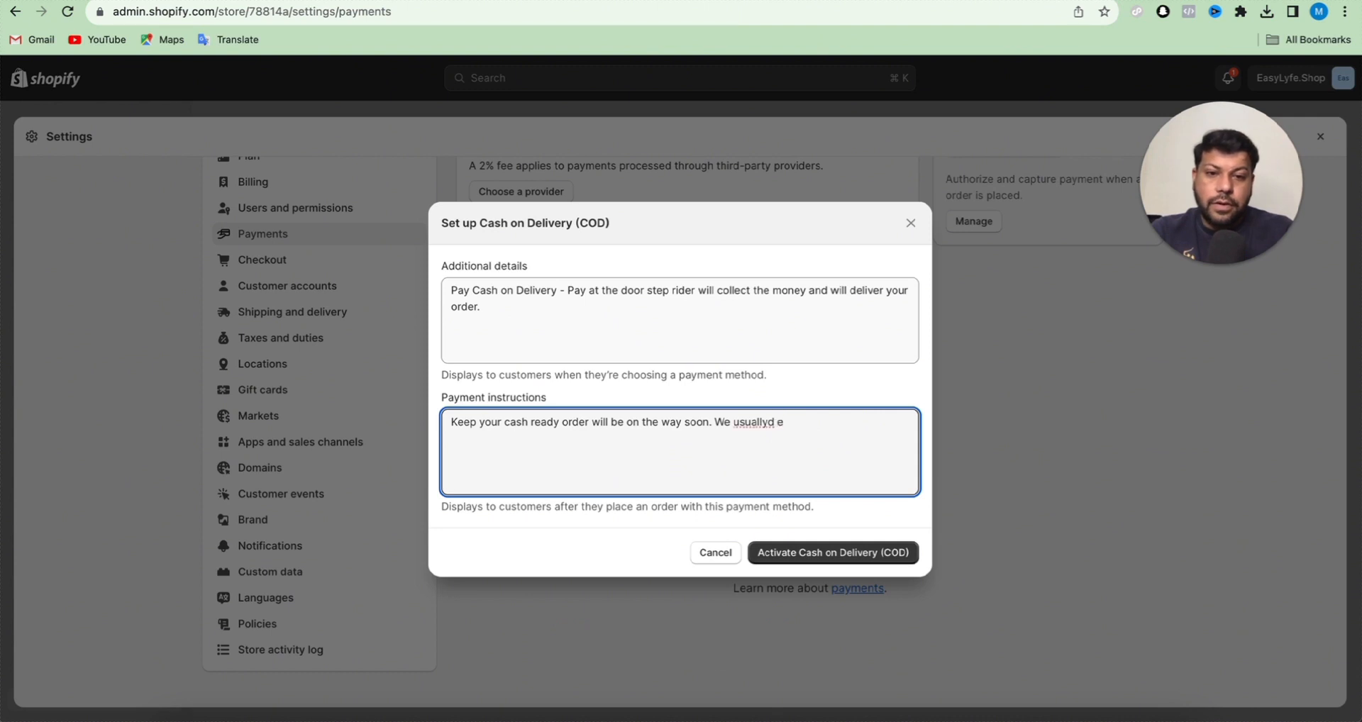
# - Set the payment instructions to "Cash on Delivery" and activate the Cash on Delivery payment method
pyautogui.press('super+a')
pyautogui.write('Cash o')
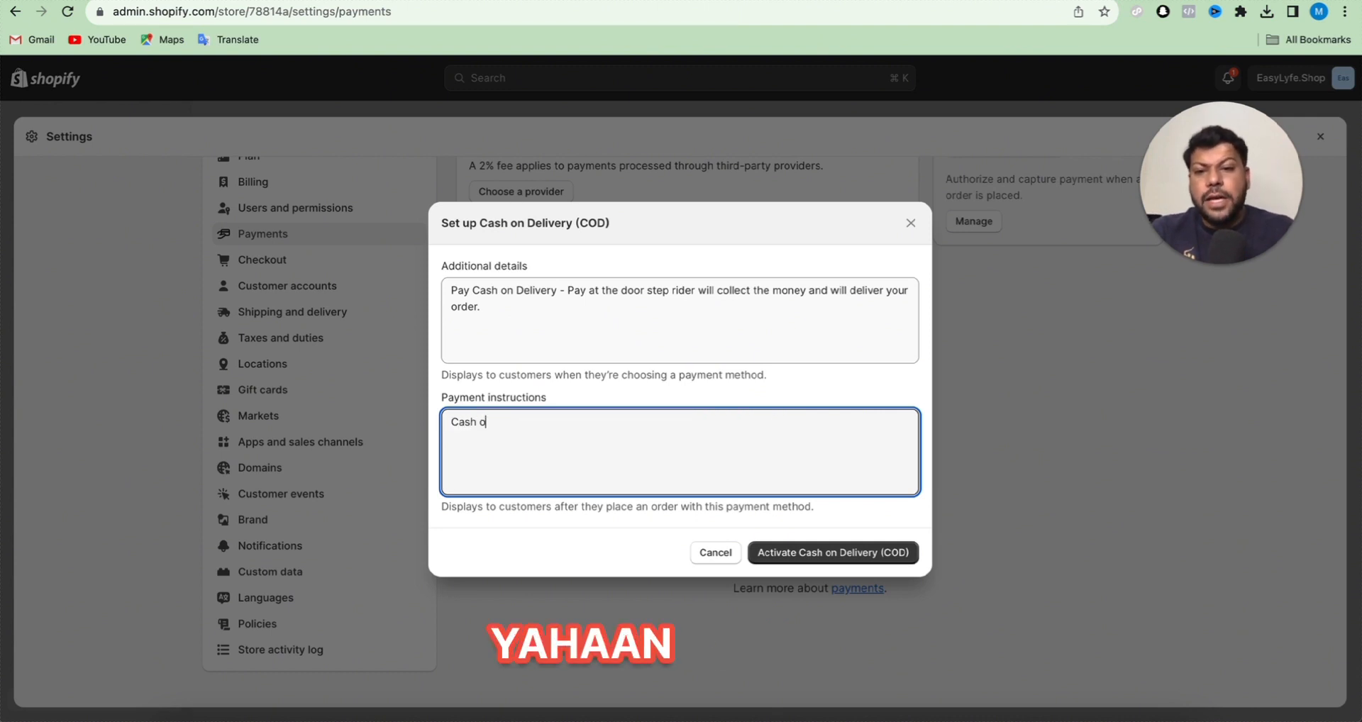
pyautogui.write('n Delivery')
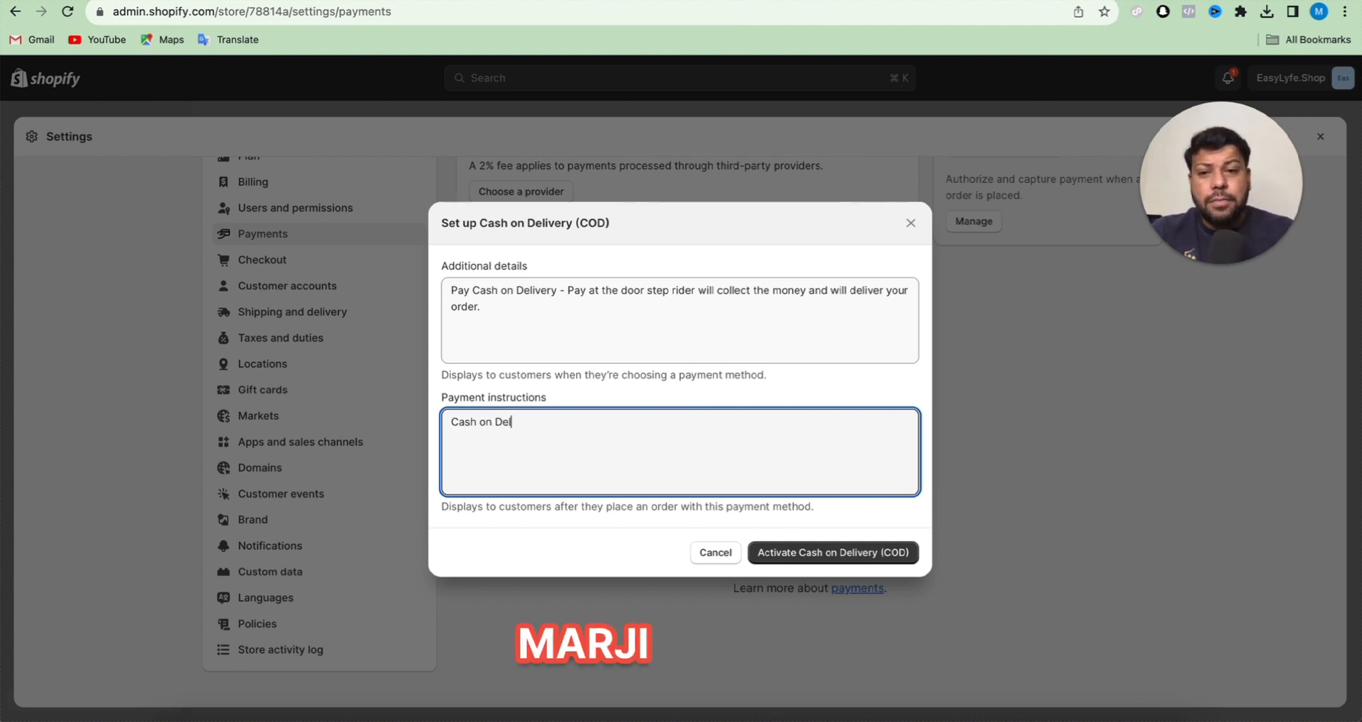
pyautogui.click(791, 551)
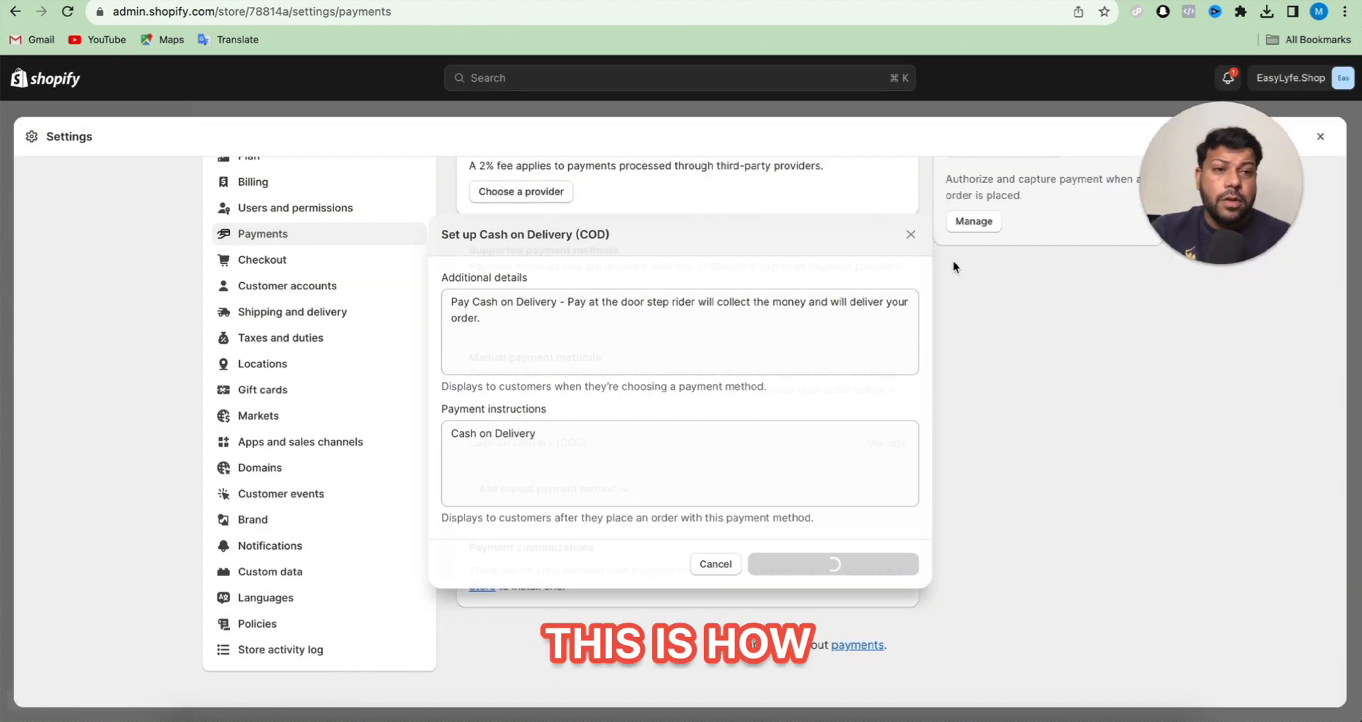
# - Find Pakistan in the taxes and duties settings, set its country tax to 0%, and save
pyautogui.scroll(-2, 662, 409)
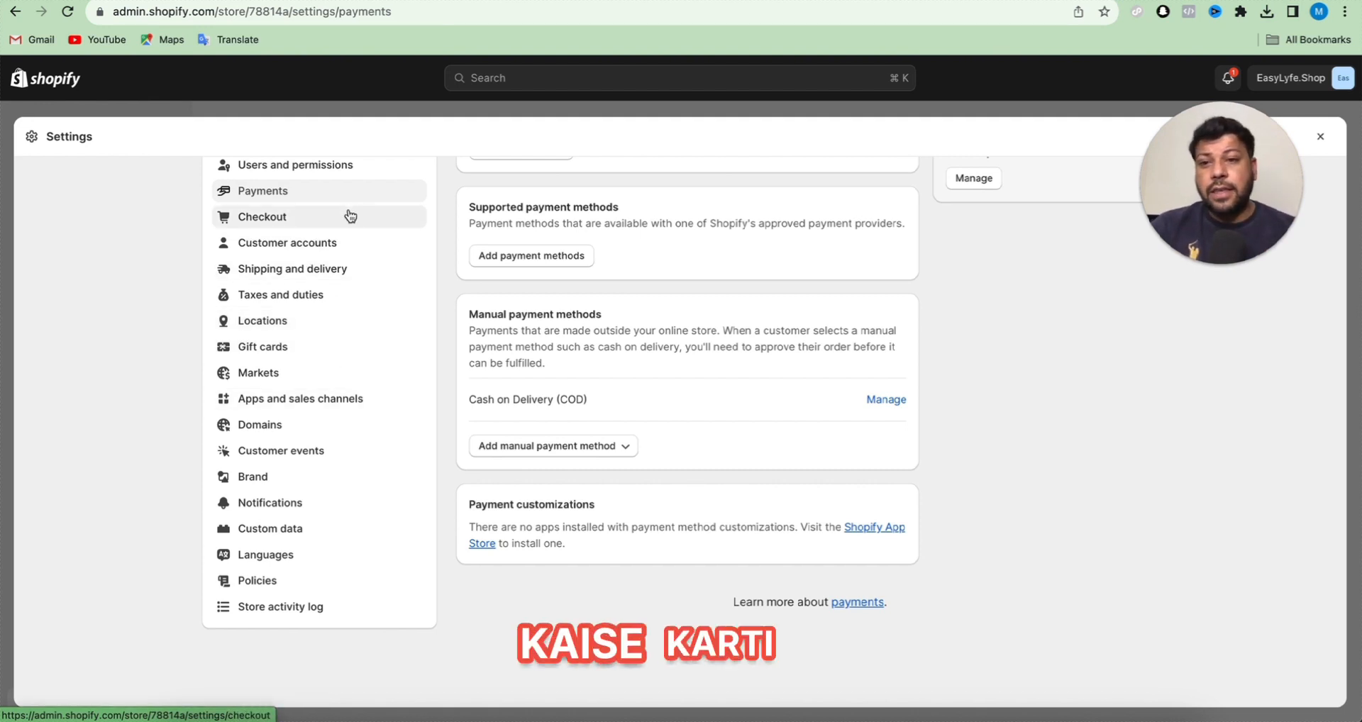
pyautogui.click(306, 298)
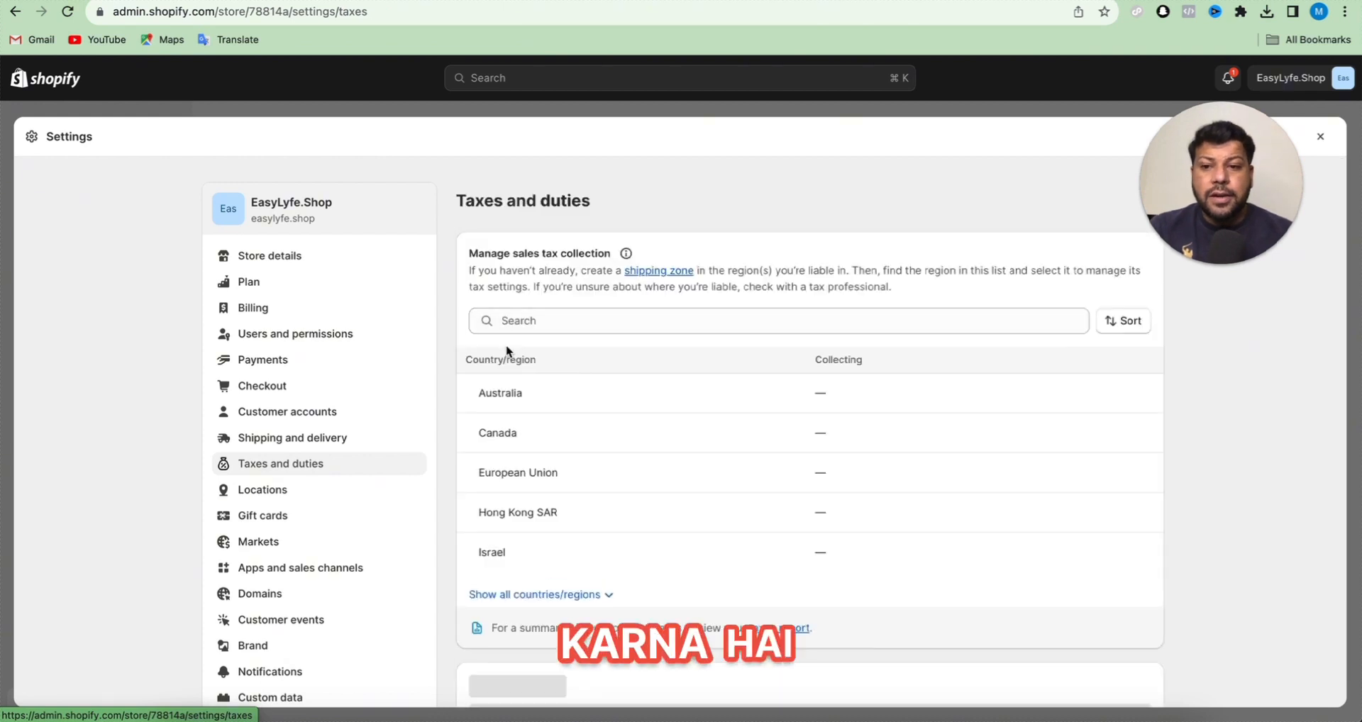
pyautogui.scroll(-2, 756, 373)
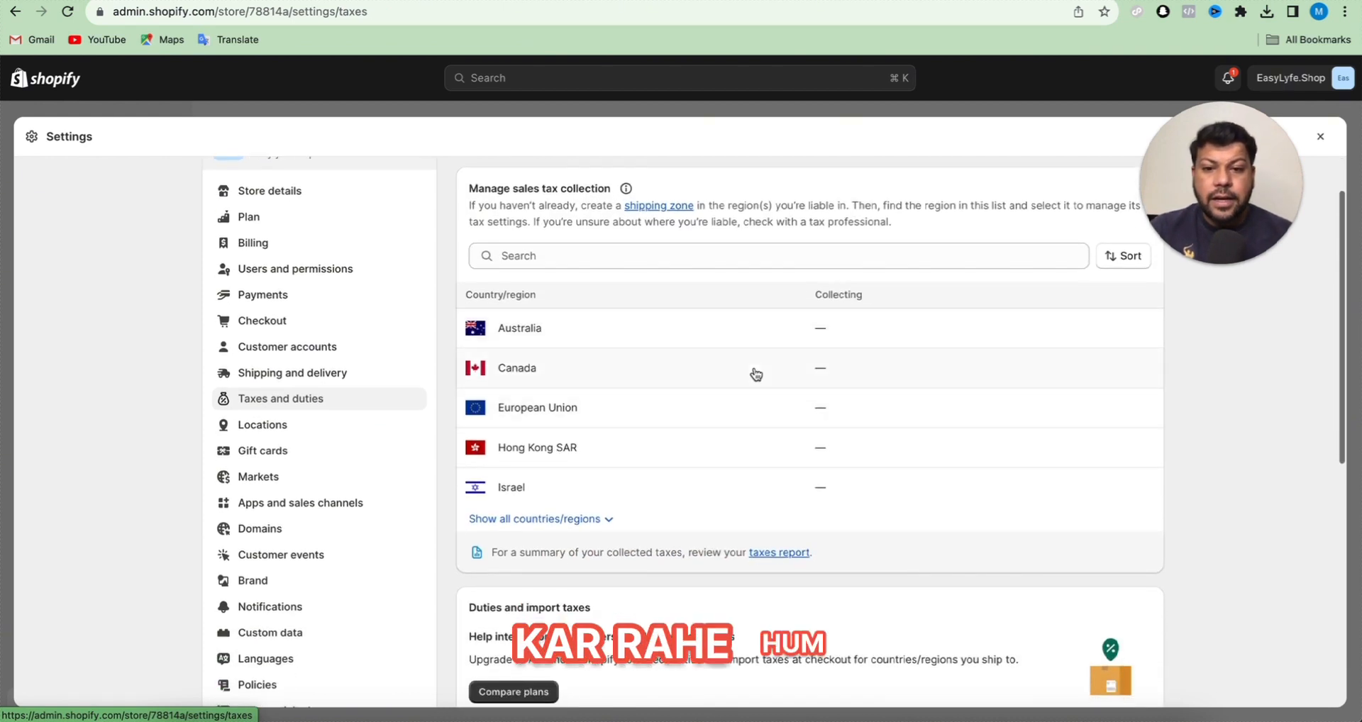
pyautogui.click(826, 257)
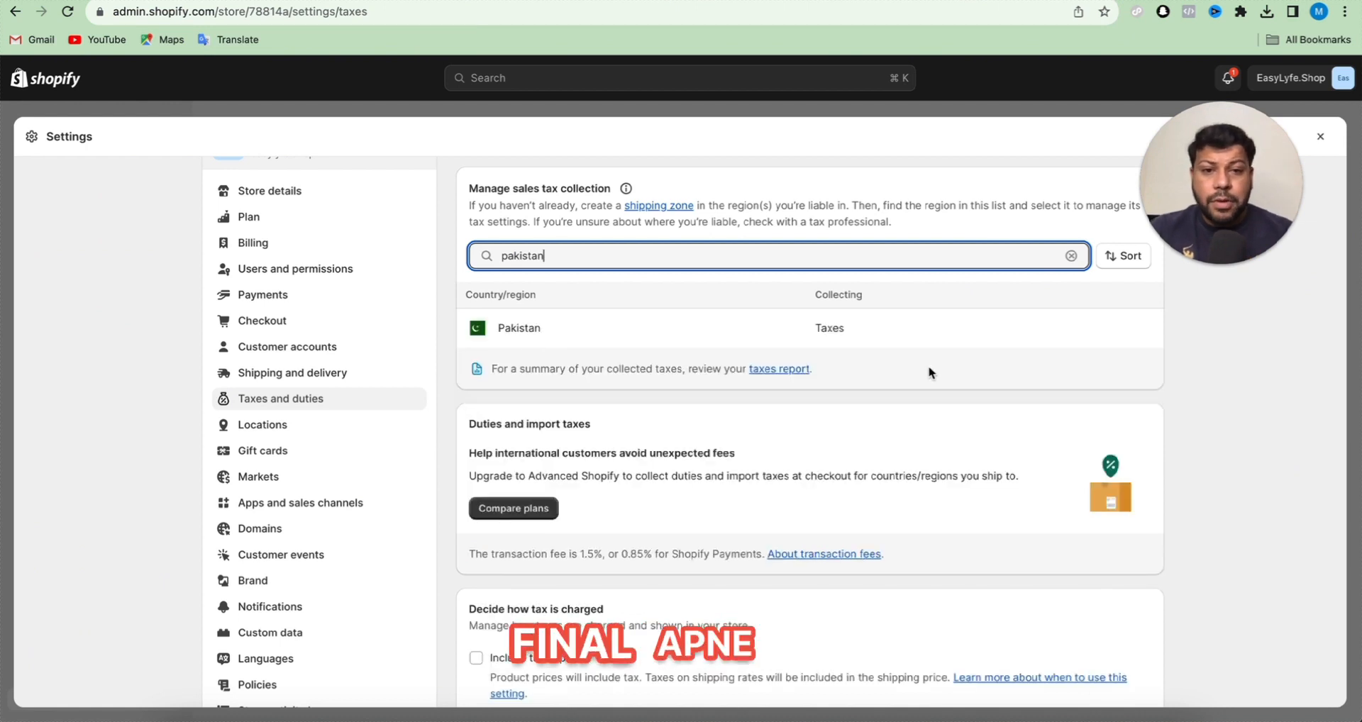
pyautogui.click(915, 341)
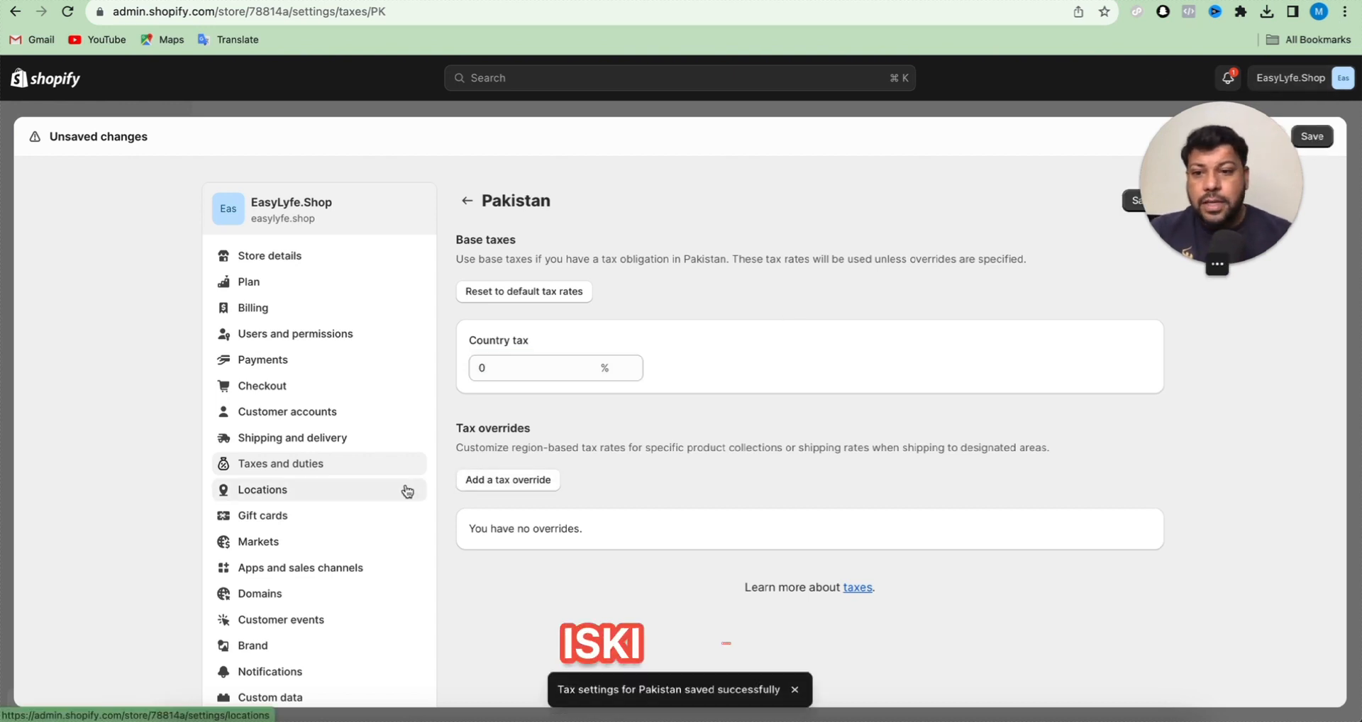
# - Open the general shipping rates profile in the store's shipping and delivery settings
pyautogui.click(328, 437)
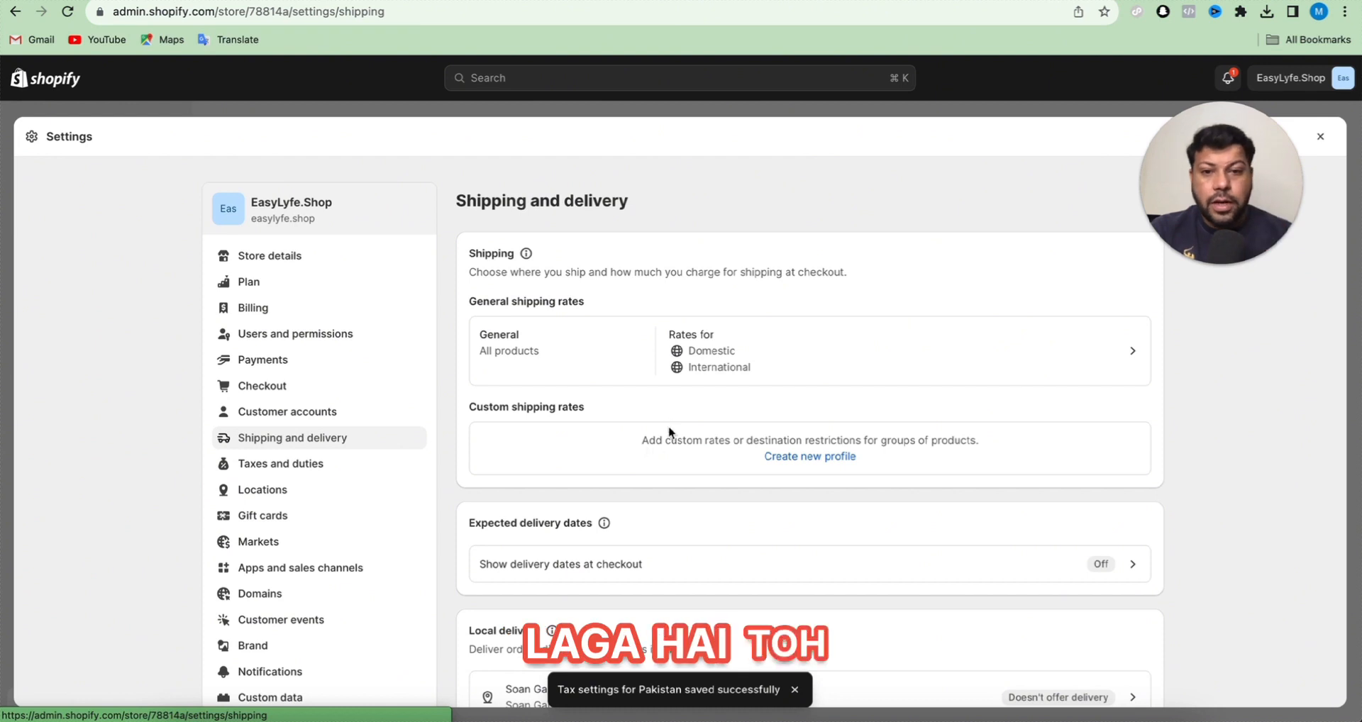
pyautogui.scroll(-5, 622, 484)
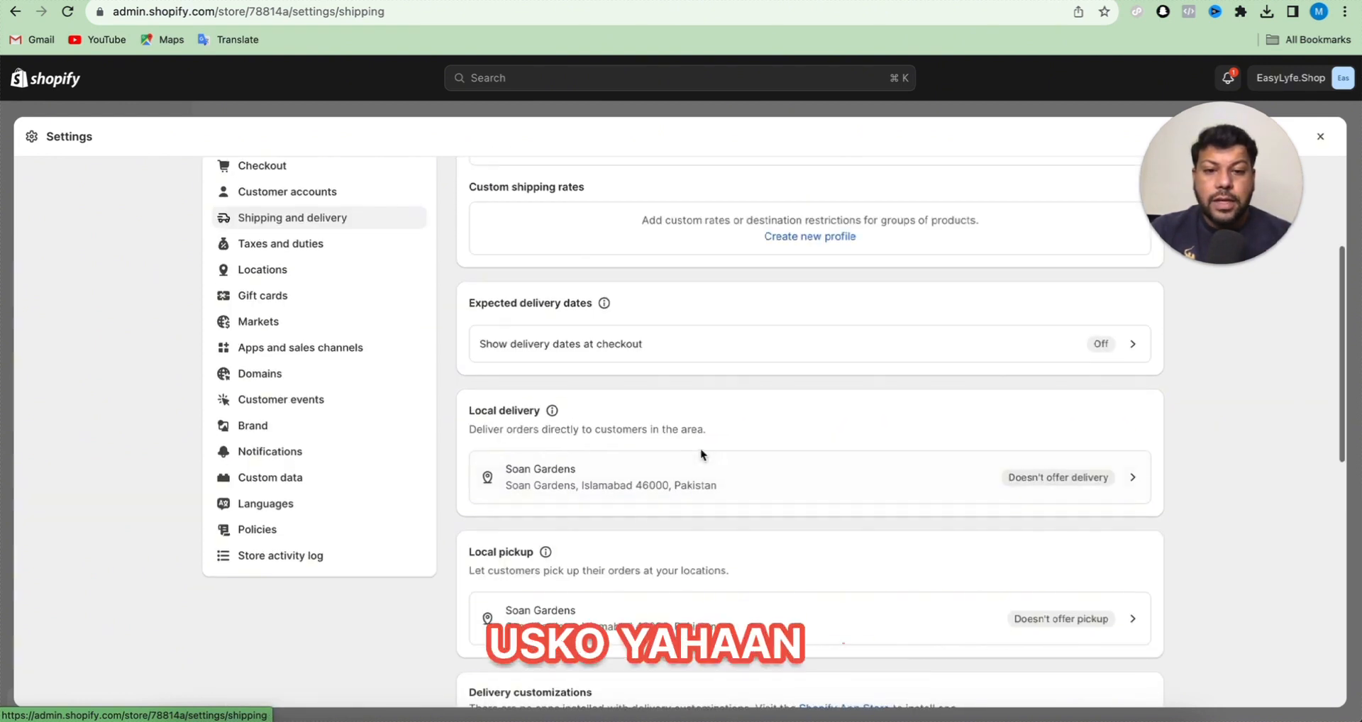
pyautogui.scroll(5, 617, 453)
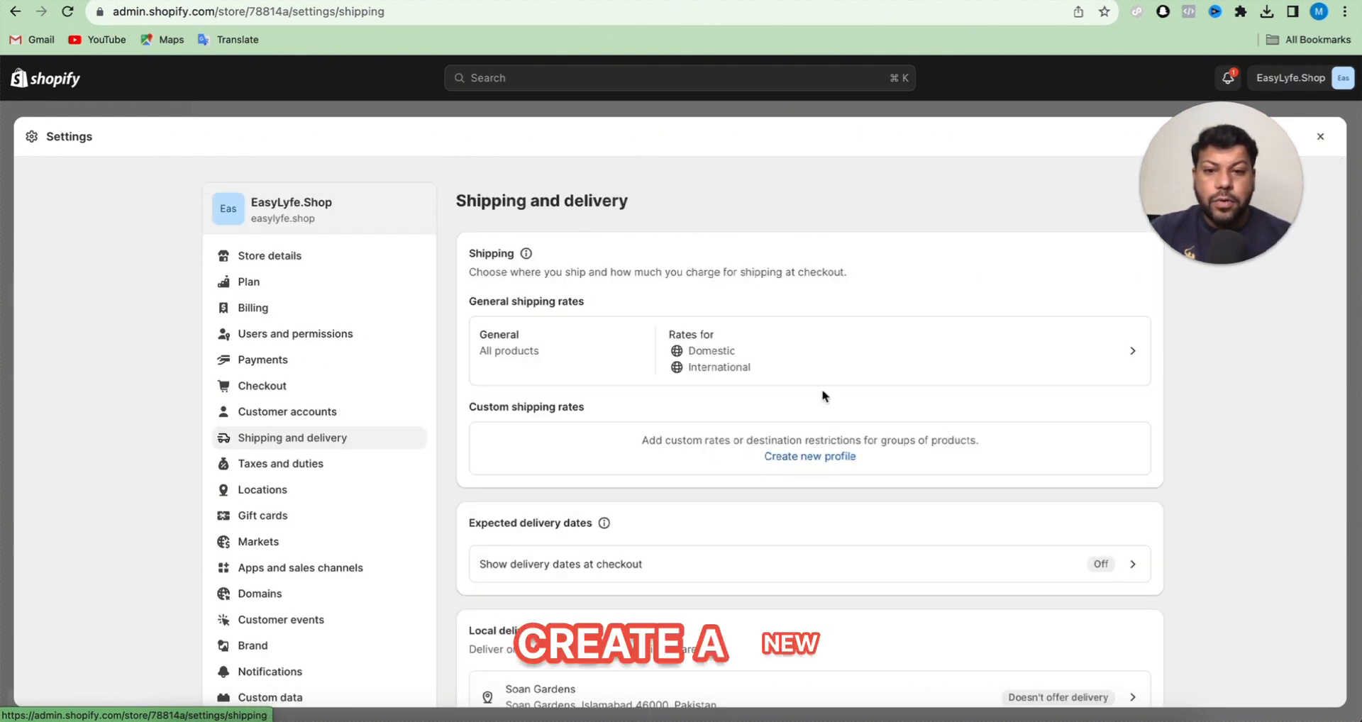
pyautogui.click(833, 363)
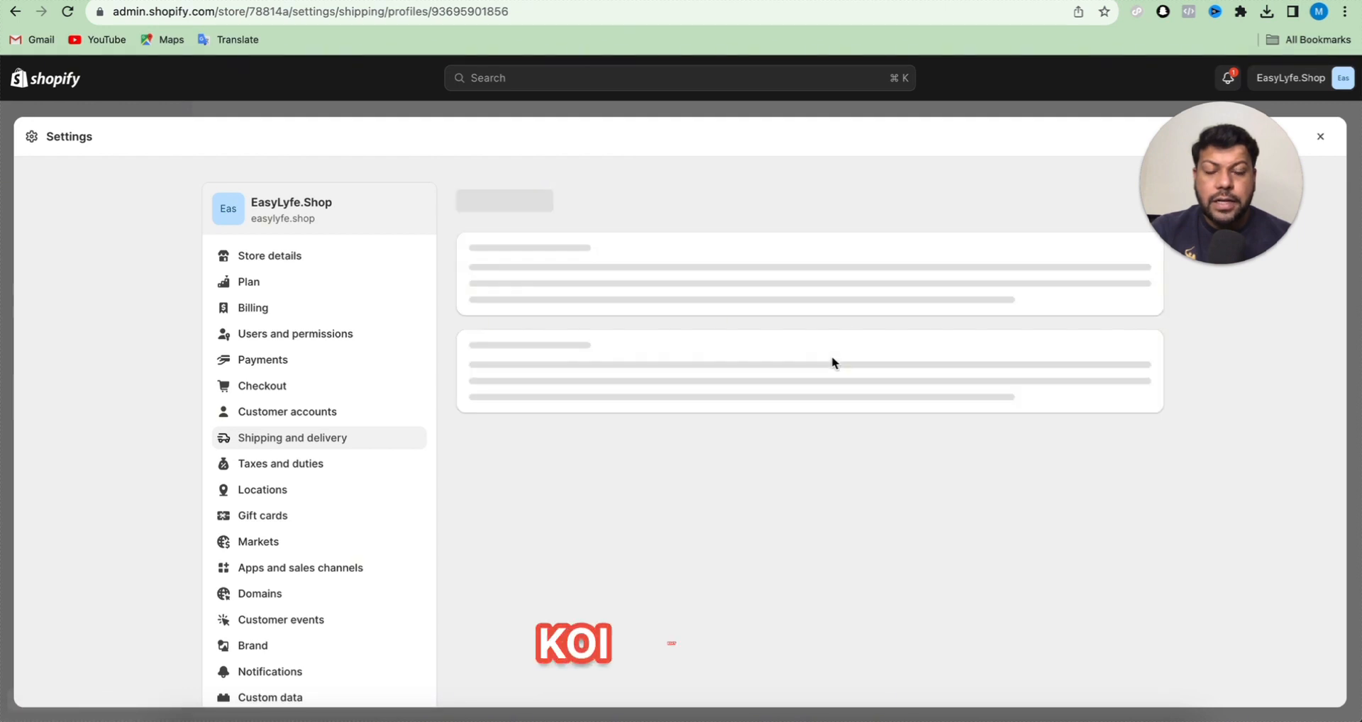
# - Delete the International shipping zone from the general shipping profile and save the change
pyautogui.scroll(-5, 665, 434)
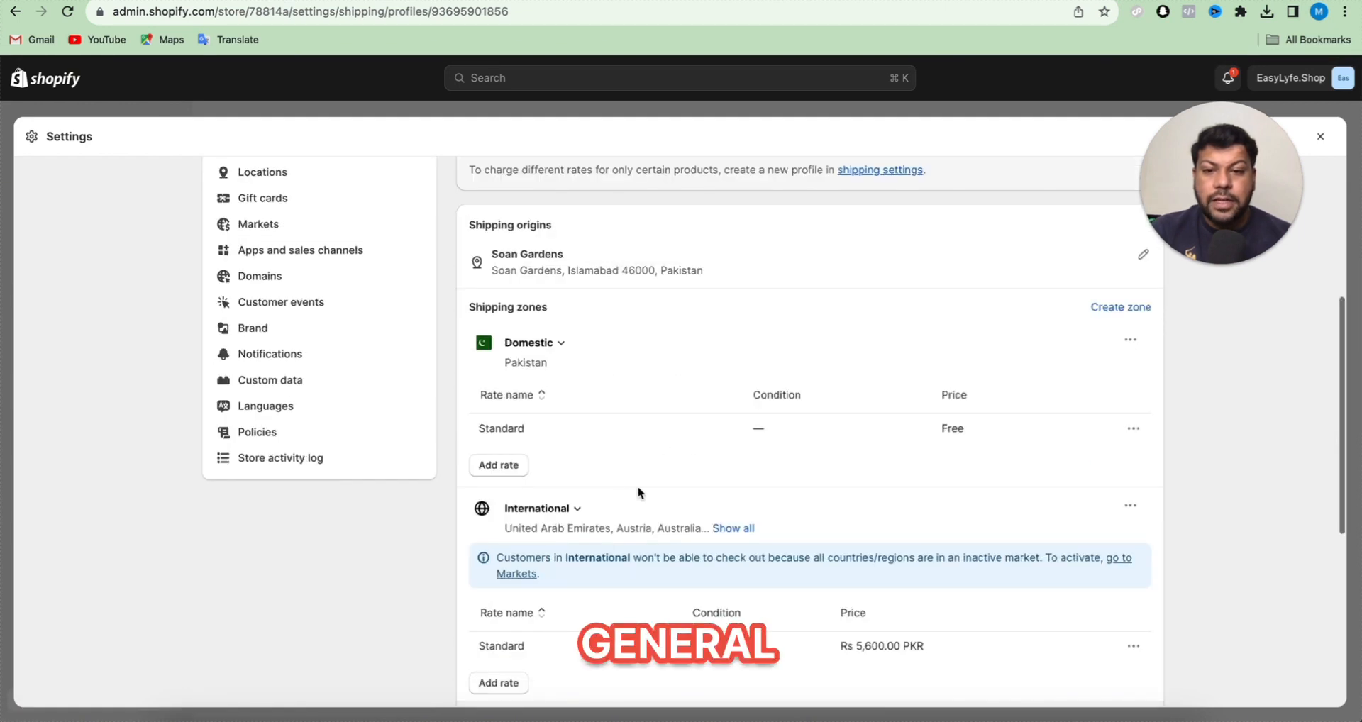
pyautogui.scroll(-1, 734, 428)
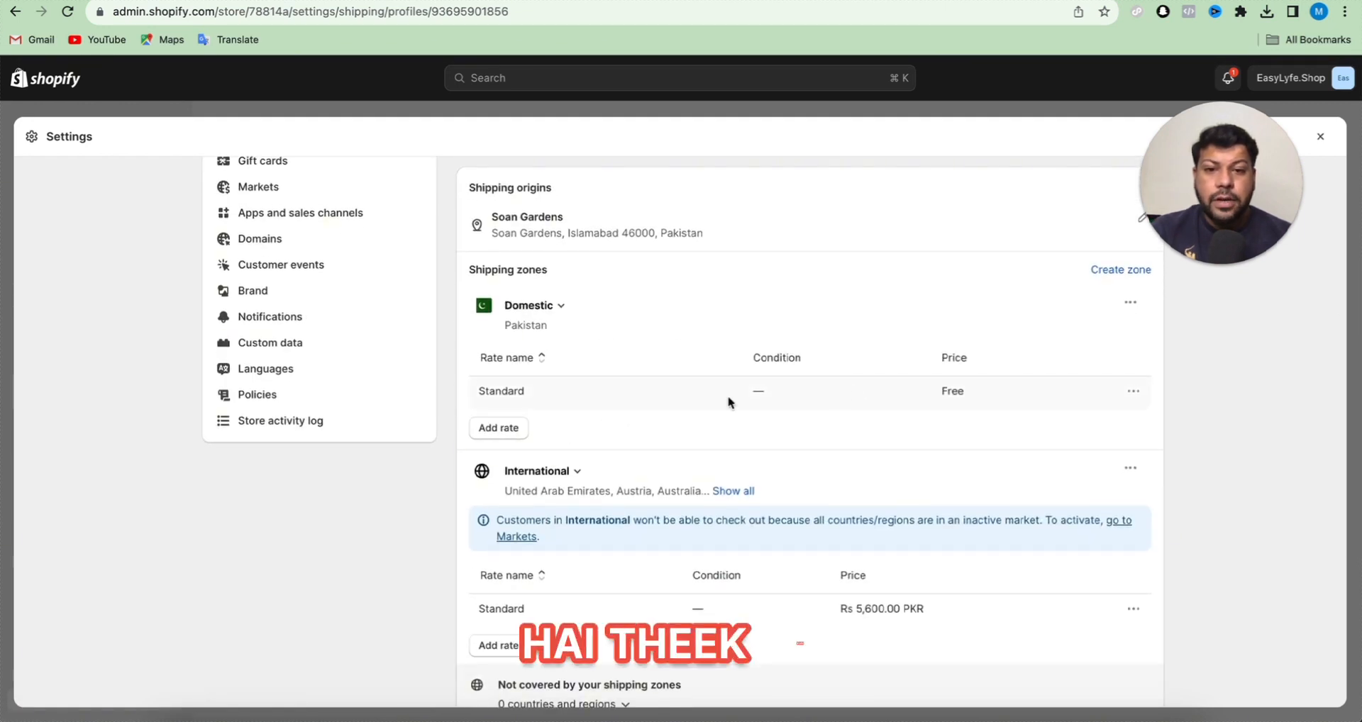
pyautogui.scroll(-5, 938, 398)
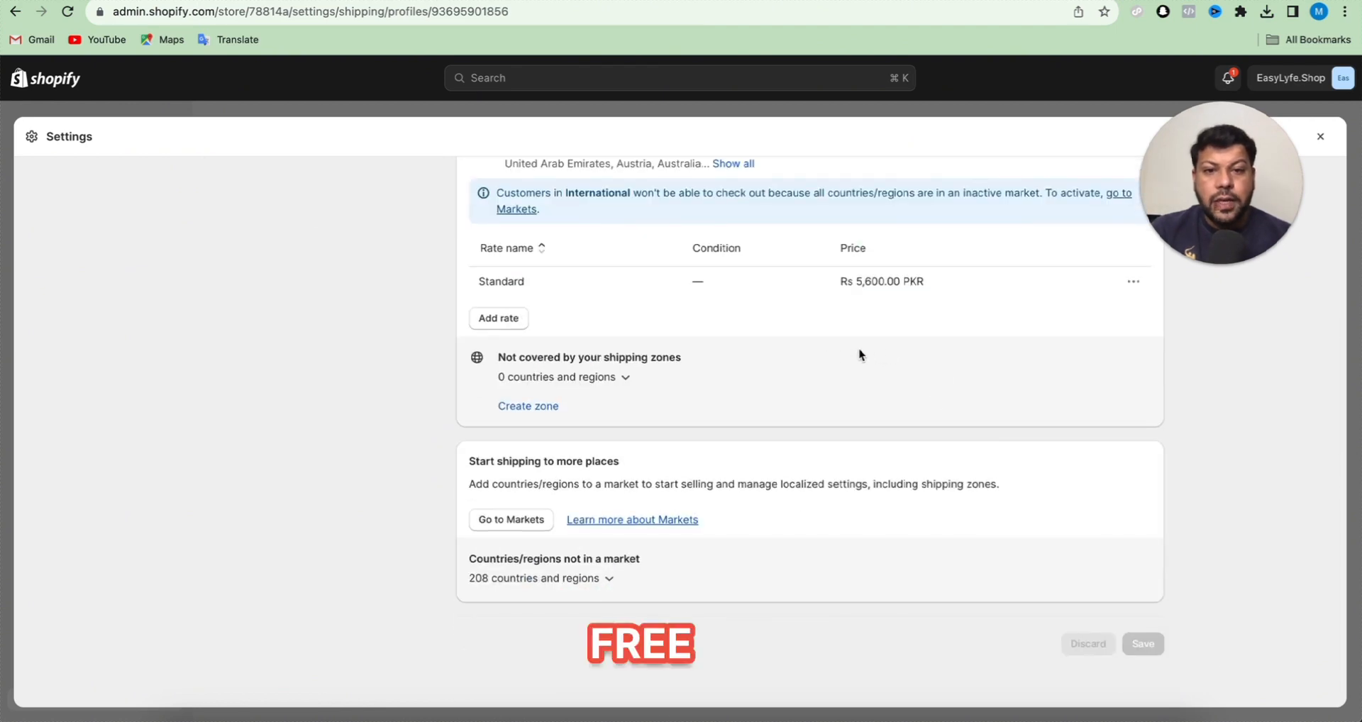
pyautogui.scroll(10, 858, 362)
pyautogui.scroll(-10, 858, 374)
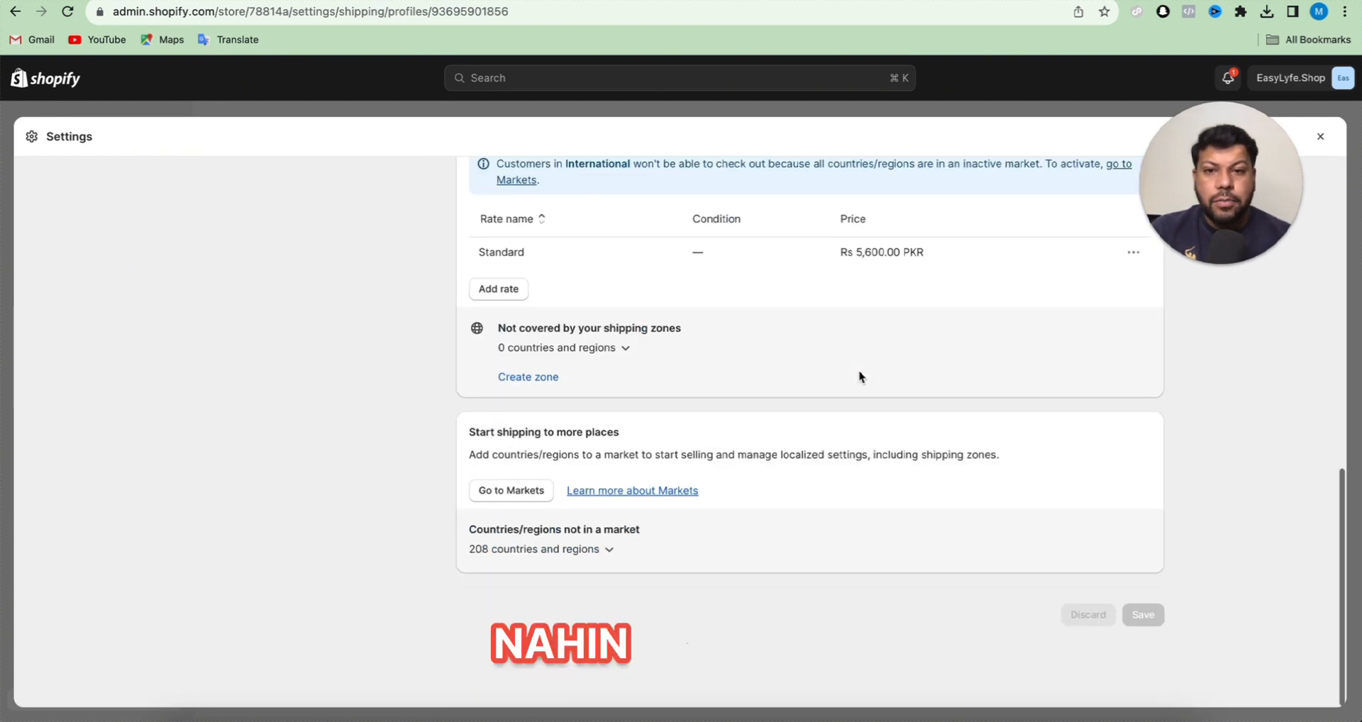
pyautogui.scroll(1, 1084, 294)
pyautogui.scroll(2, 863, 340)
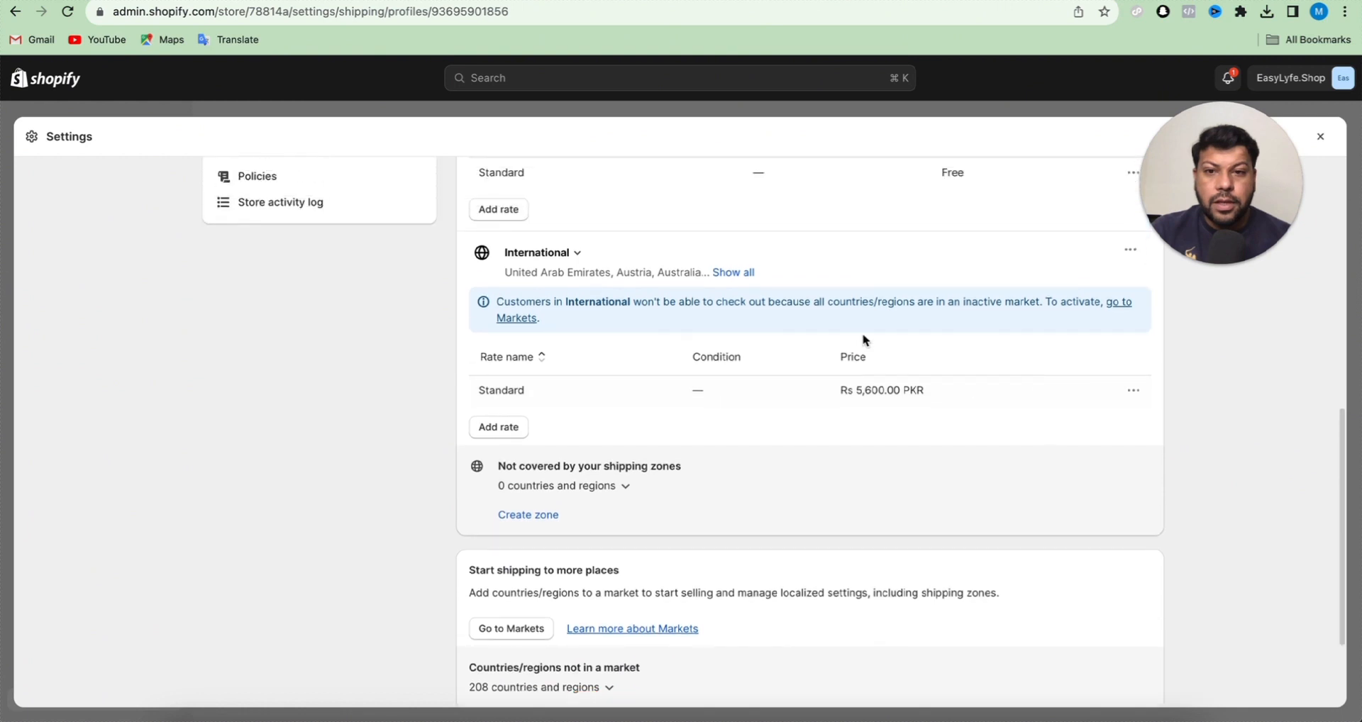
pyautogui.click(1129, 252)
pyautogui.click(1100, 310)
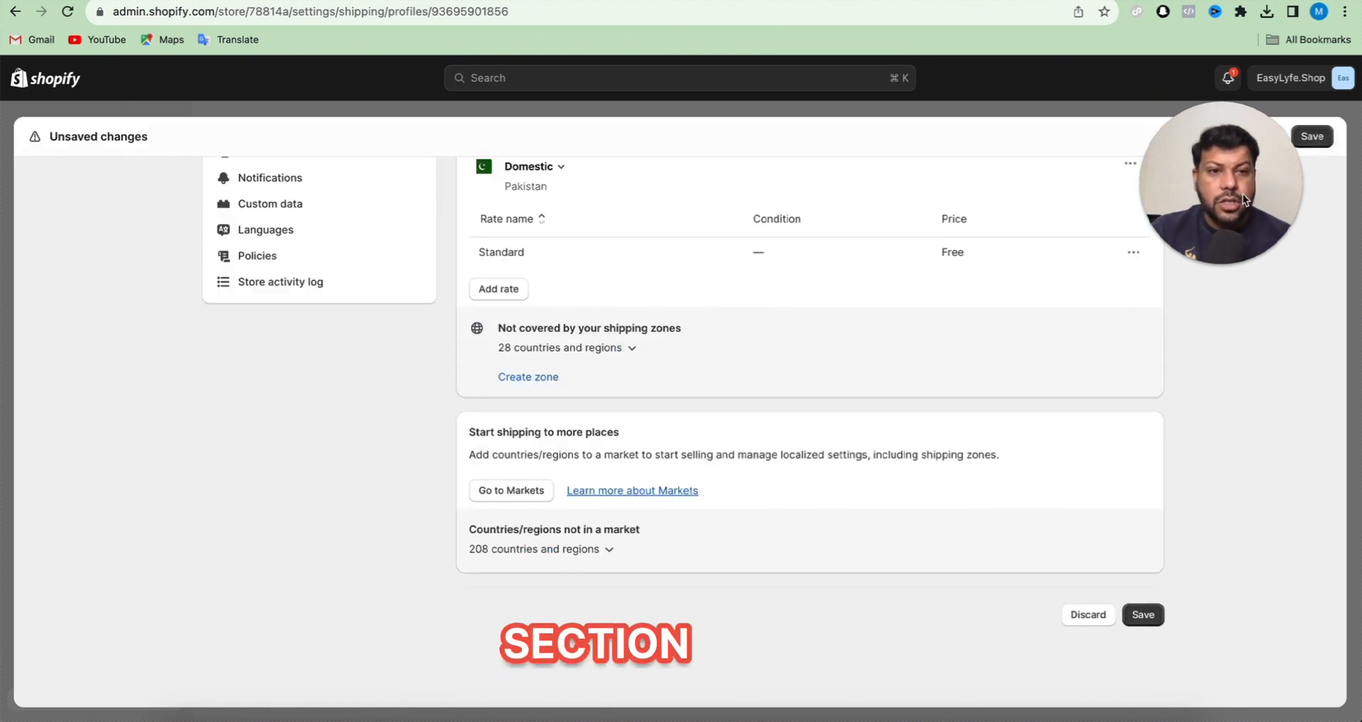
pyautogui.click(1325, 141)
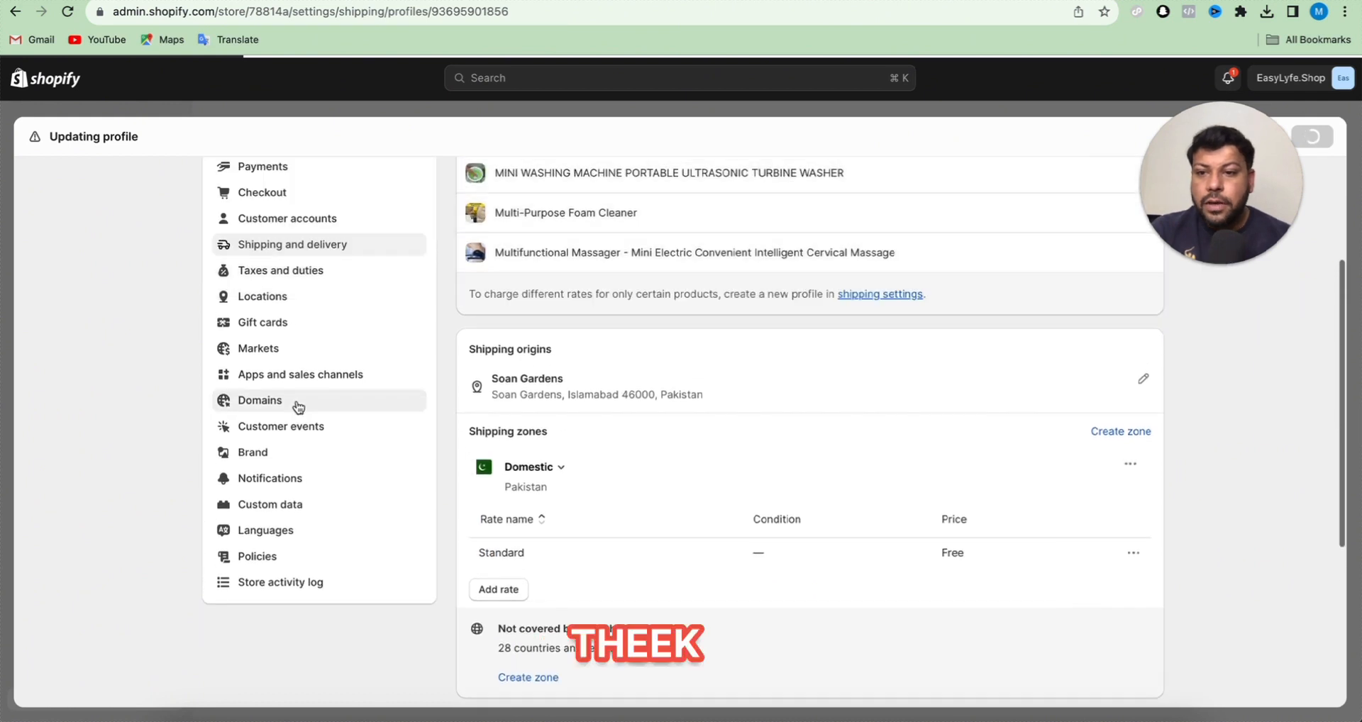
# - Review the store's domains, customer events pixels and published languages settings
pyautogui.click(298, 402)
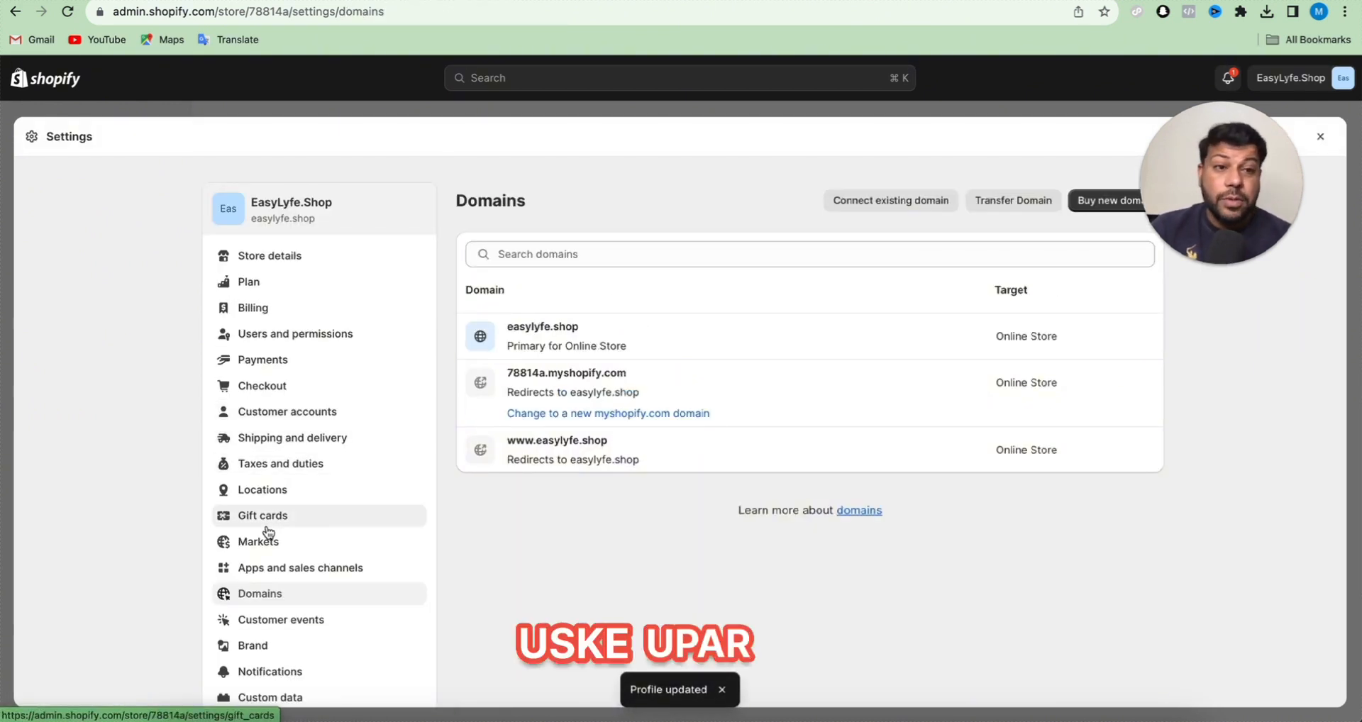
pyautogui.scroll(-3, 267, 532)
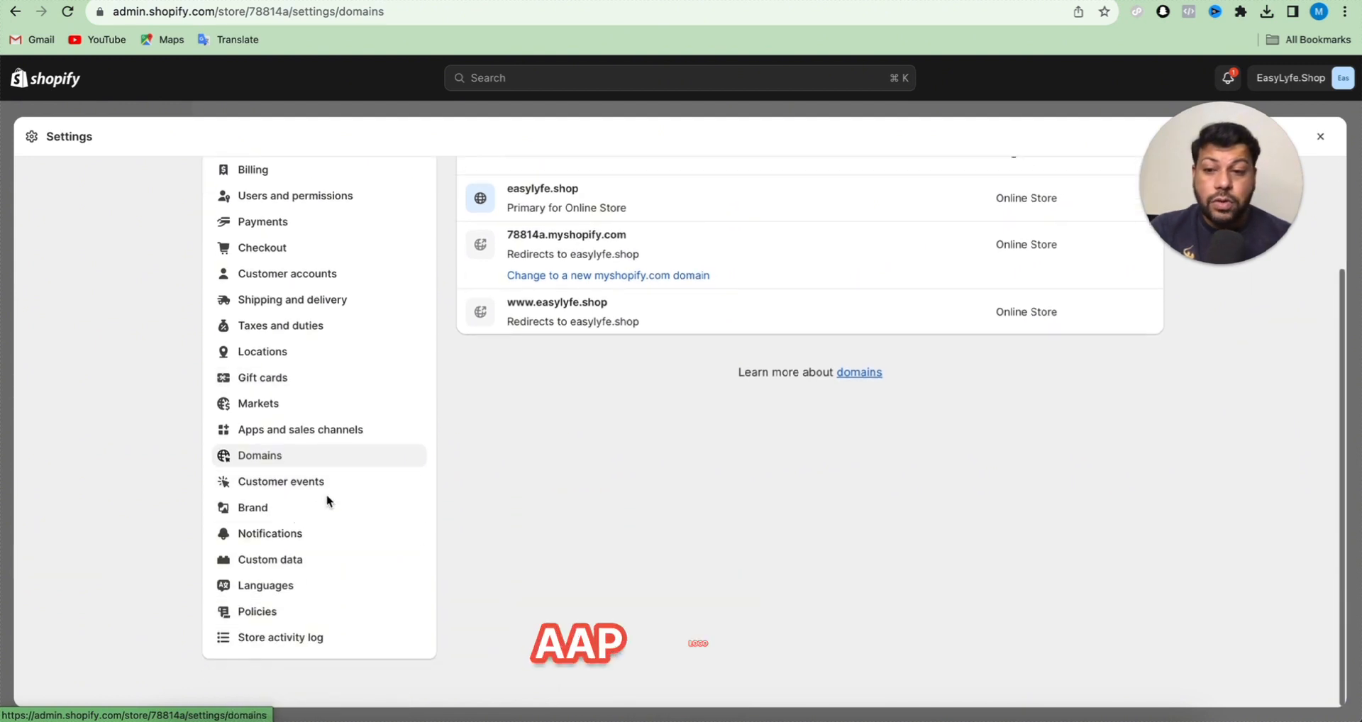
pyautogui.click(286, 489)
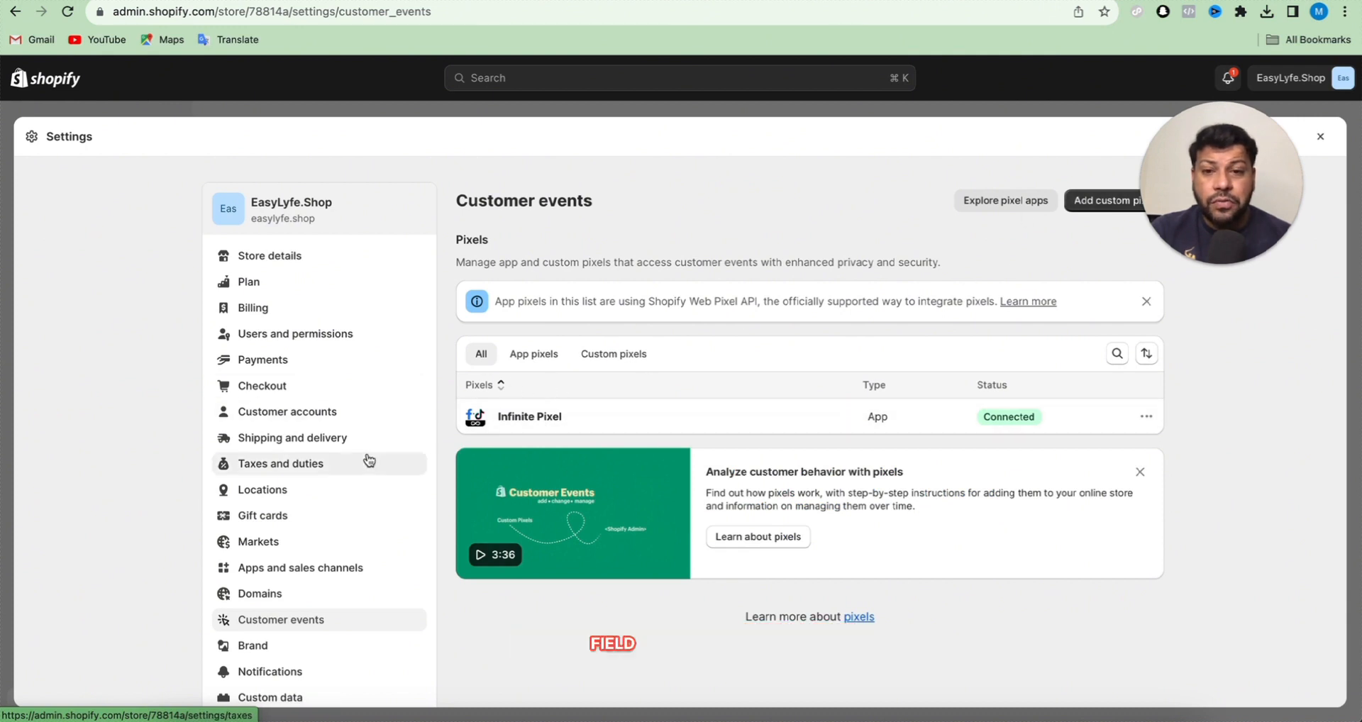
pyautogui.scroll(-3, 367, 462)
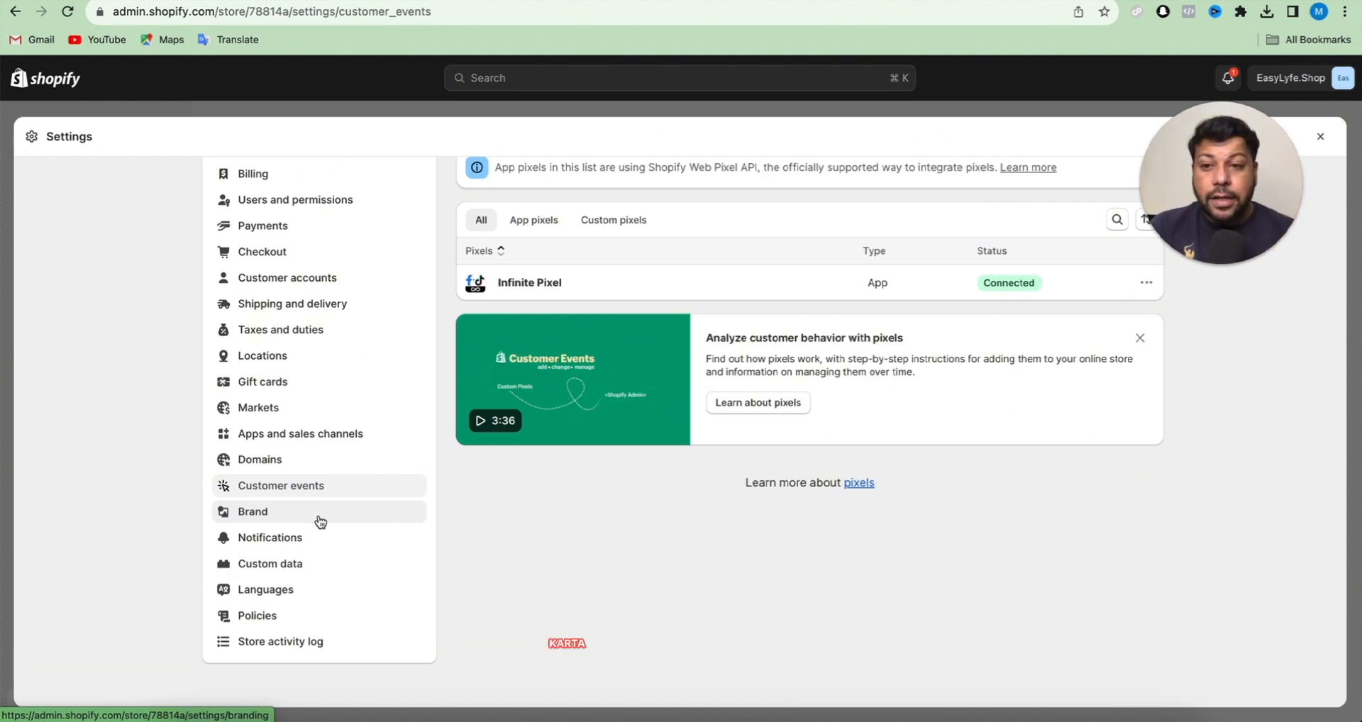
pyautogui.click(276, 594)
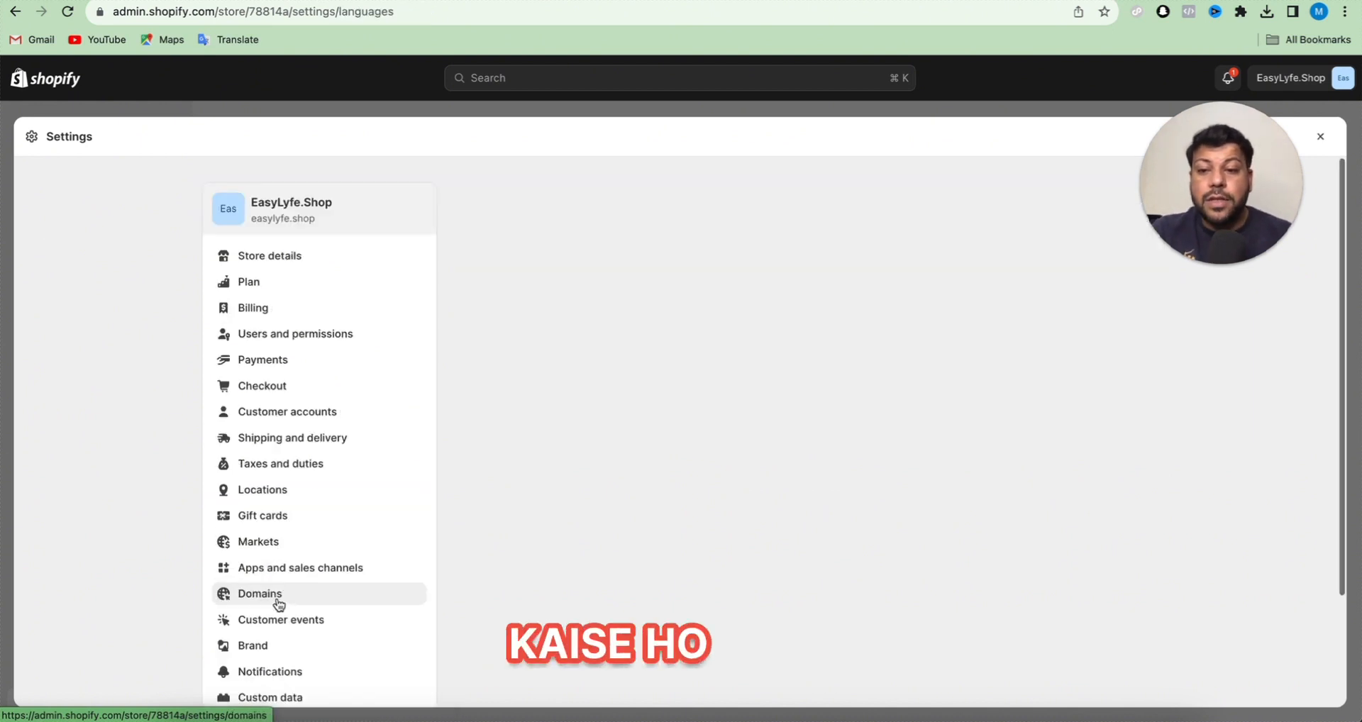
pyautogui.scroll(-3, 383, 461)
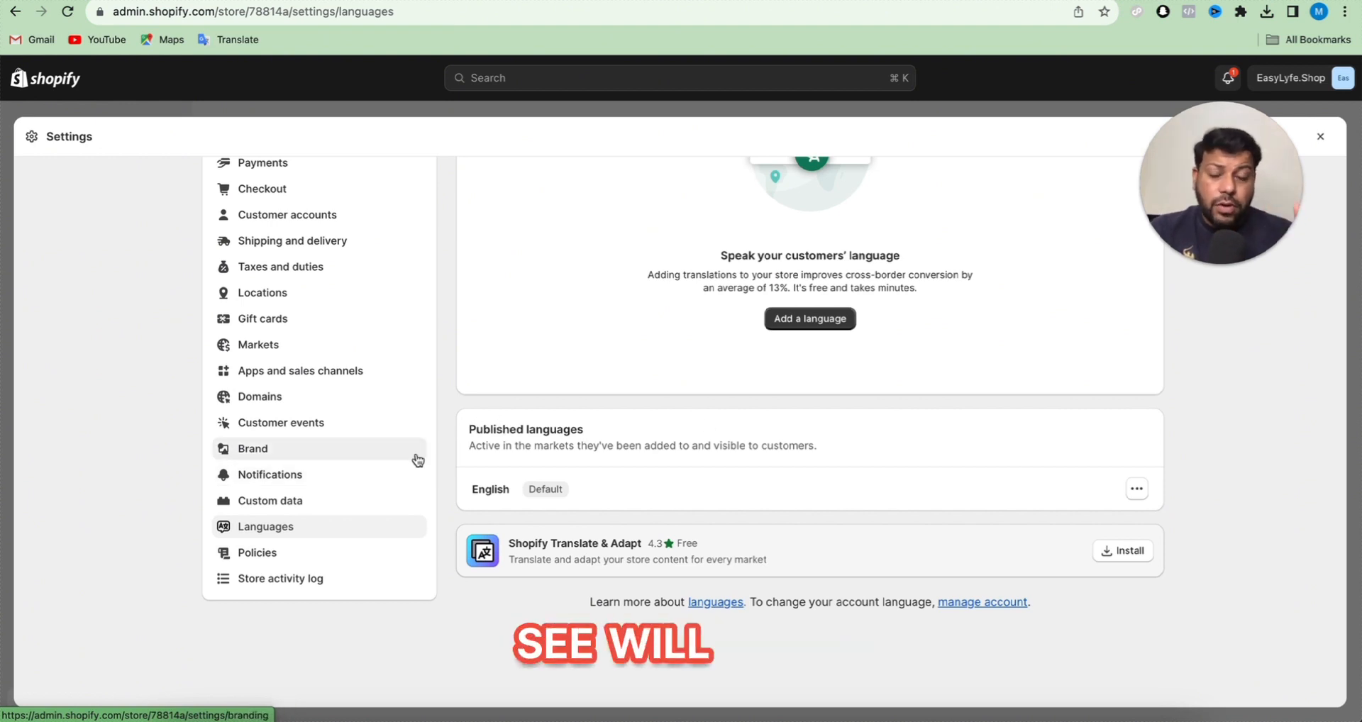
# - In the store policies, fill the written return and refund policy from the template, discard the unsaved changes and leave the settings
pyautogui.click(322, 551)
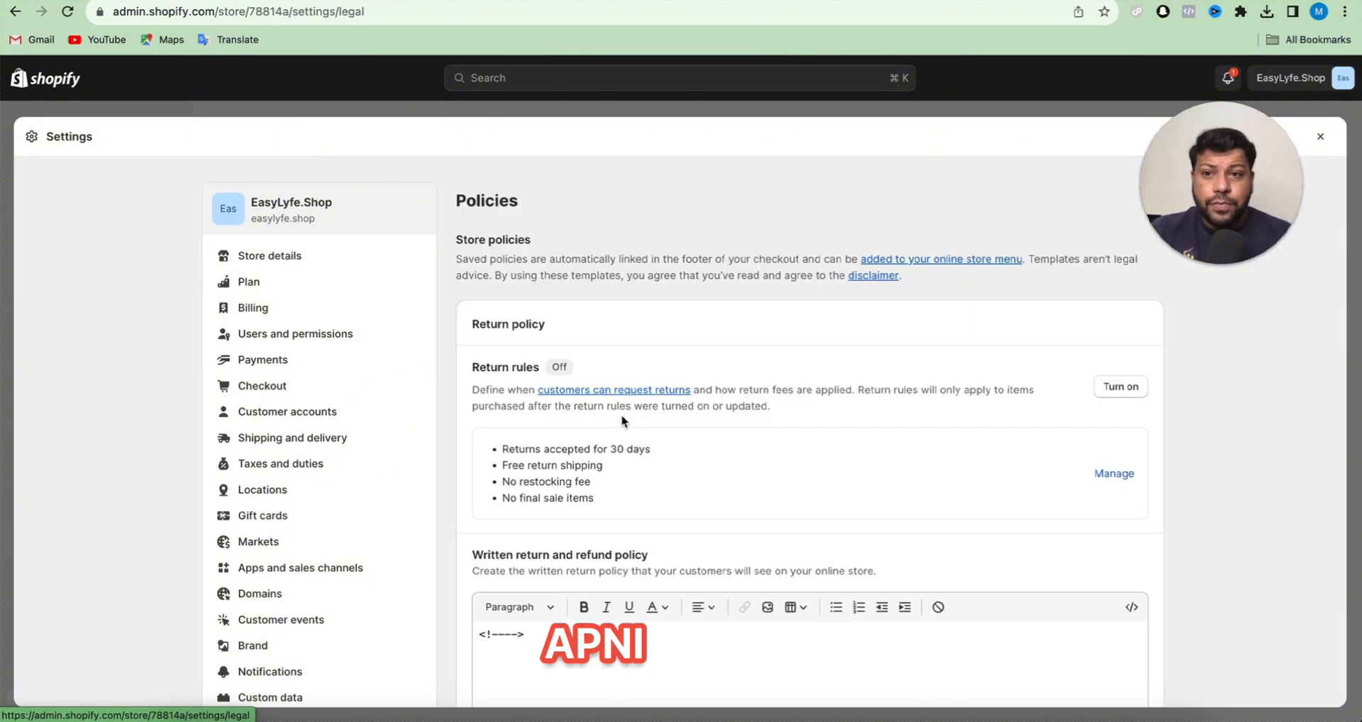
pyautogui.scroll(-3, 623, 419)
pyautogui.scroll(-6, 621, 420)
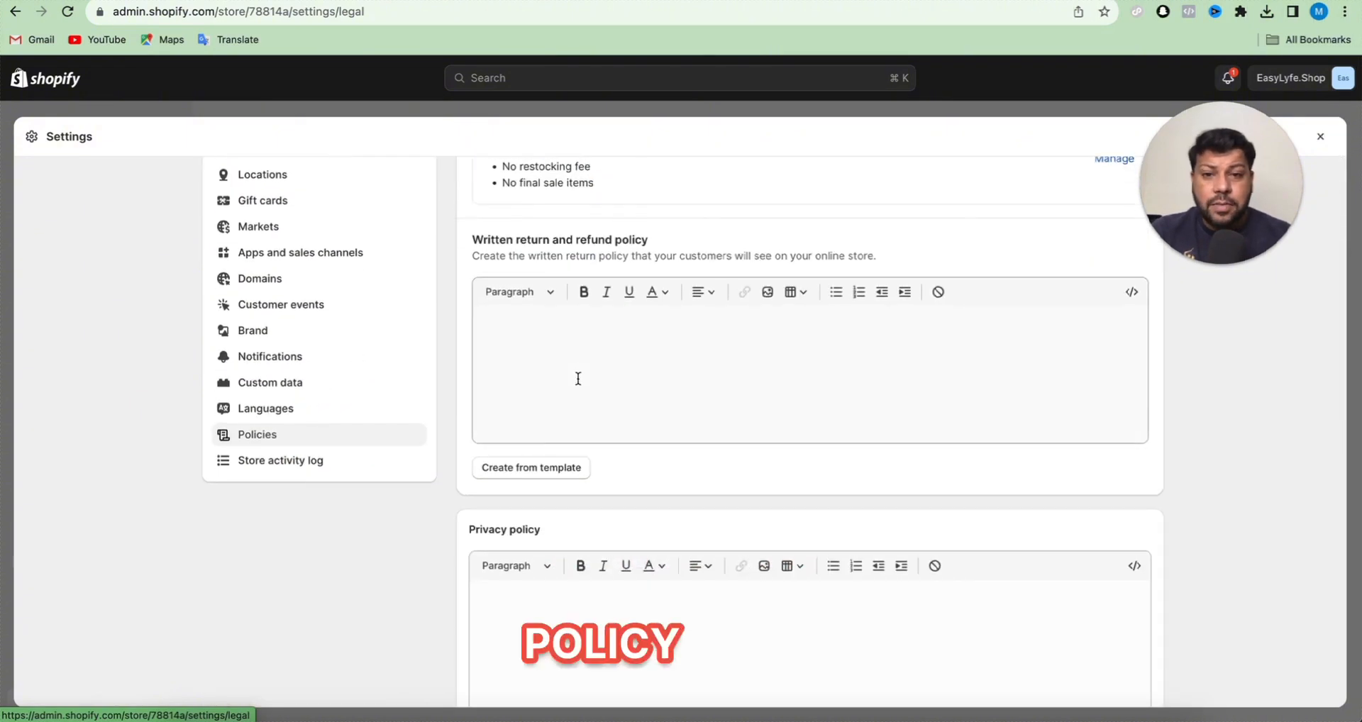
pyautogui.click(539, 468)
pyautogui.scroll(-10, 654, 393)
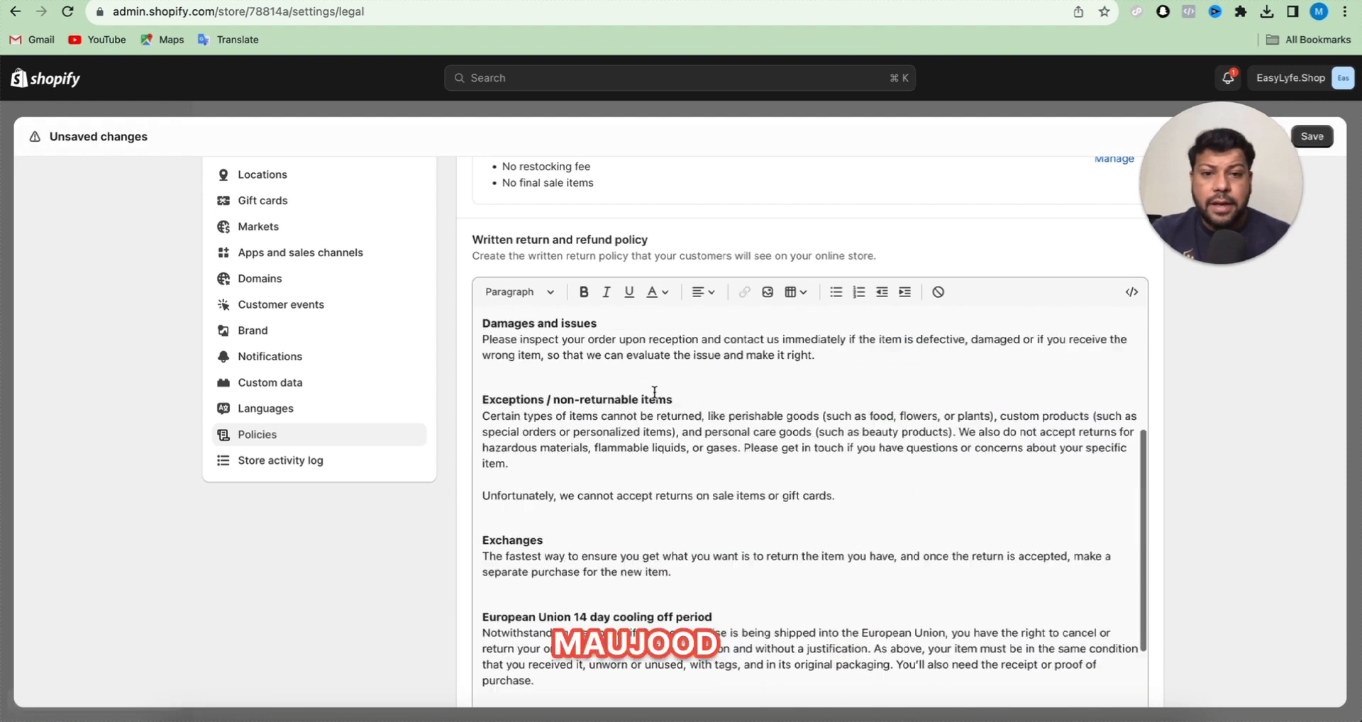
pyautogui.scroll(-10, 771, 356)
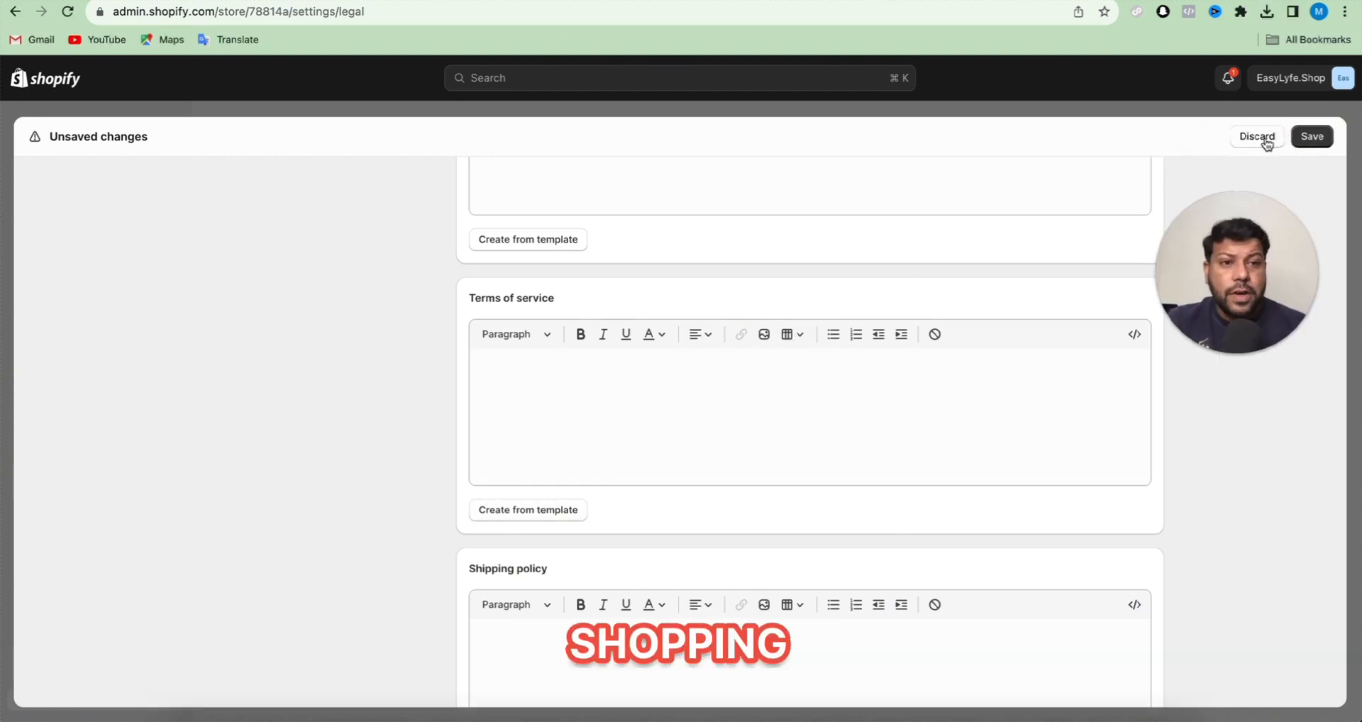
pyautogui.click(1256, 139)
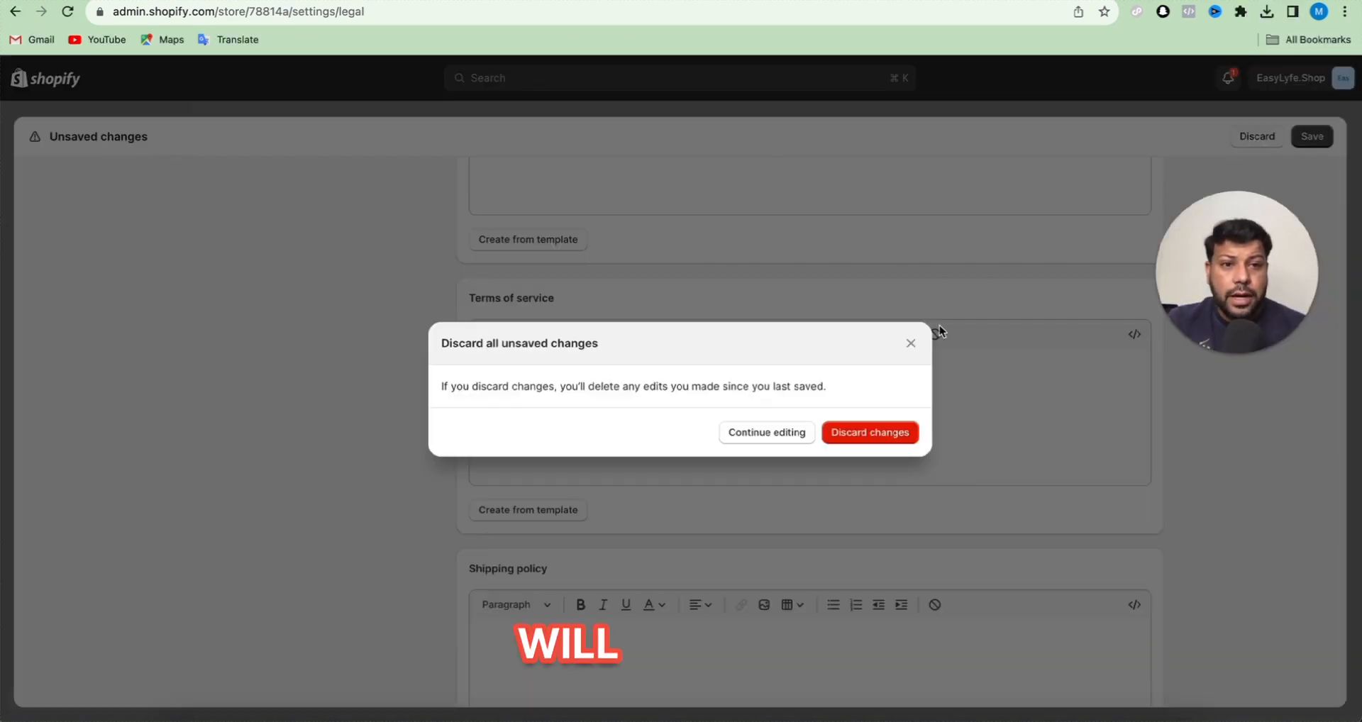
pyautogui.click(881, 430)
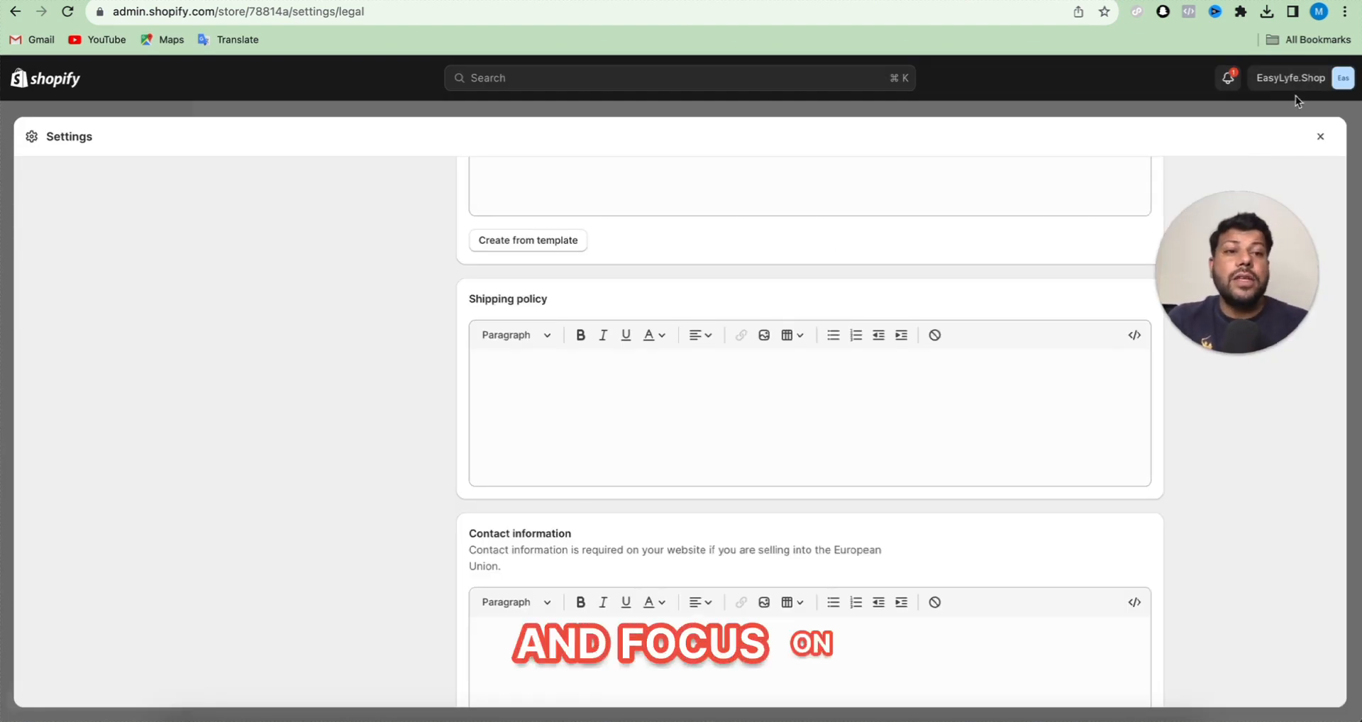
pyautogui.click(1322, 143)
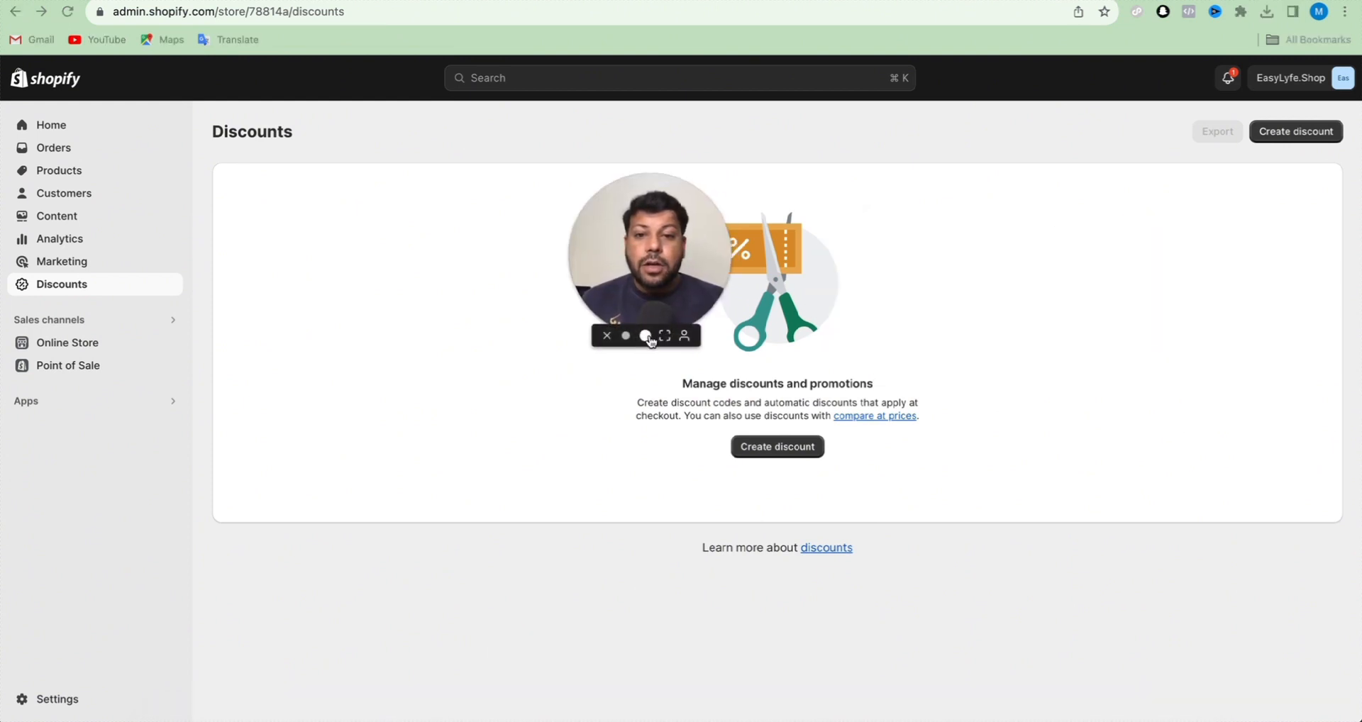
pyautogui.click(646, 337)
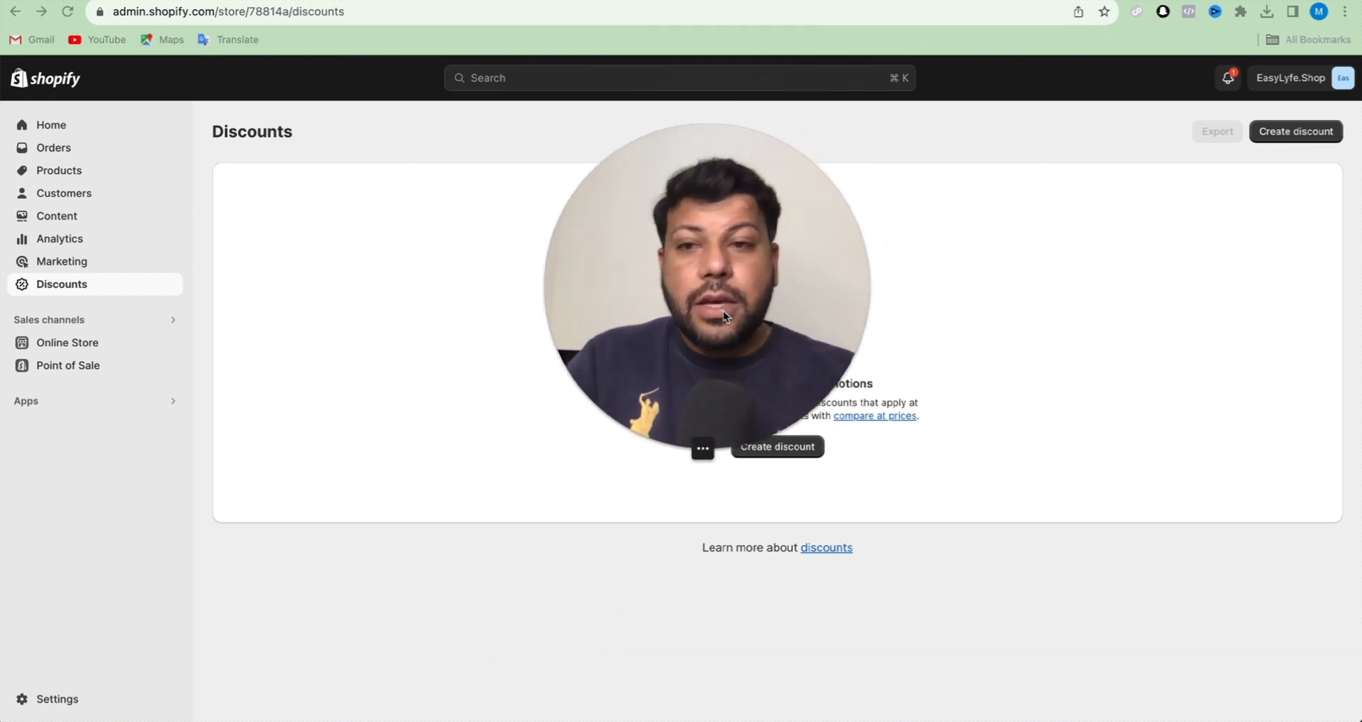